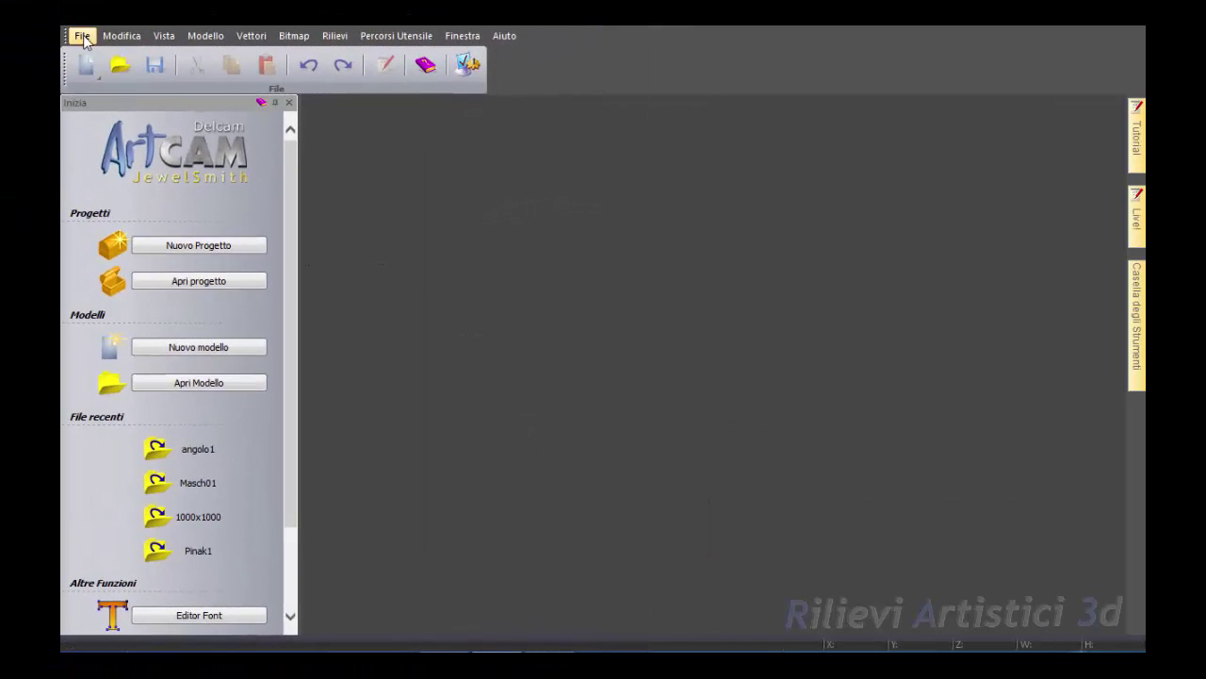
# Start a new model with Larghezza (X) 150 mm and Altezza (Y) 100 mm.
pyautogui.click(83, 37)
pyautogui.moveTo(110, 55)
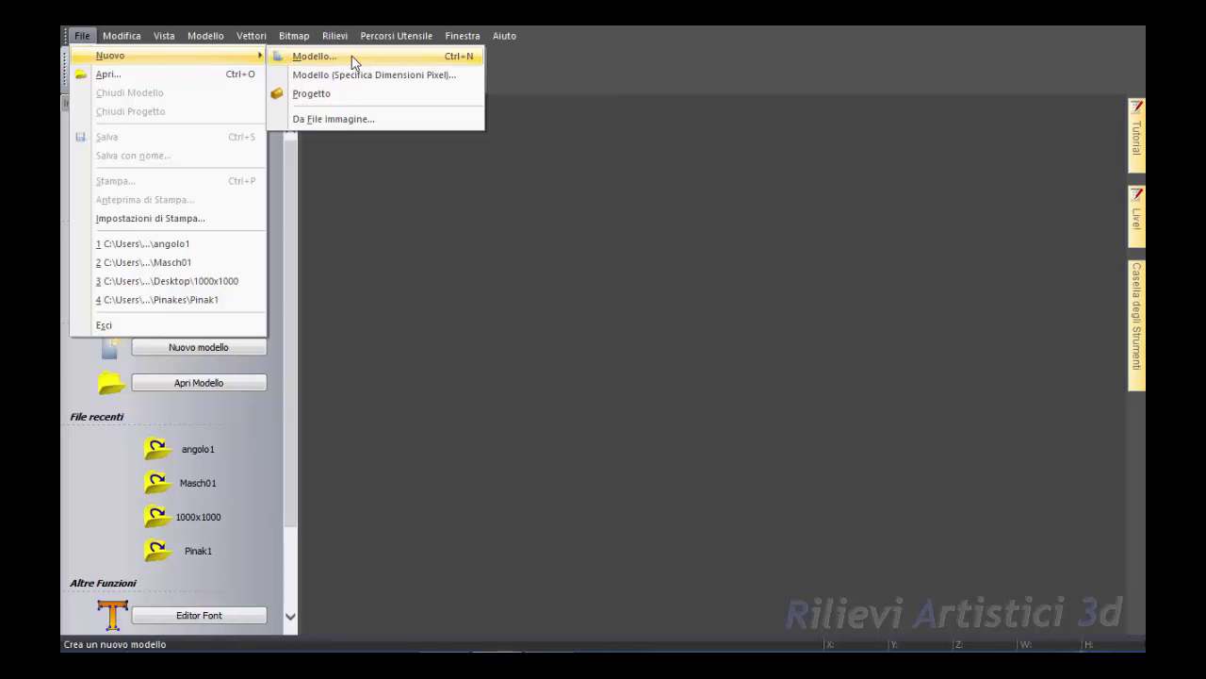
pyautogui.click(356, 58)
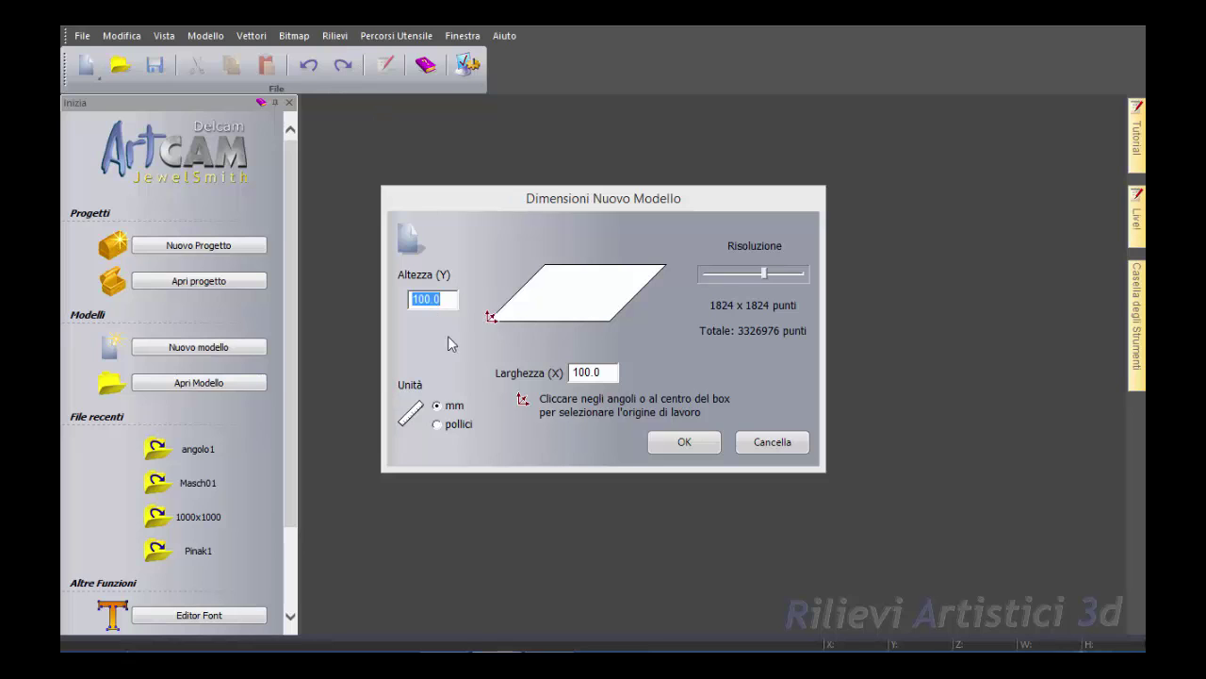
pyautogui.click(581, 372)
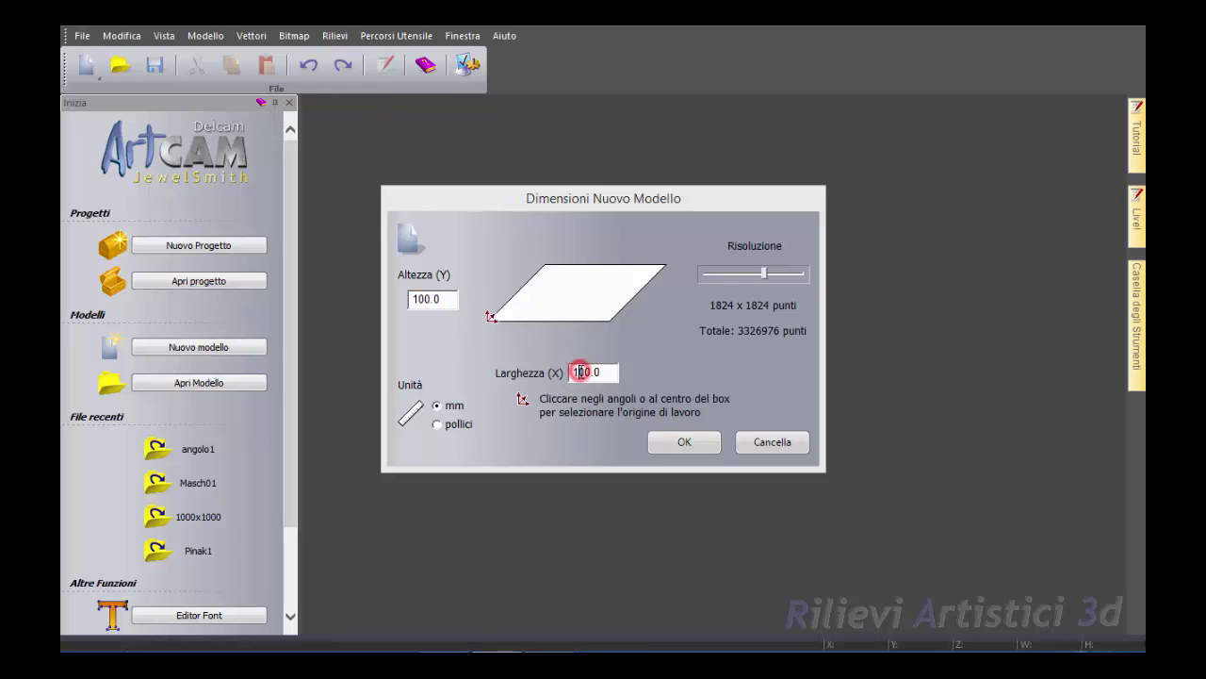
pyautogui.press('BackSpace')
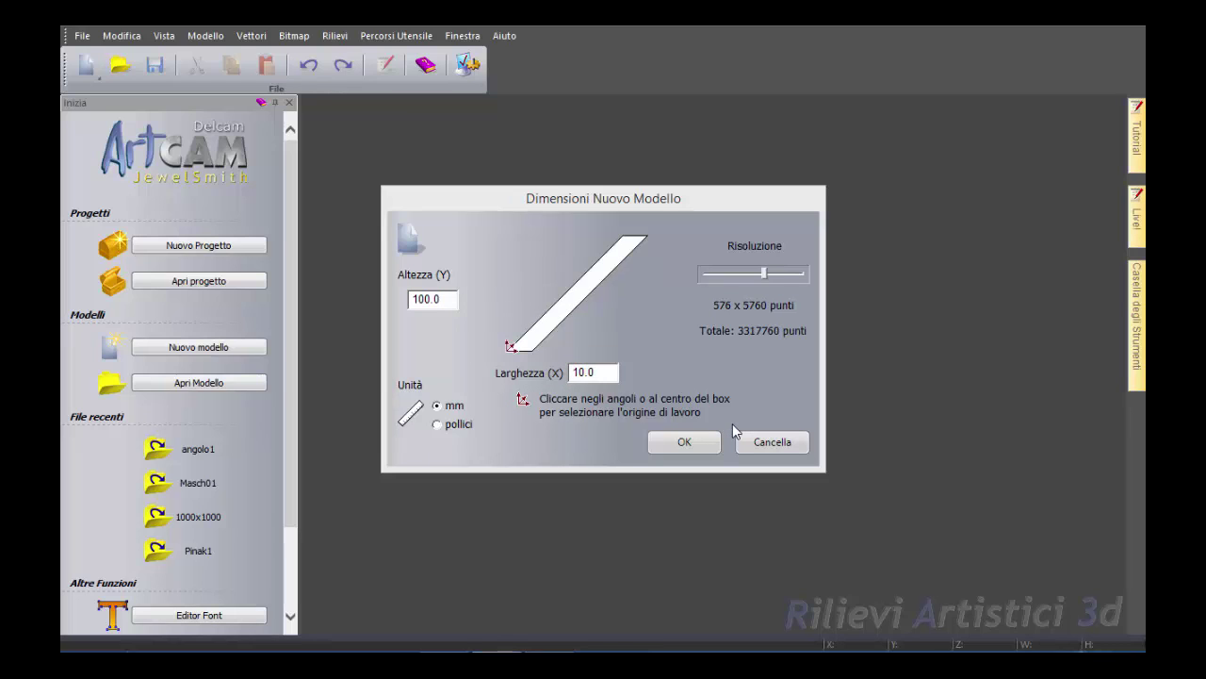
pyautogui.write('5')
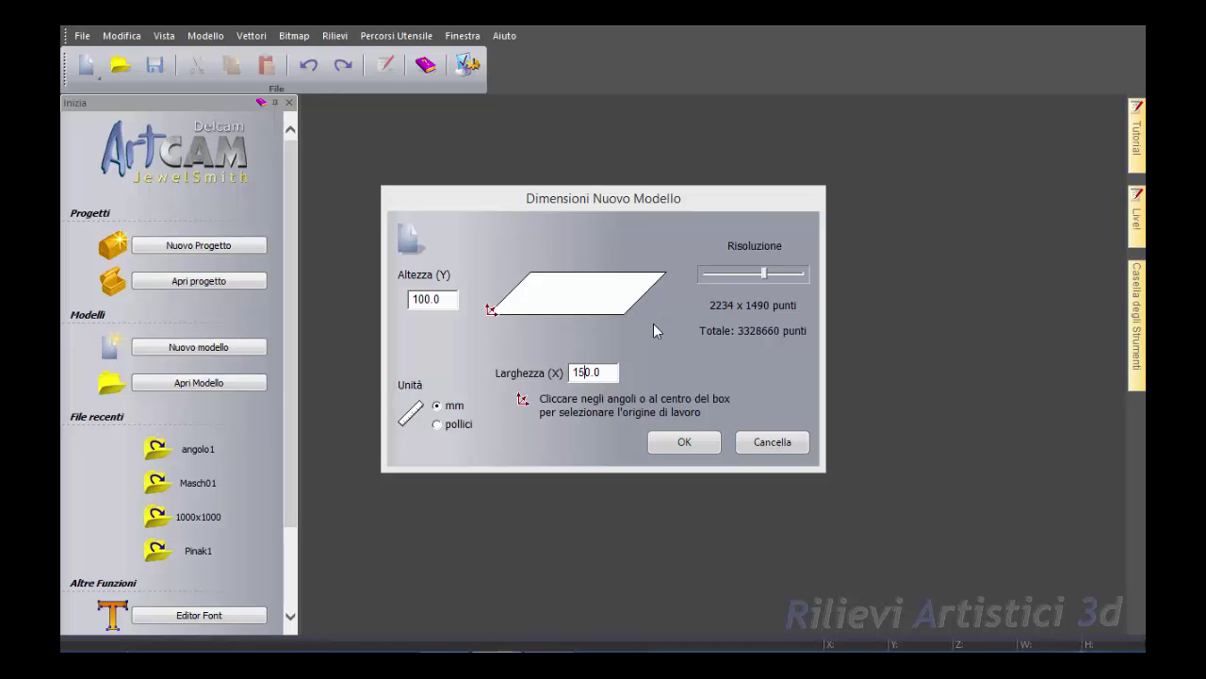
pyautogui.click(688, 443)
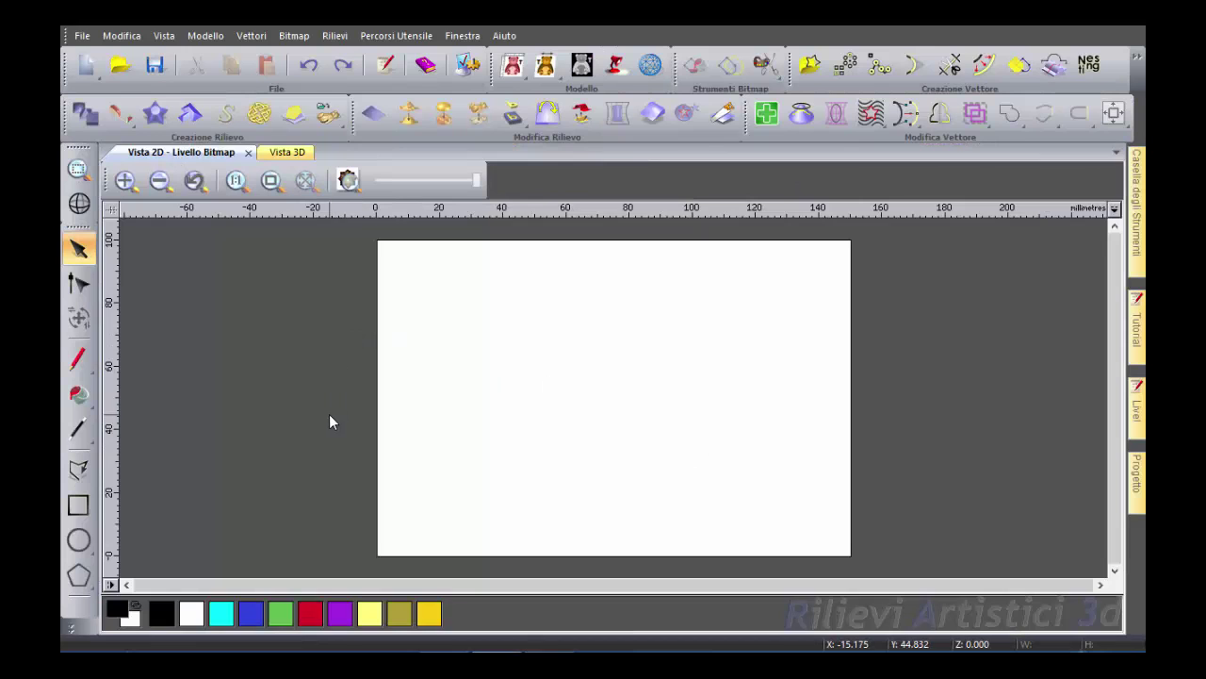
# Draw a roughly 90 × 43 mm rectangle mid-page and round its corners with the corner radius handle.
pyautogui.click(83, 509)
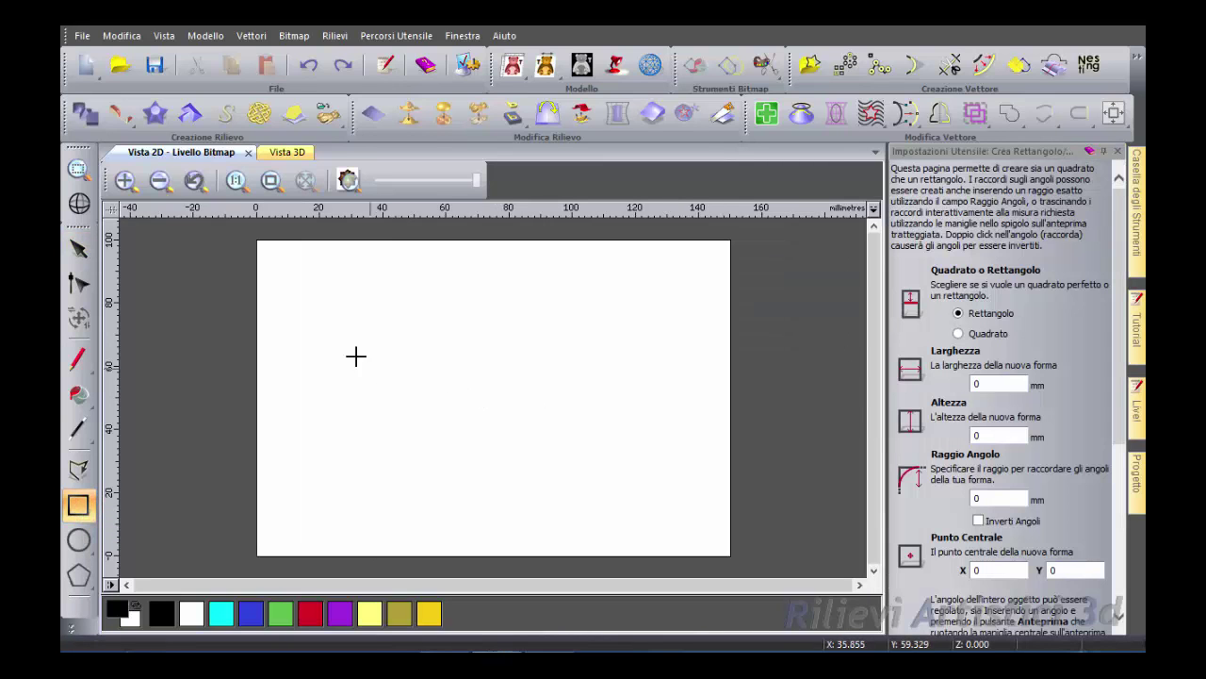
pyautogui.moveTo(337, 327); pyautogui.dragTo(621, 464)
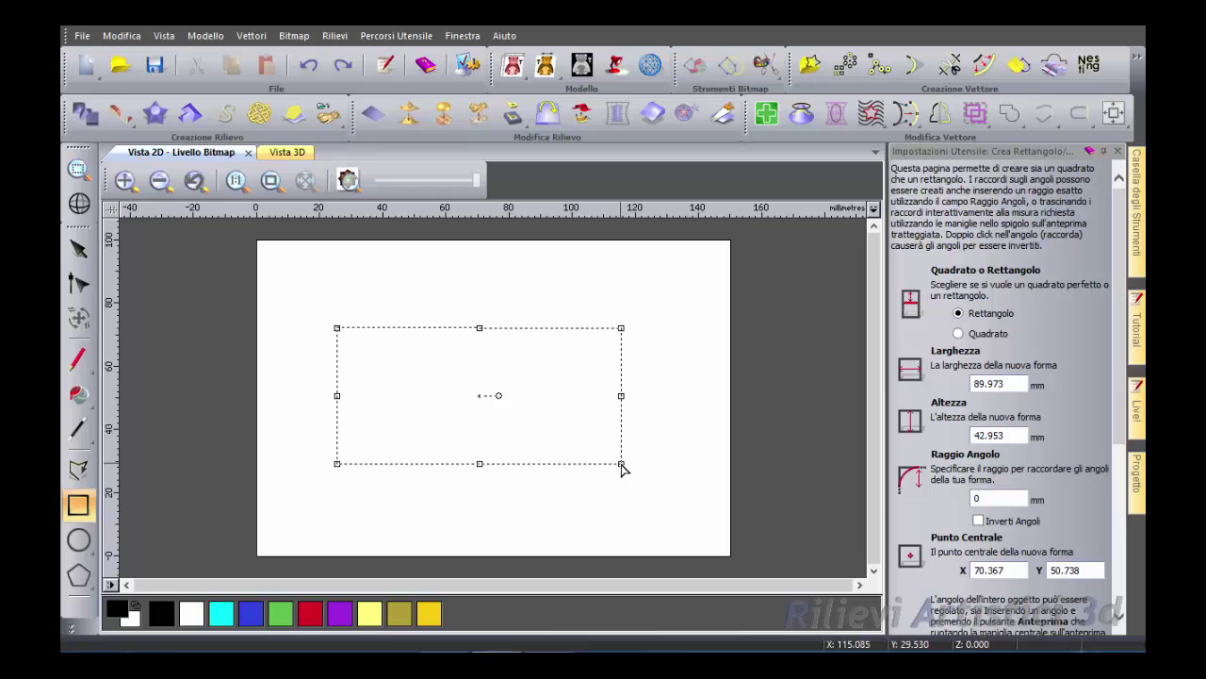
pyautogui.moveTo(621, 463); pyautogui.dragTo(606, 454)
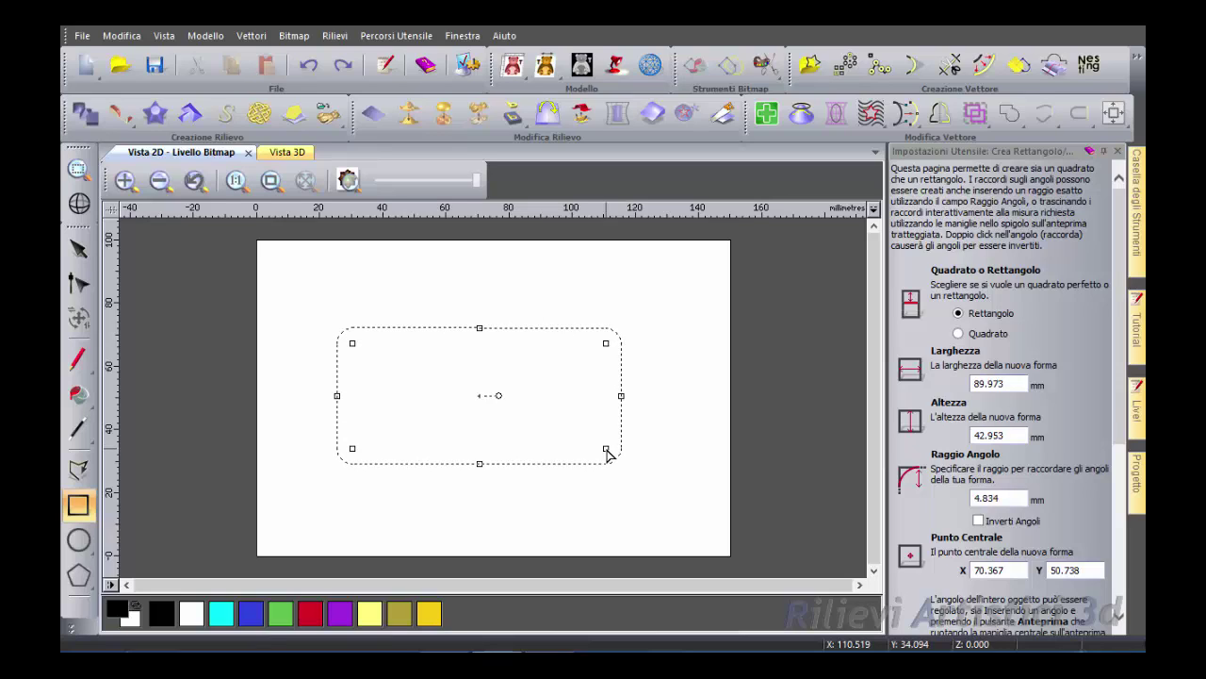
pyautogui.moveTo(608, 455); pyautogui.dragTo(607, 452)
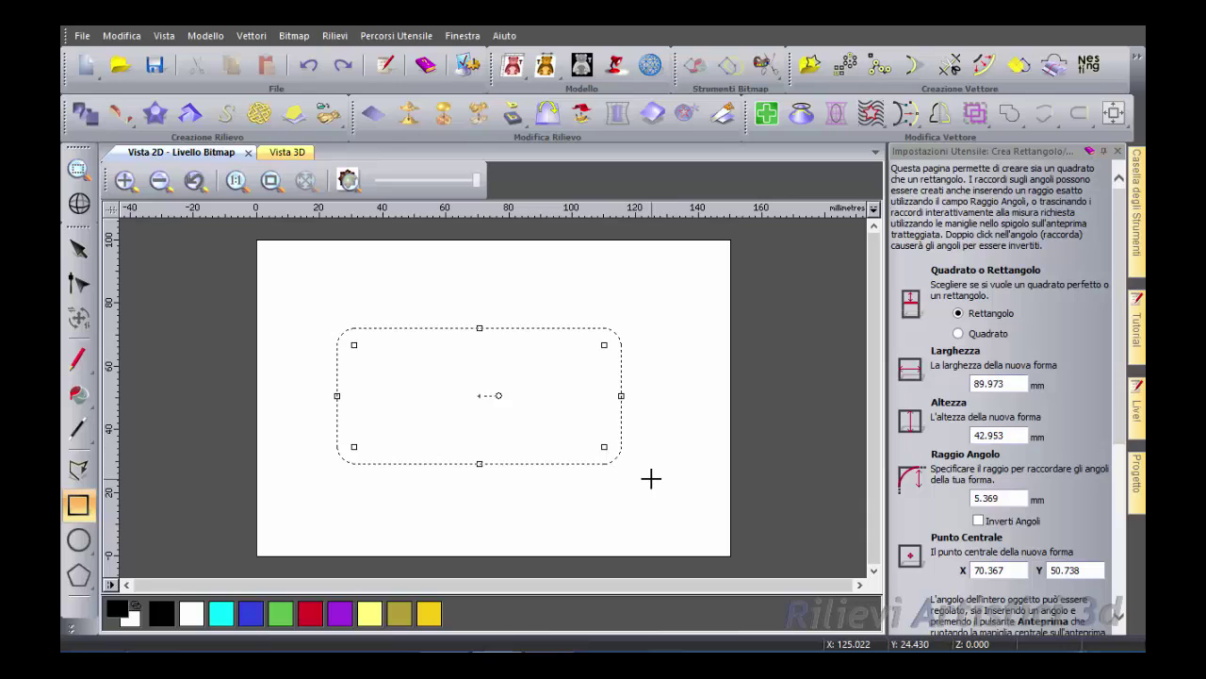
pyautogui.press('Return')
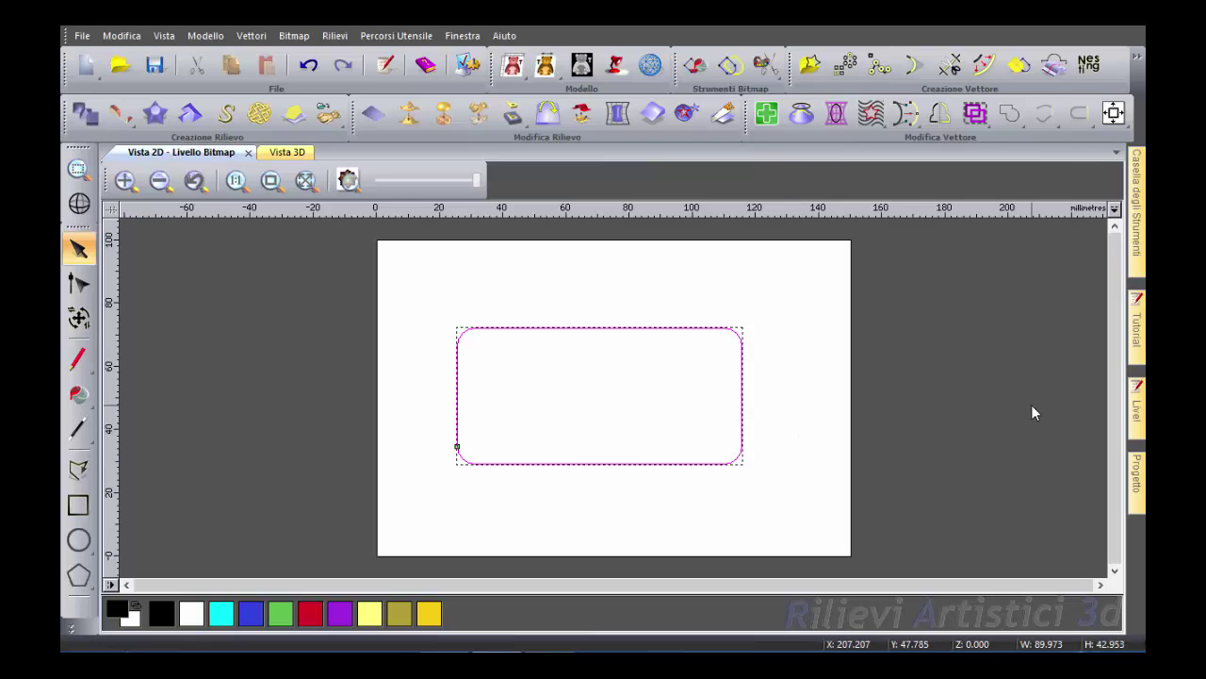
# Offset the rounded rectangle 5 mm outward (Esterno, Raggiato), then select both outlines.
pyautogui.click(984, 66)
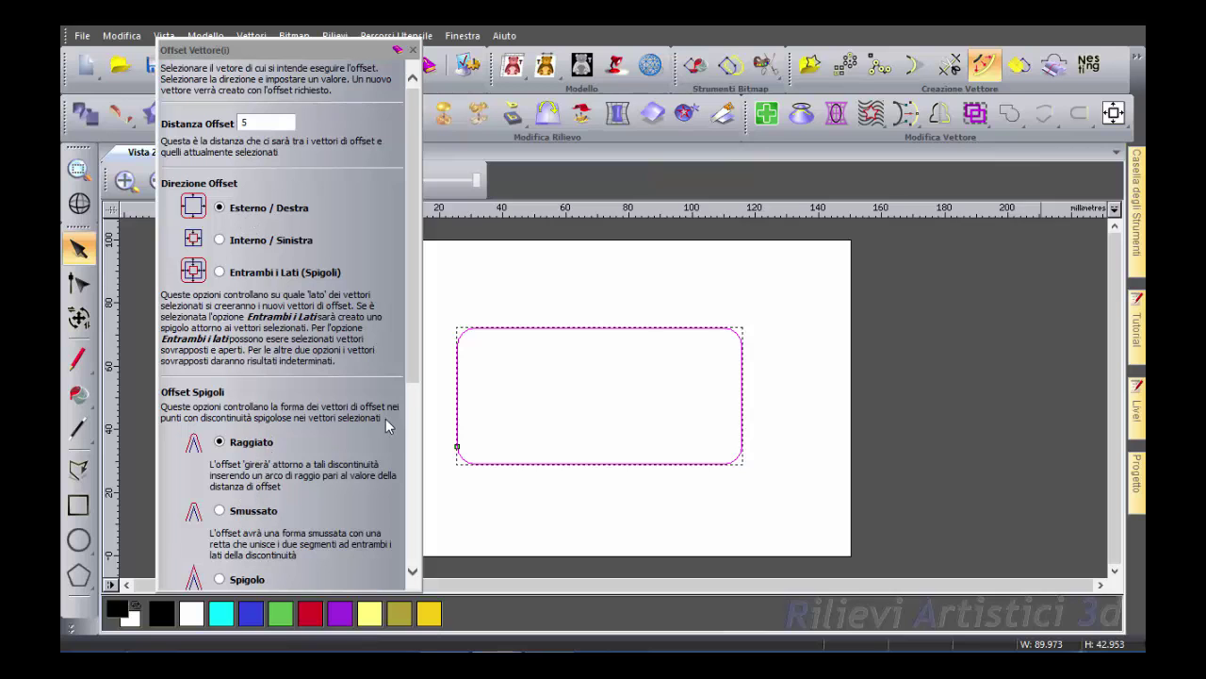
pyautogui.moveTo(412, 377); pyautogui.dragTo(411, 572)
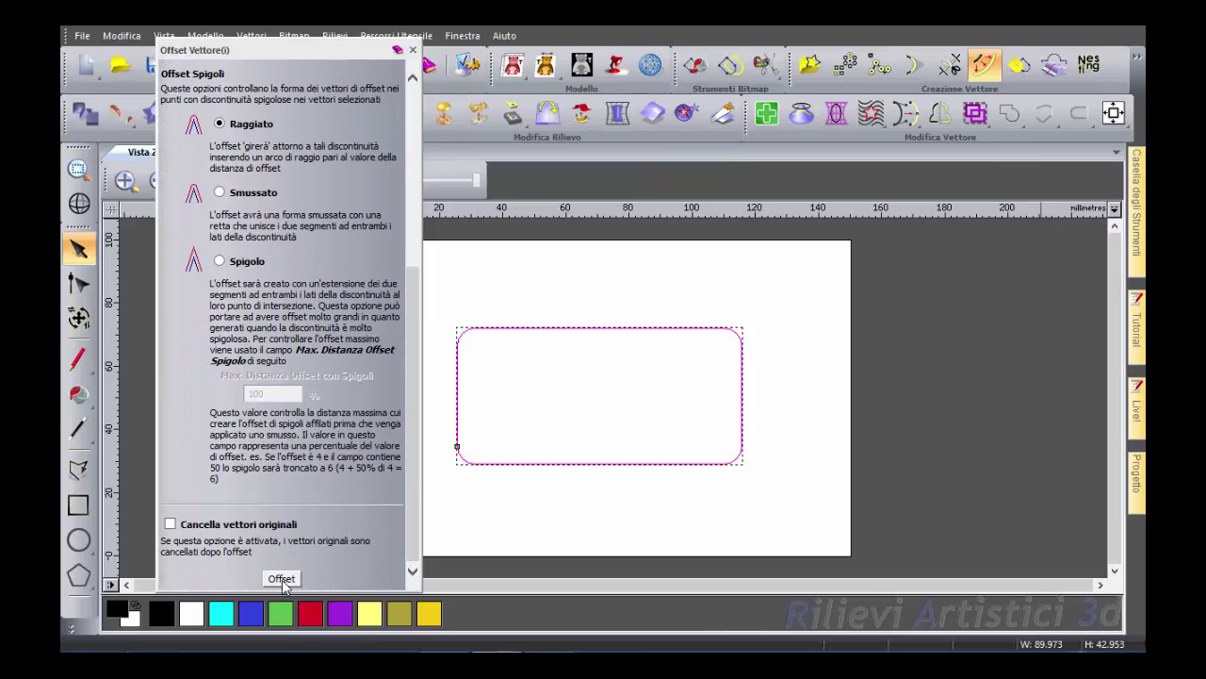
pyautogui.click(282, 579)
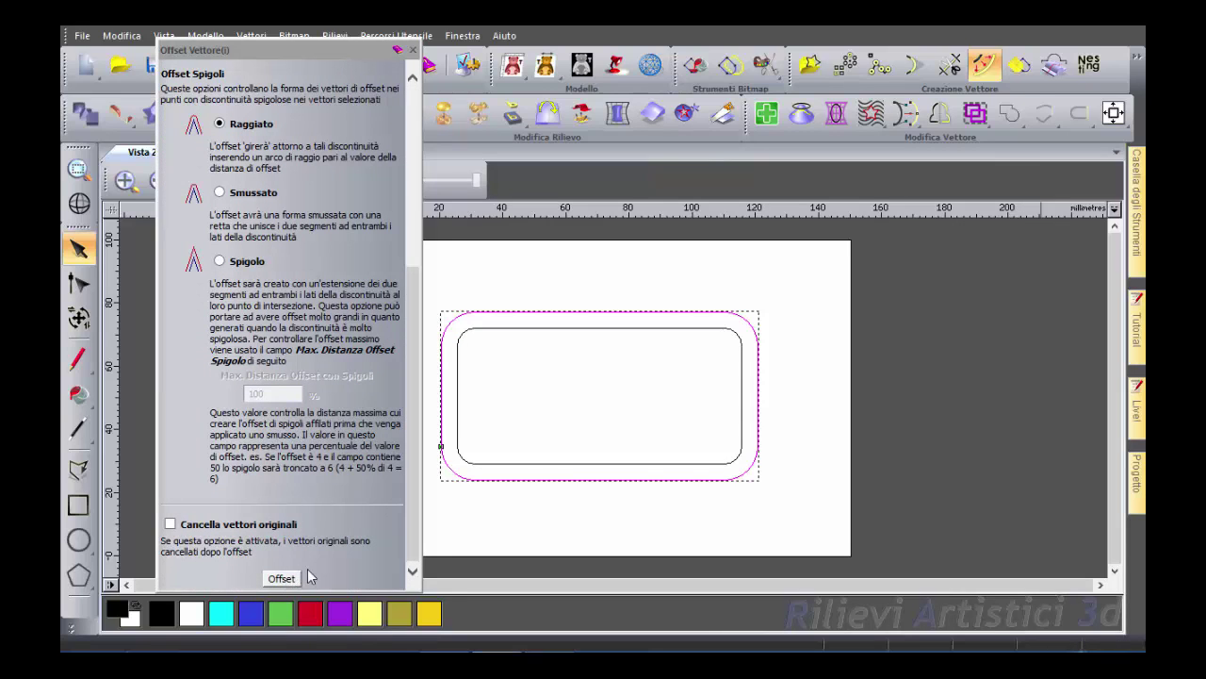
pyautogui.click(414, 49)
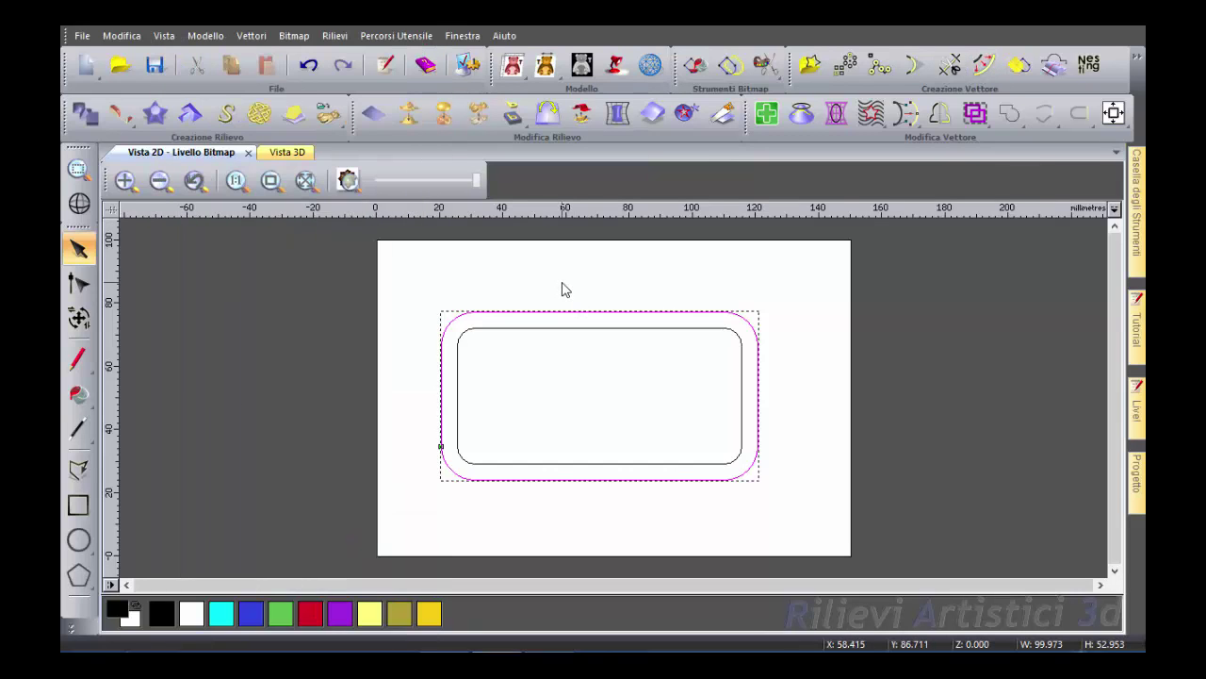
pyautogui.moveTo(407, 278); pyautogui.dragTo(779, 500)
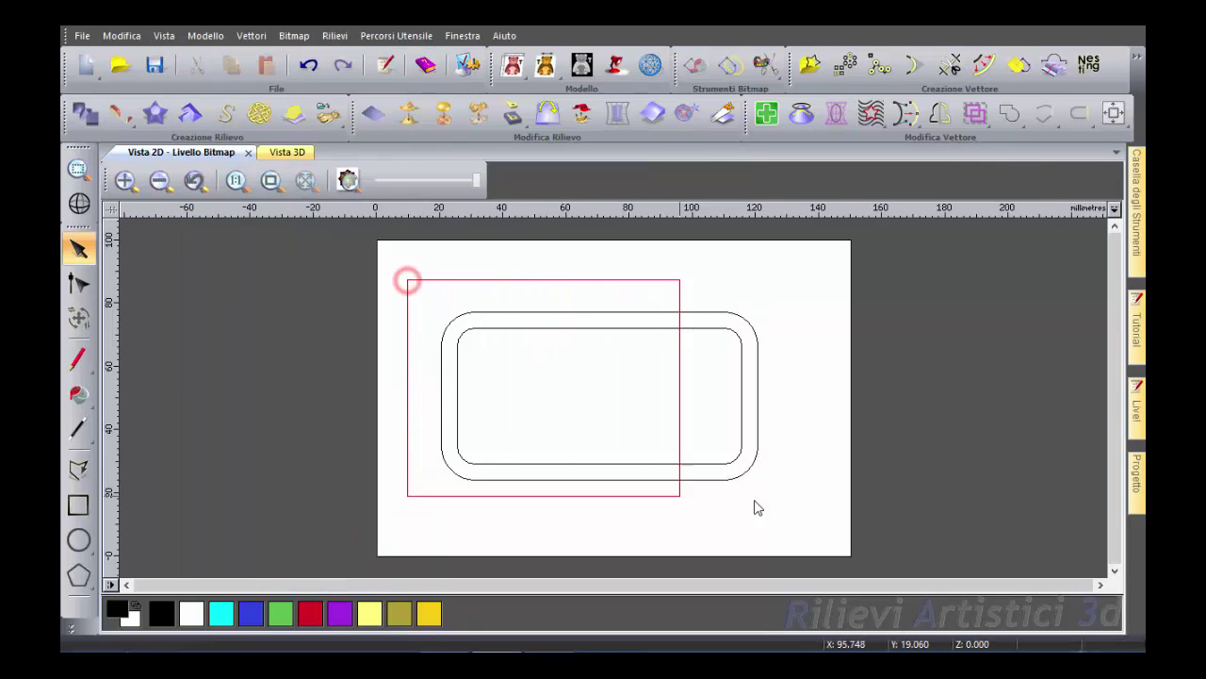
# Centre the two rounded outlines on the page and draw a plain rectangle enclosing them.
pyautogui.click(1114, 113)
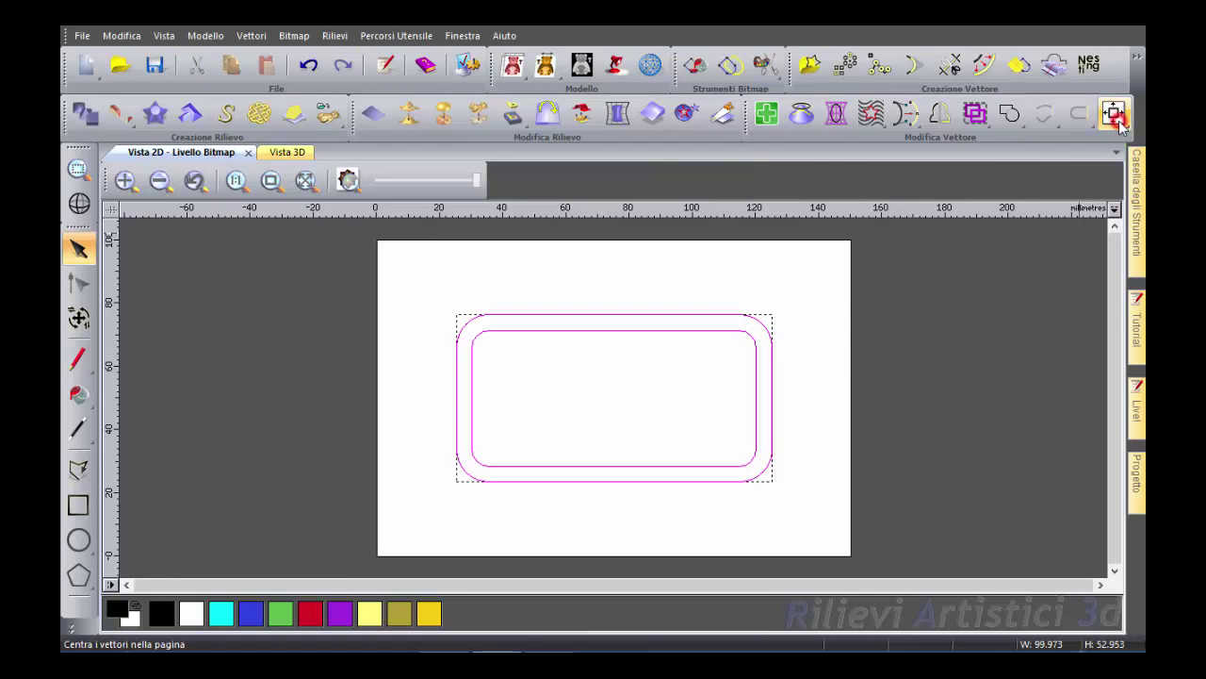
pyautogui.click(816, 353)
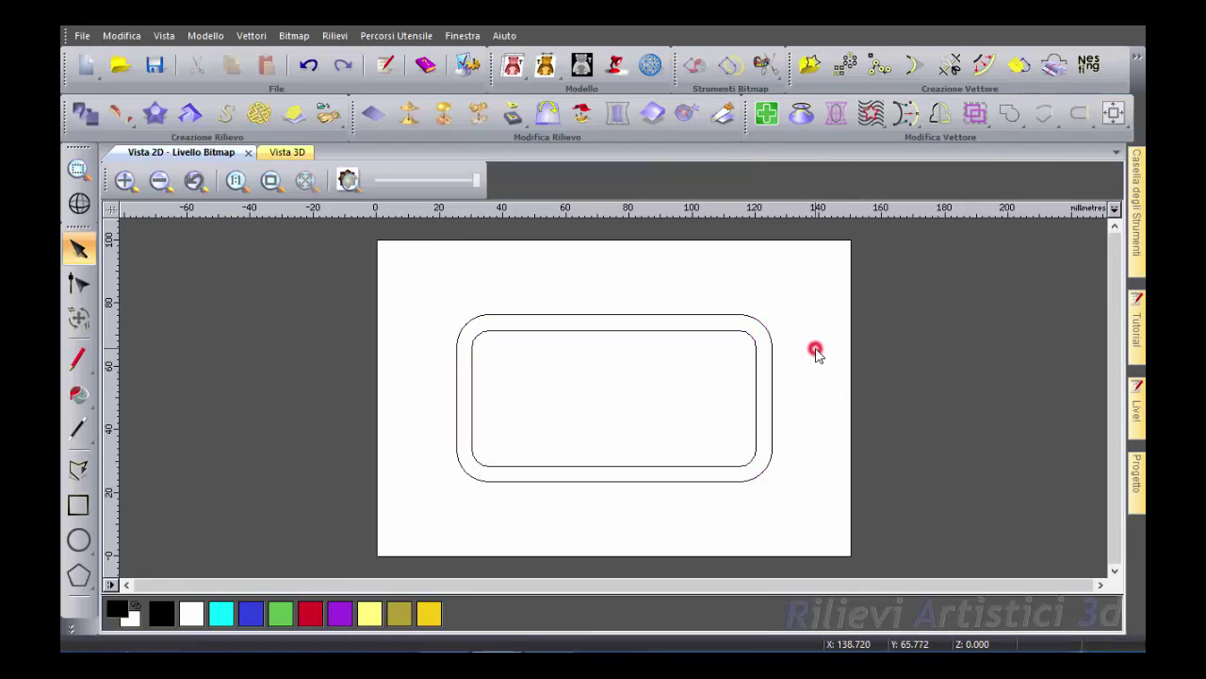
pyautogui.click(79, 505)
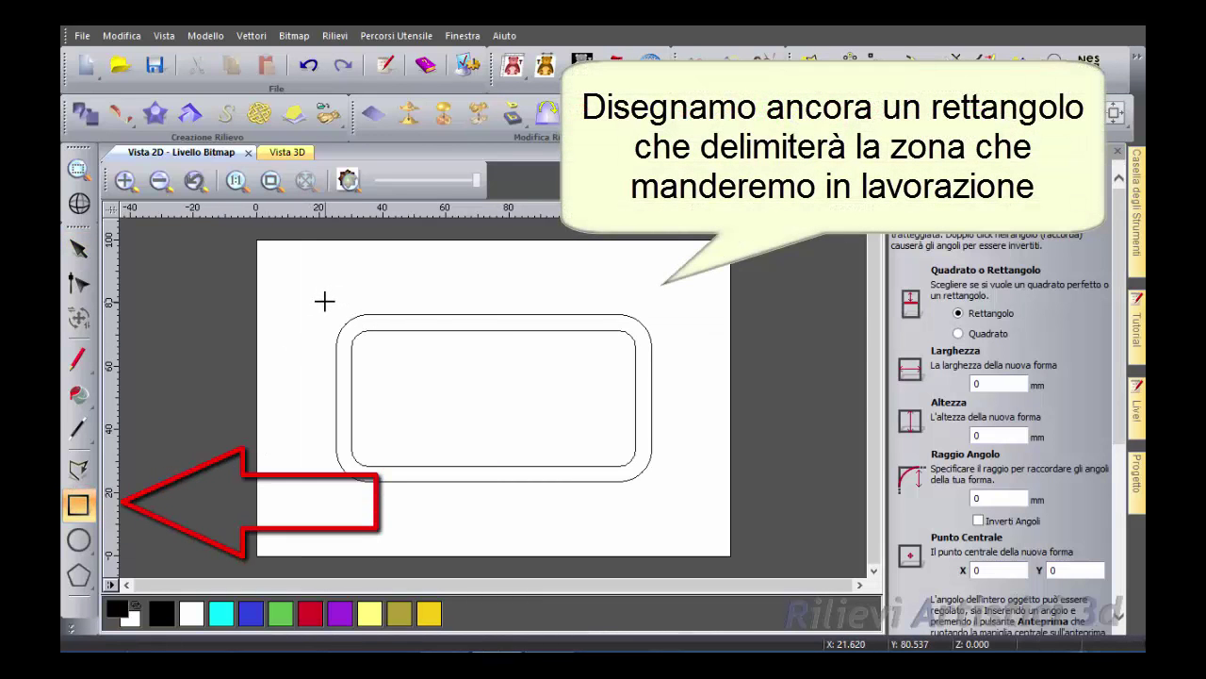
pyautogui.moveTo(325, 301)
pyautogui.mouseDown()
pyautogui.moveTo(562, 461)
pyautogui.moveTo(660, 493)
pyautogui.mouseUp()
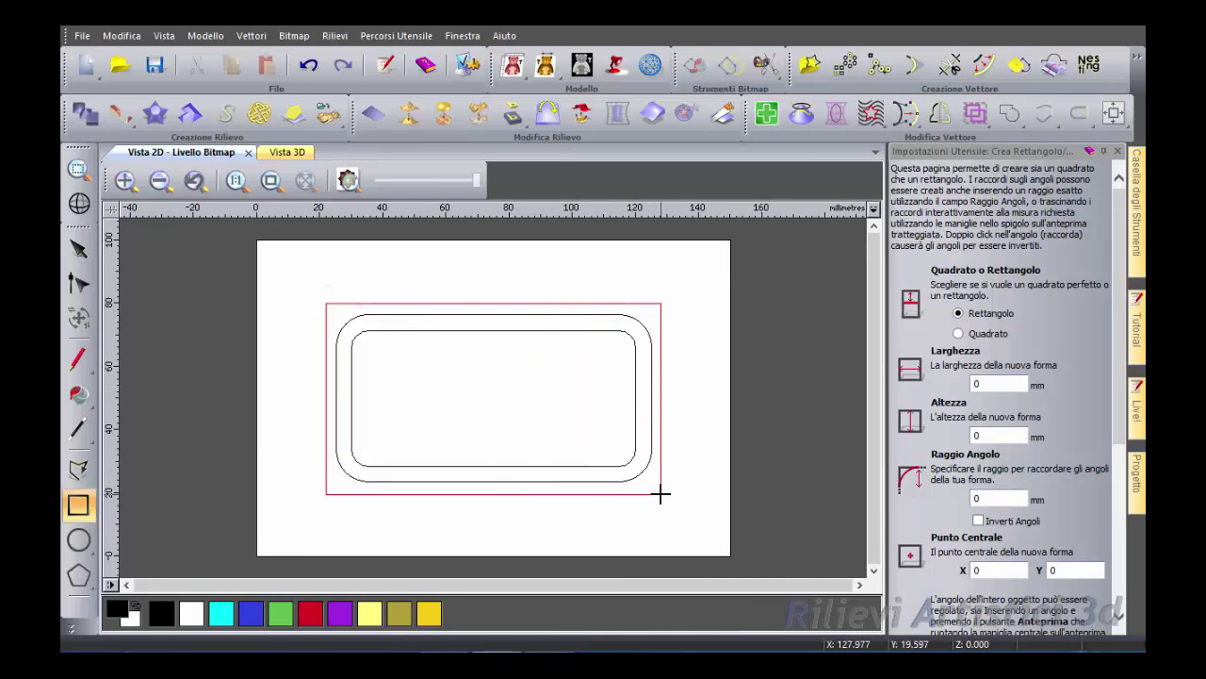
pyautogui.moveTo(660, 493); pyautogui.dragTo(660, 493)
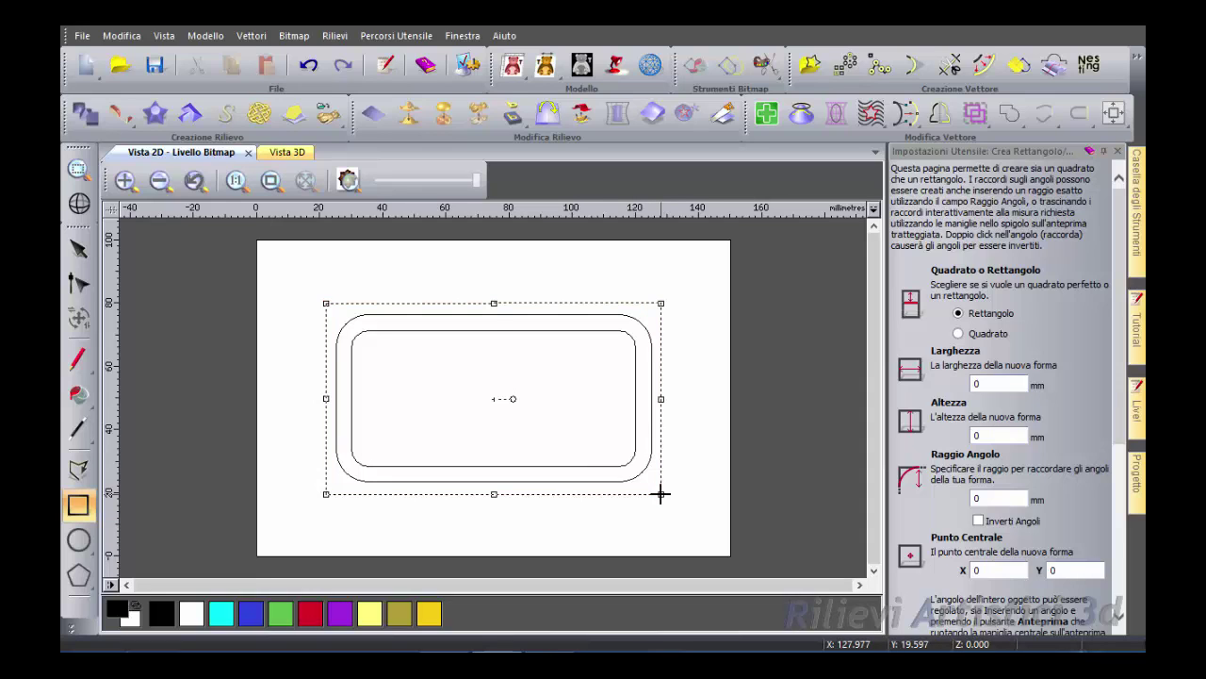
pyautogui.press('Escape')
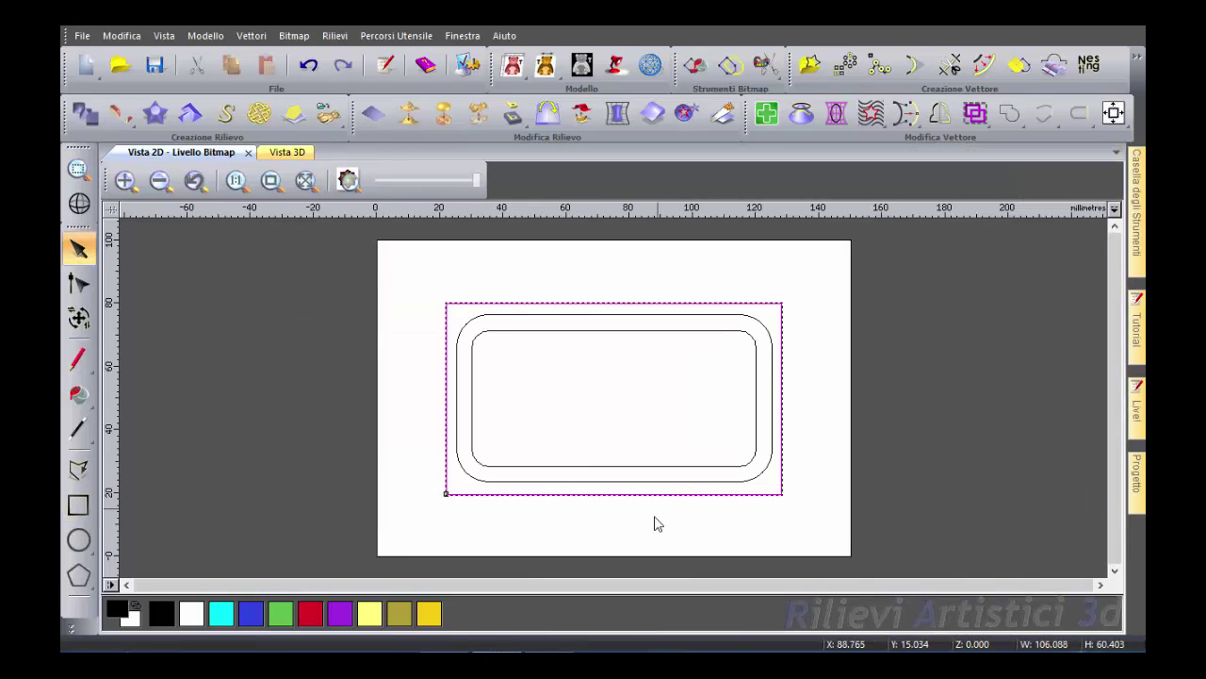
# Select all three outlines, centre them on the page, and deselect.
pyautogui.moveTo(407, 268); pyautogui.dragTo(821, 525)
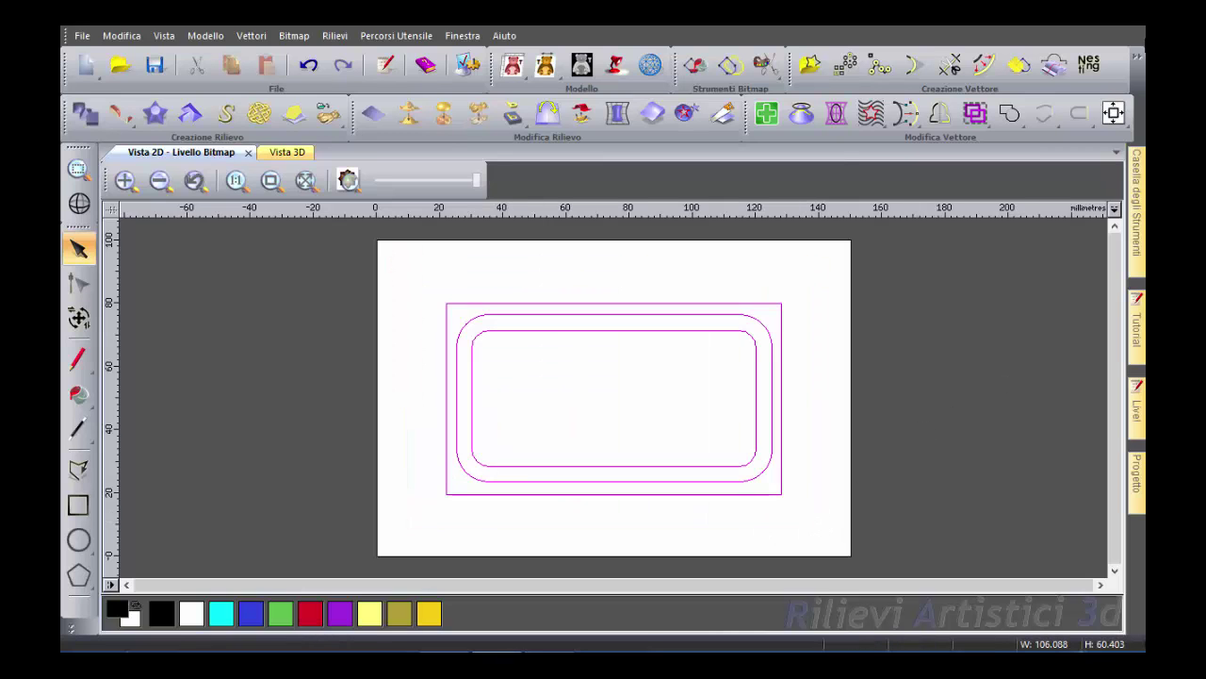
pyautogui.click(1114, 118)
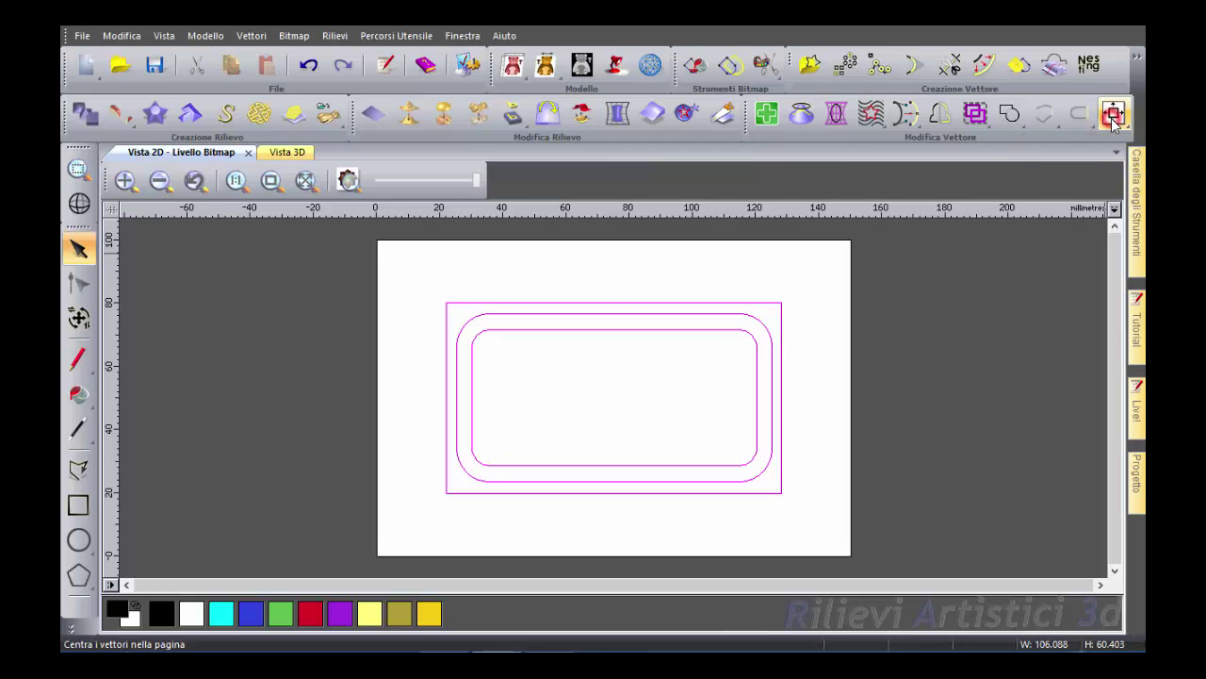
pyautogui.click(829, 287)
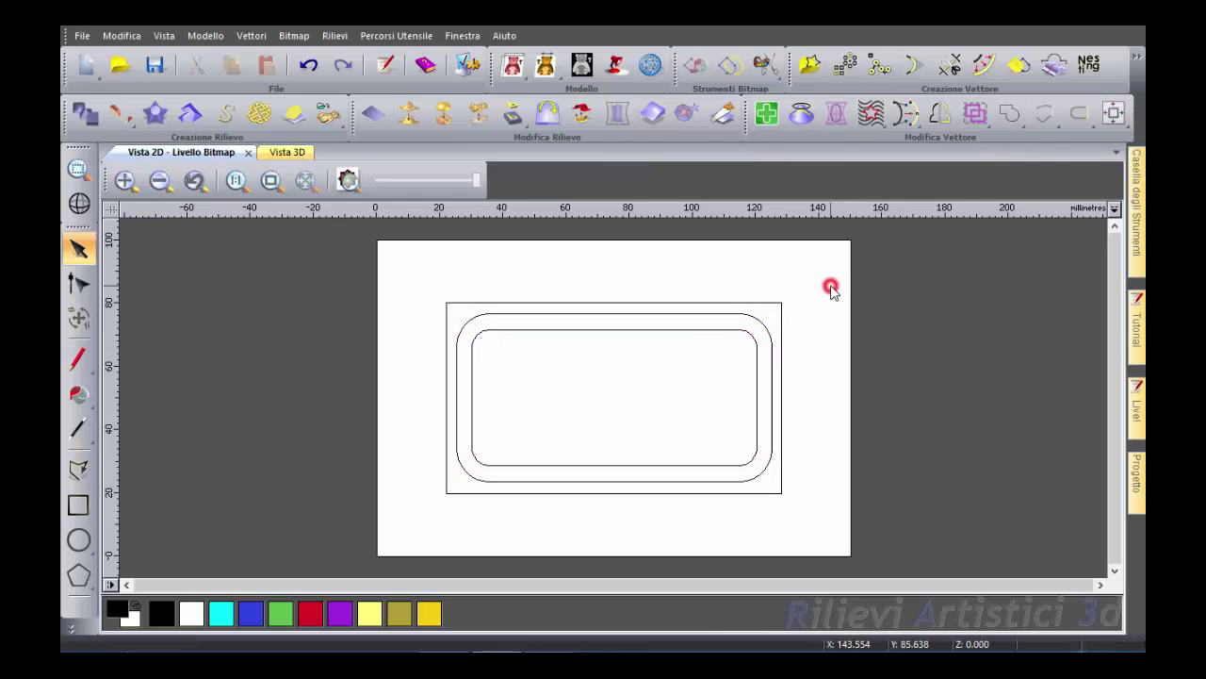
# Show the 3D view with the zero plane hidden and the vectors displayed, then select the outer rectangle.
pyautogui.click(282, 154)
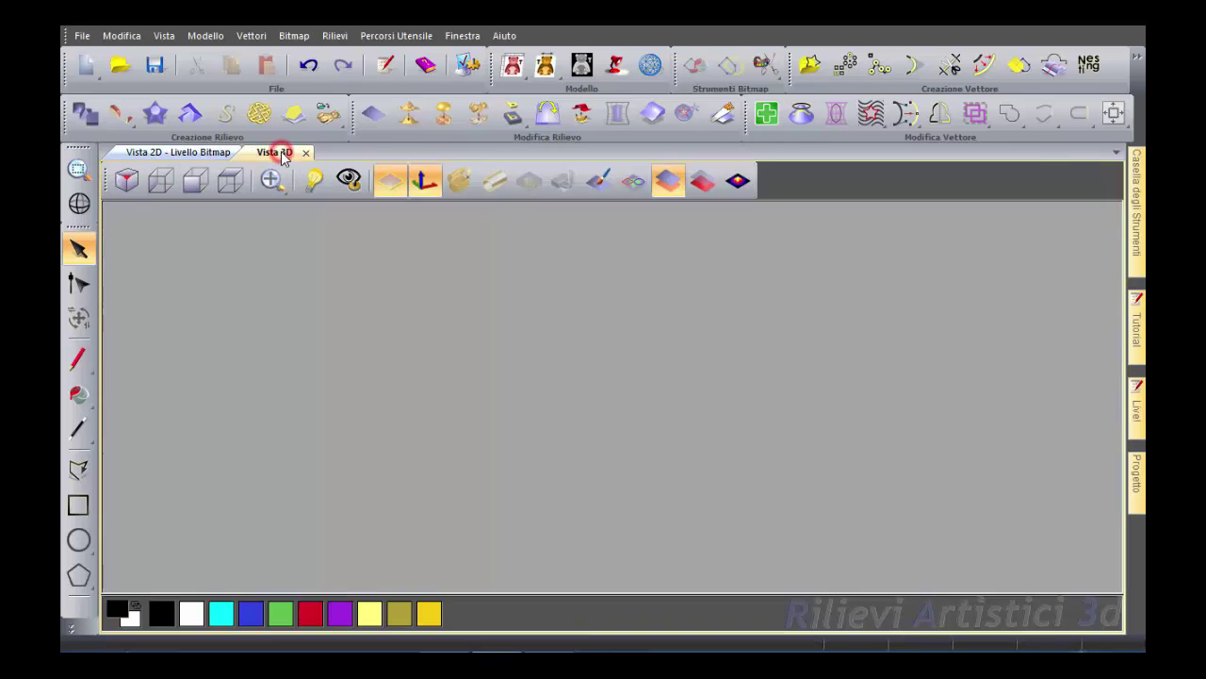
pyautogui.click(234, 181)
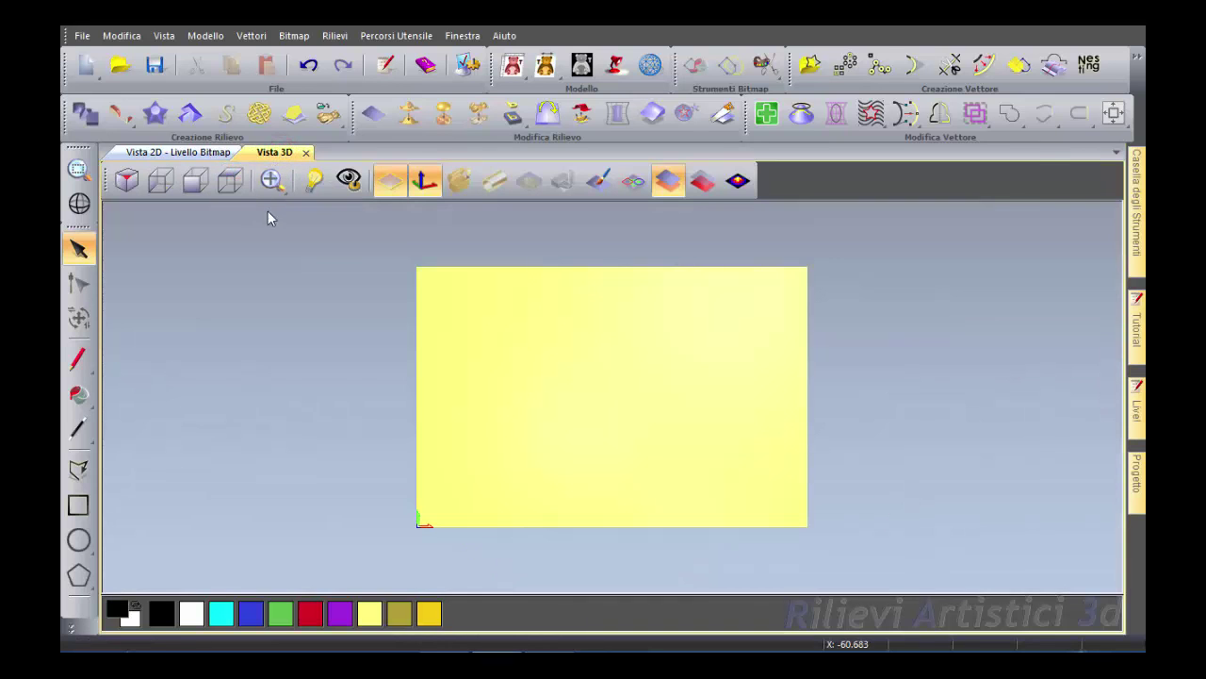
pyautogui.click(387, 187)
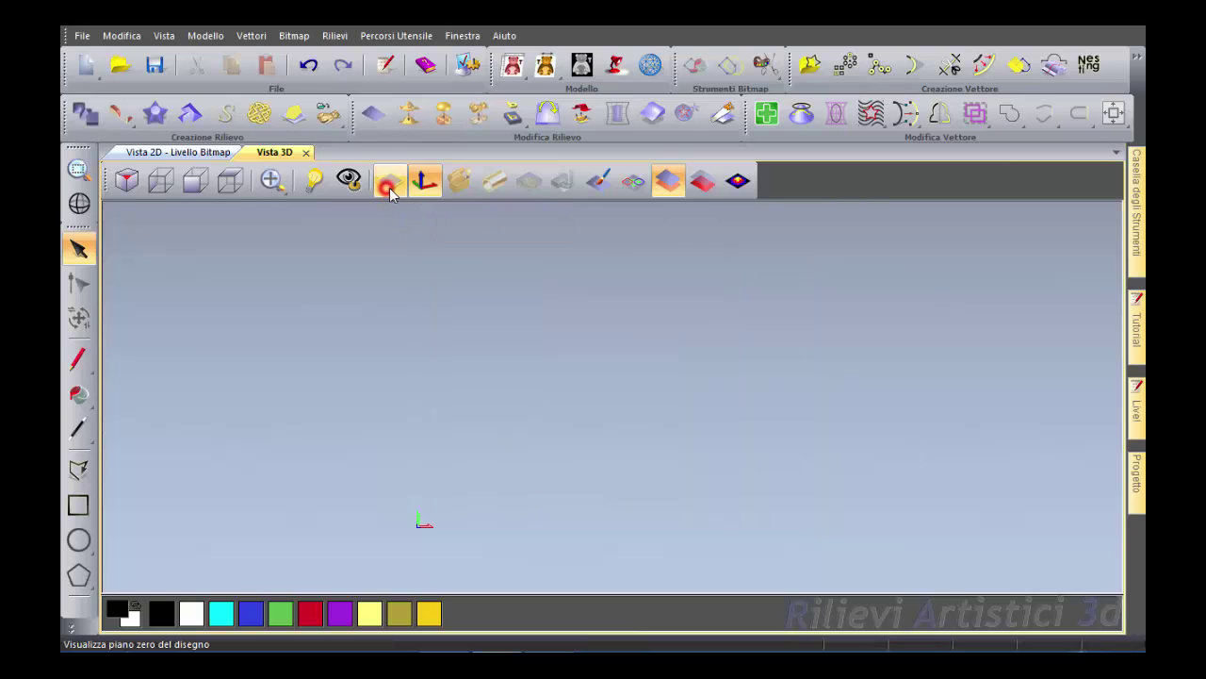
pyautogui.click(634, 184)
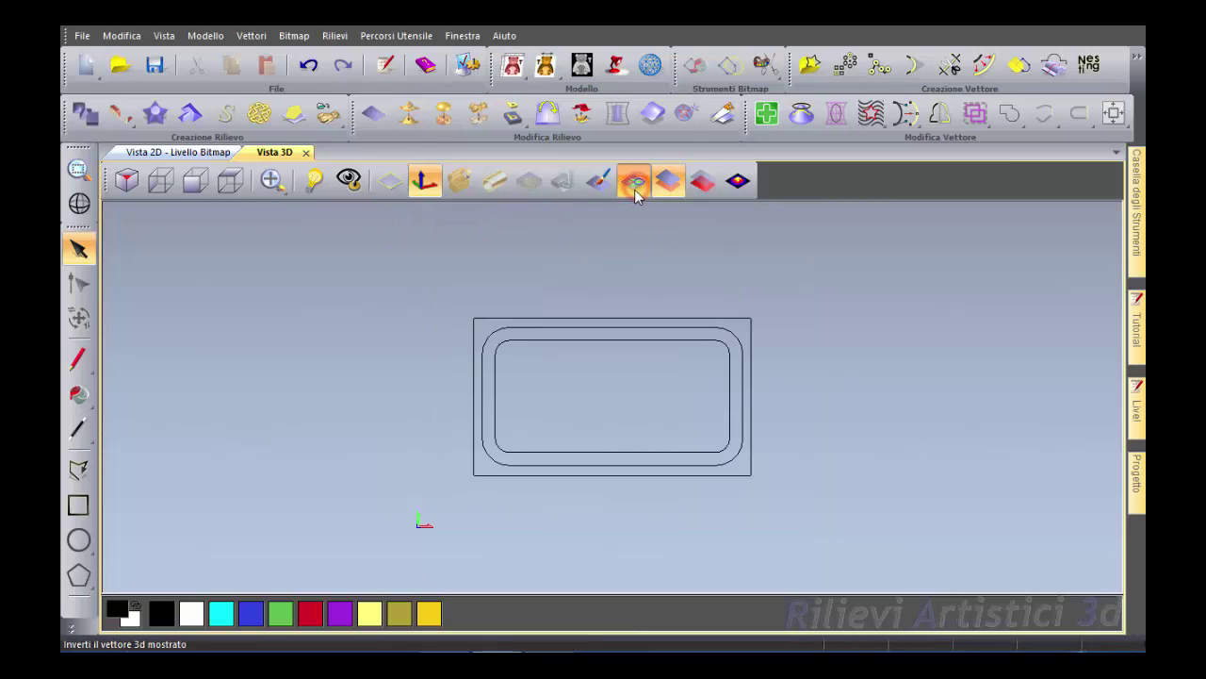
pyautogui.scroll(1, 606, 378)
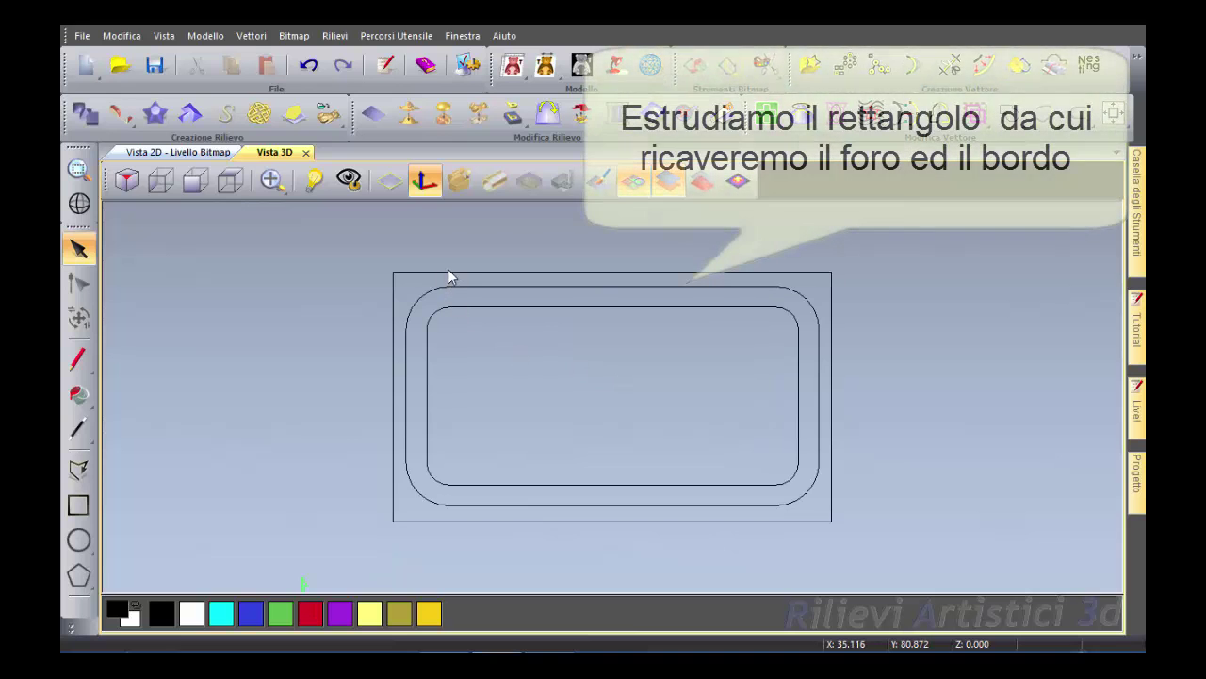
pyautogui.click(448, 273)
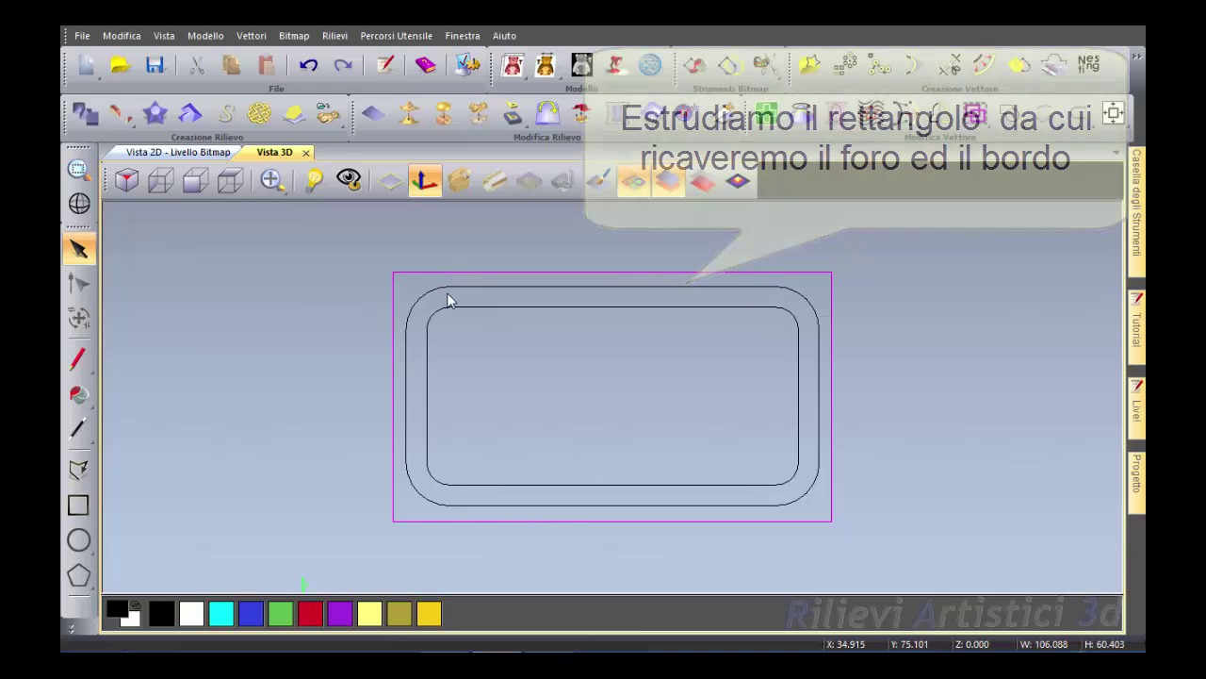
# Add a flat relief with Altezza Iniziale 5.0 to the outer rectangle using Modifica della Forma.
pyautogui.click(96, 129)
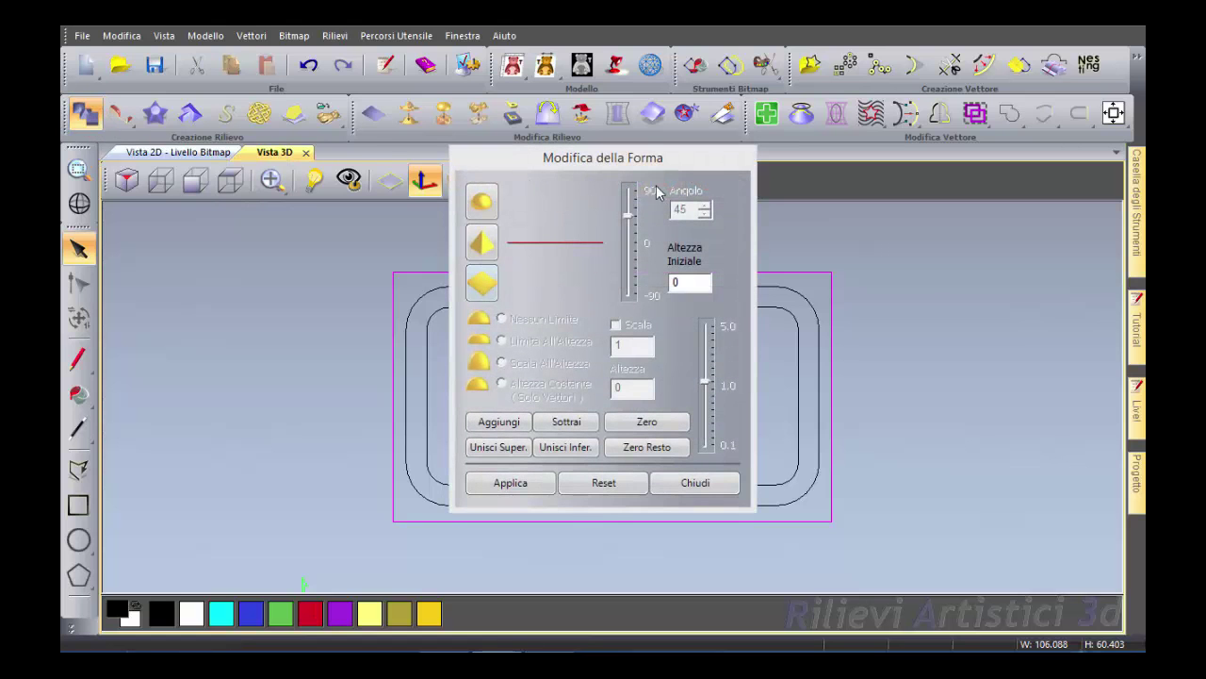
pyautogui.moveTo(713, 158); pyautogui.dragTo(344, 210)
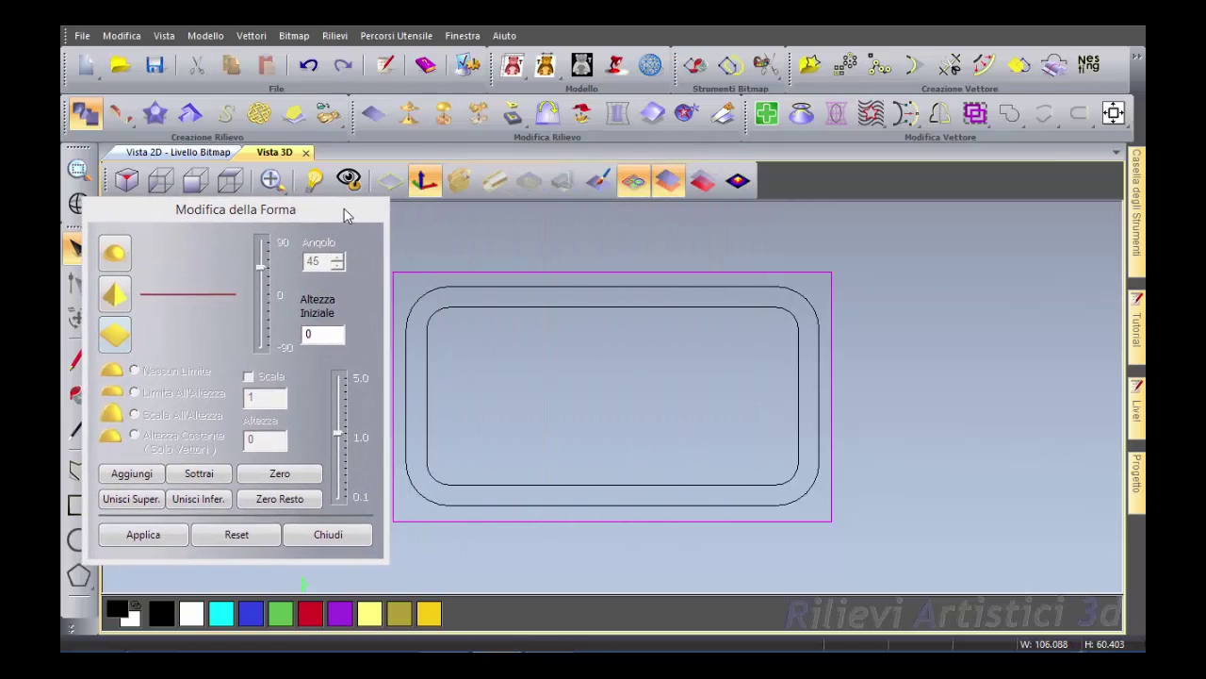
pyautogui.doubleClick(313, 333)
pyautogui.write('5')
pyautogui.click(141, 479)
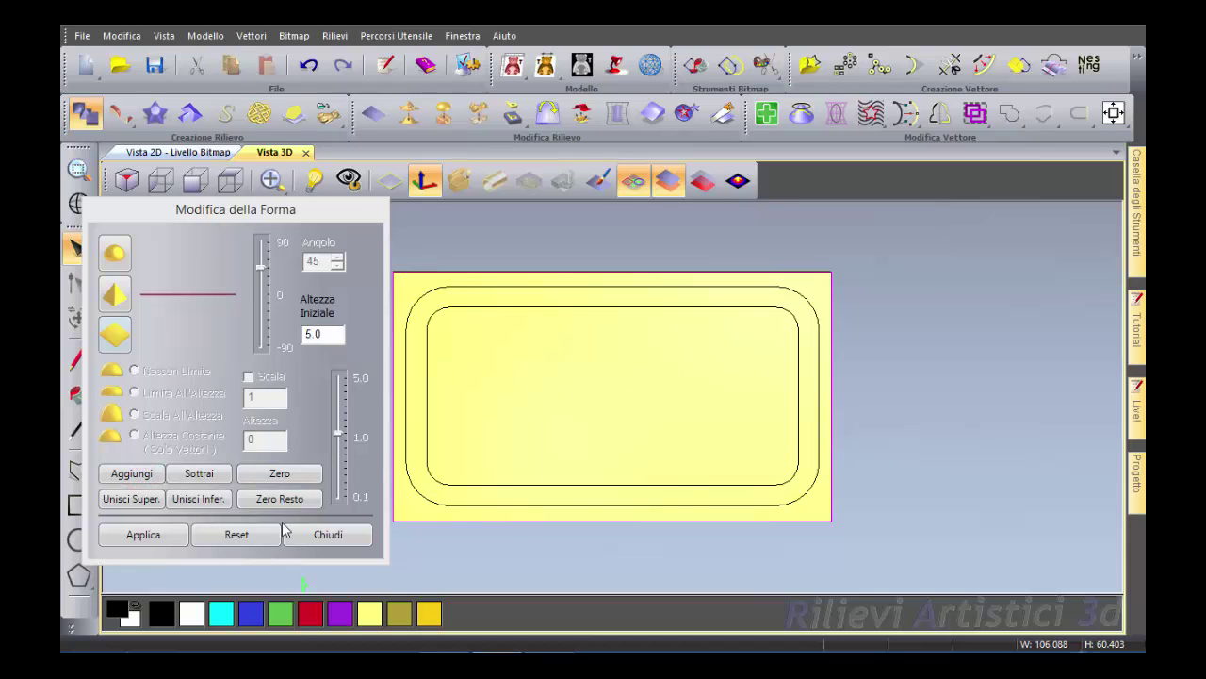
pyautogui.click(322, 534)
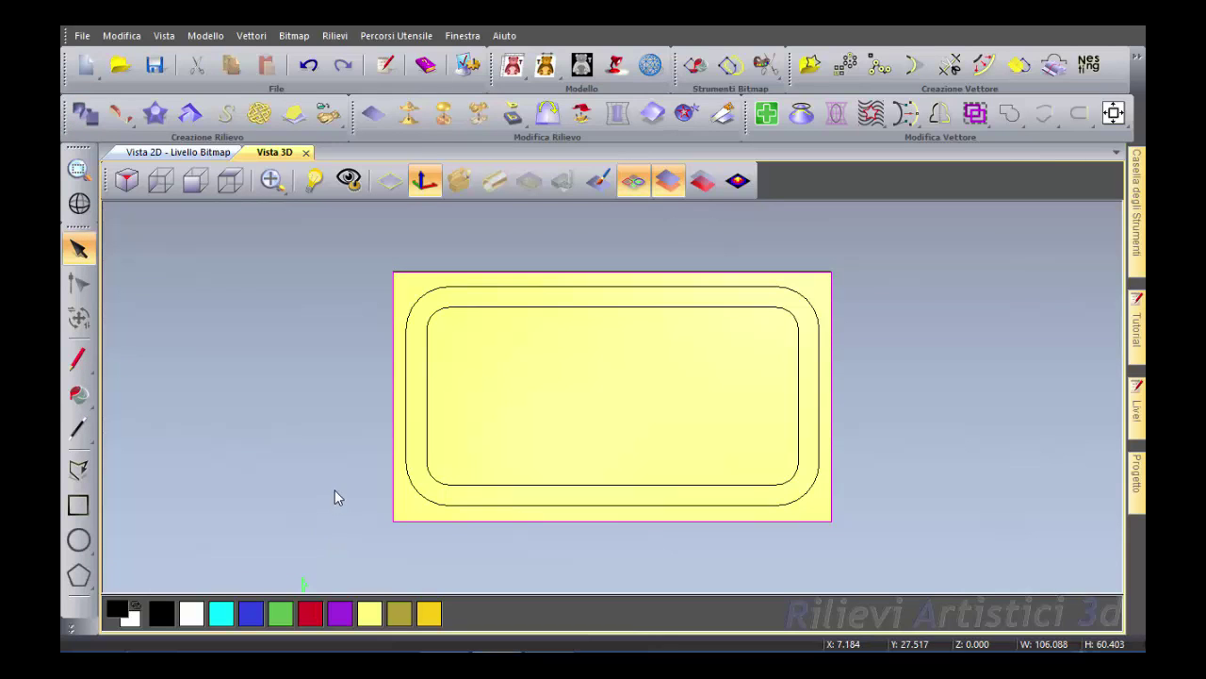
pyautogui.click(335, 489)
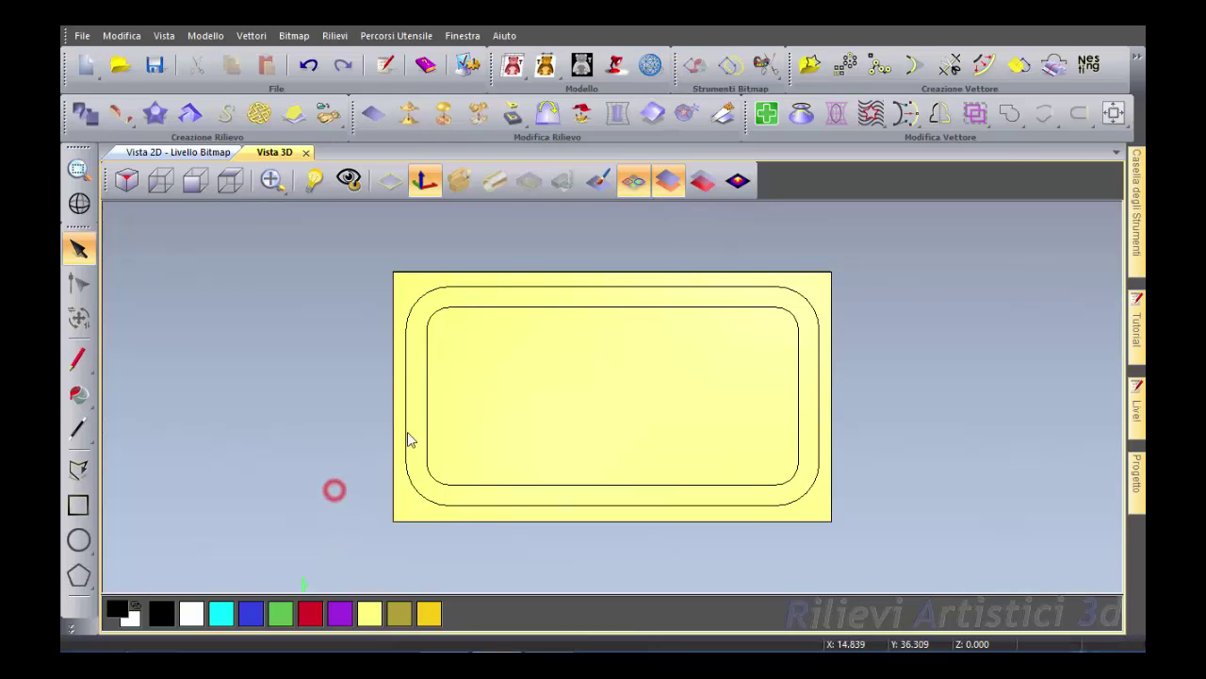
pyautogui.click(634, 182)
pyautogui.moveTo(605, 477); pyautogui.dragTo(575, 312)
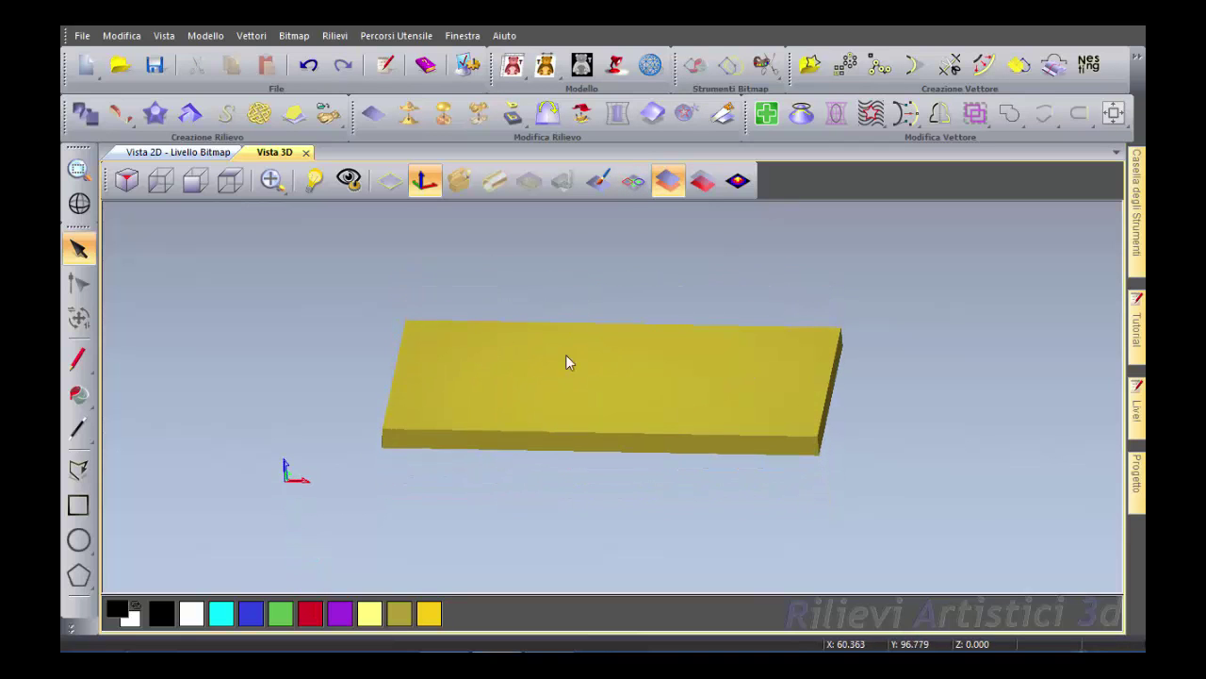
pyautogui.moveTo(735, 490)
pyautogui.mouseDown()
pyautogui.moveTo(508, 481)
pyautogui.moveTo(484, 463)
pyautogui.moveTo(525, 506)
pyautogui.moveTo(598, 528)
pyautogui.moveTo(720, 509)
pyautogui.moveTo(789, 450)
pyautogui.moveTo(765, 423)
pyautogui.moveTo(783, 533)
pyautogui.mouseUp()
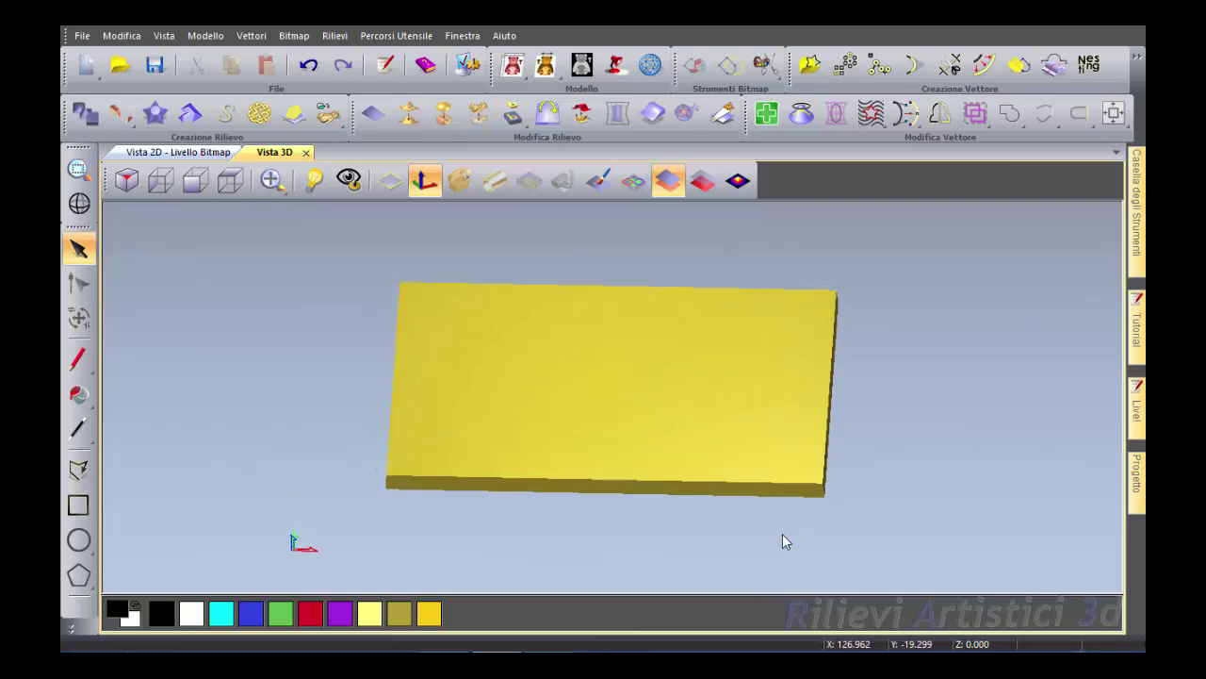
pyautogui.click(241, 182)
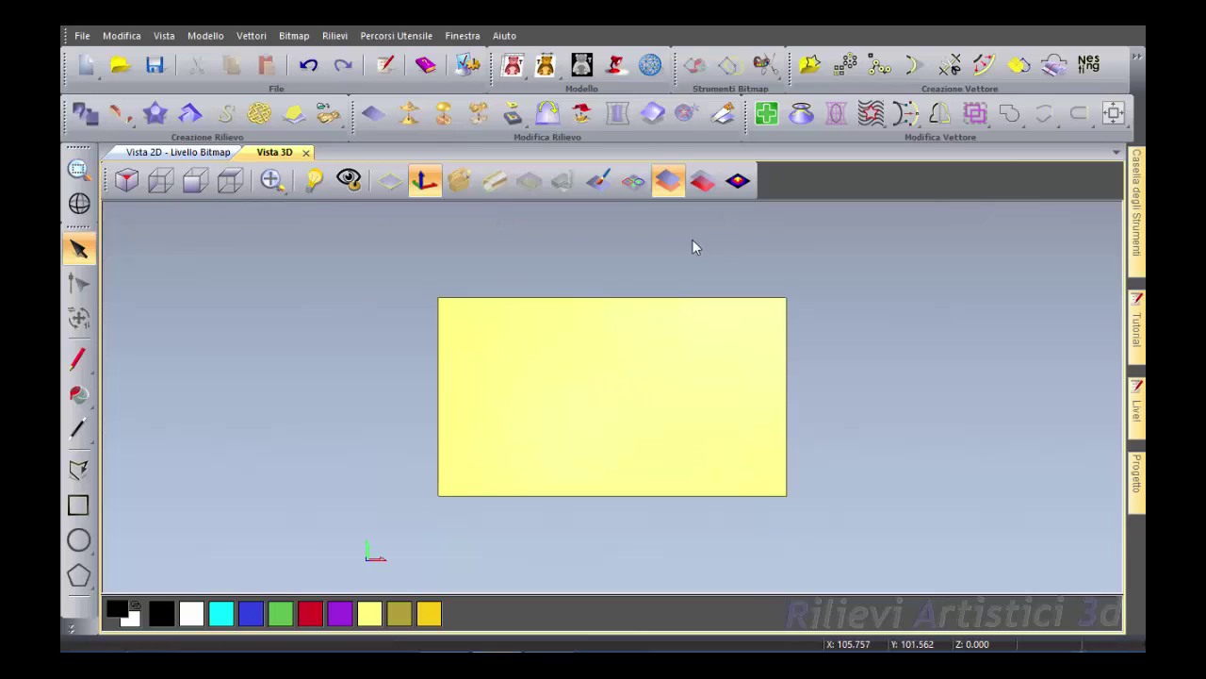
pyautogui.click(636, 184)
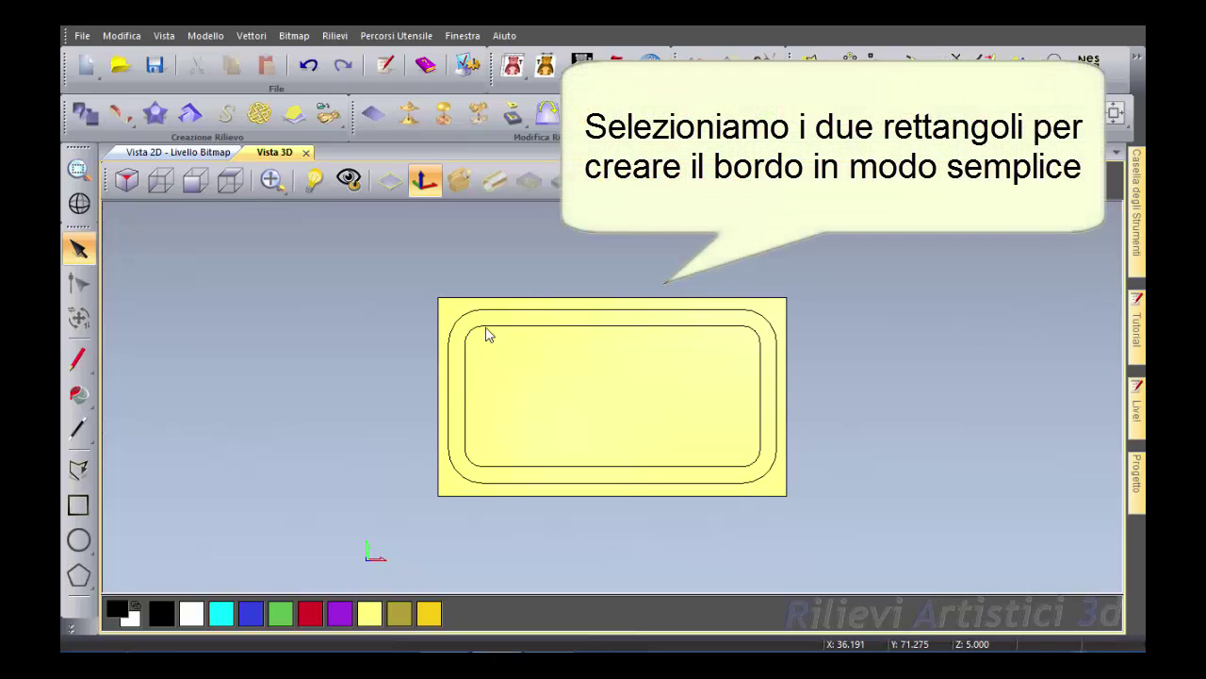
# Select both rounded rectangles and add a round-profile border at a 90° angle to the relief.
pyautogui.click(485, 328)
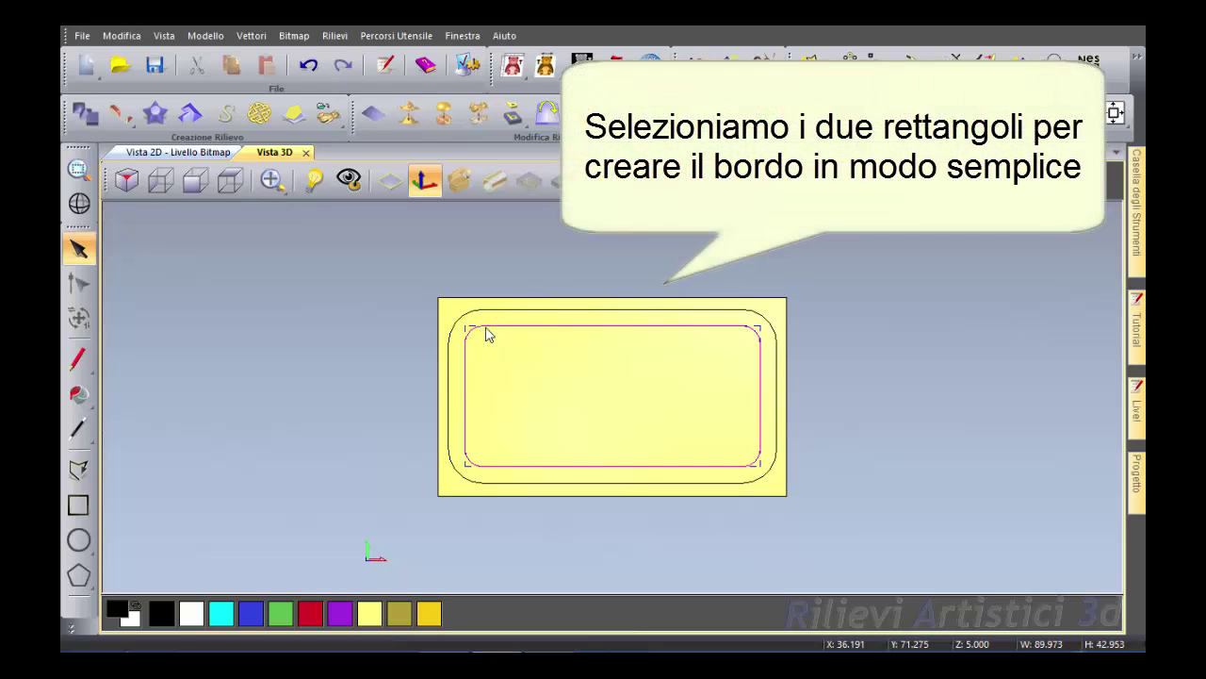
pyautogui.keyDown('shift'); pyautogui.click(494, 311); pyautogui.keyUp('shift')
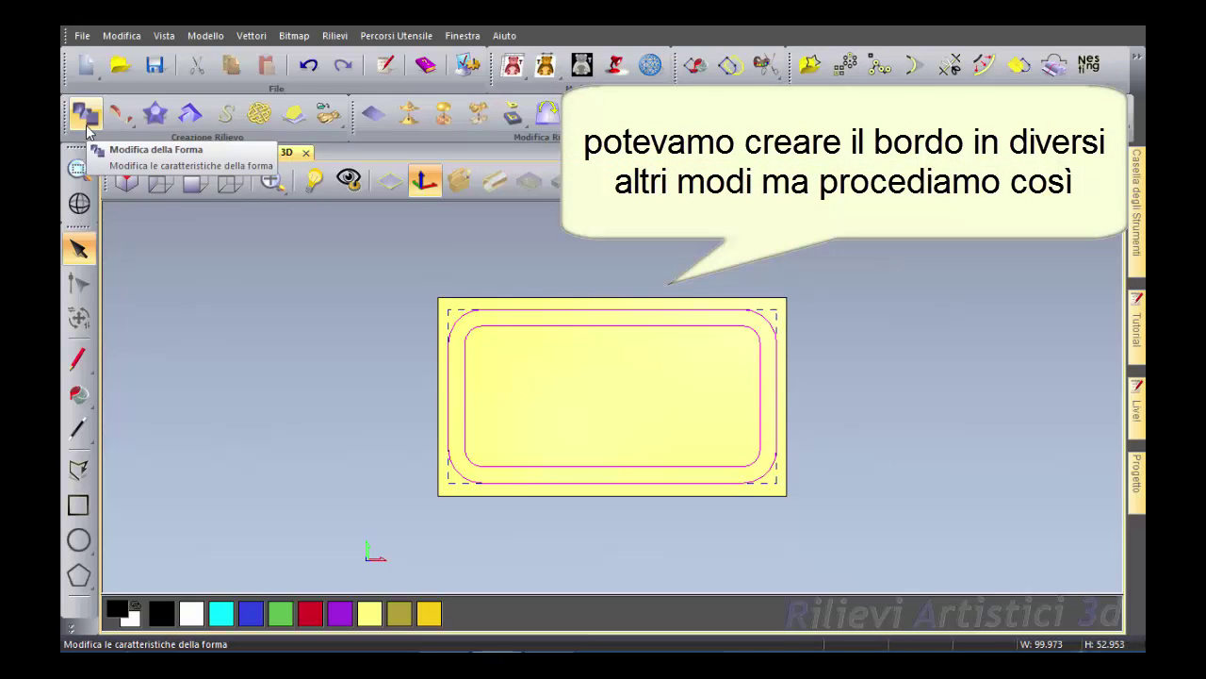
pyautogui.click(86, 127)
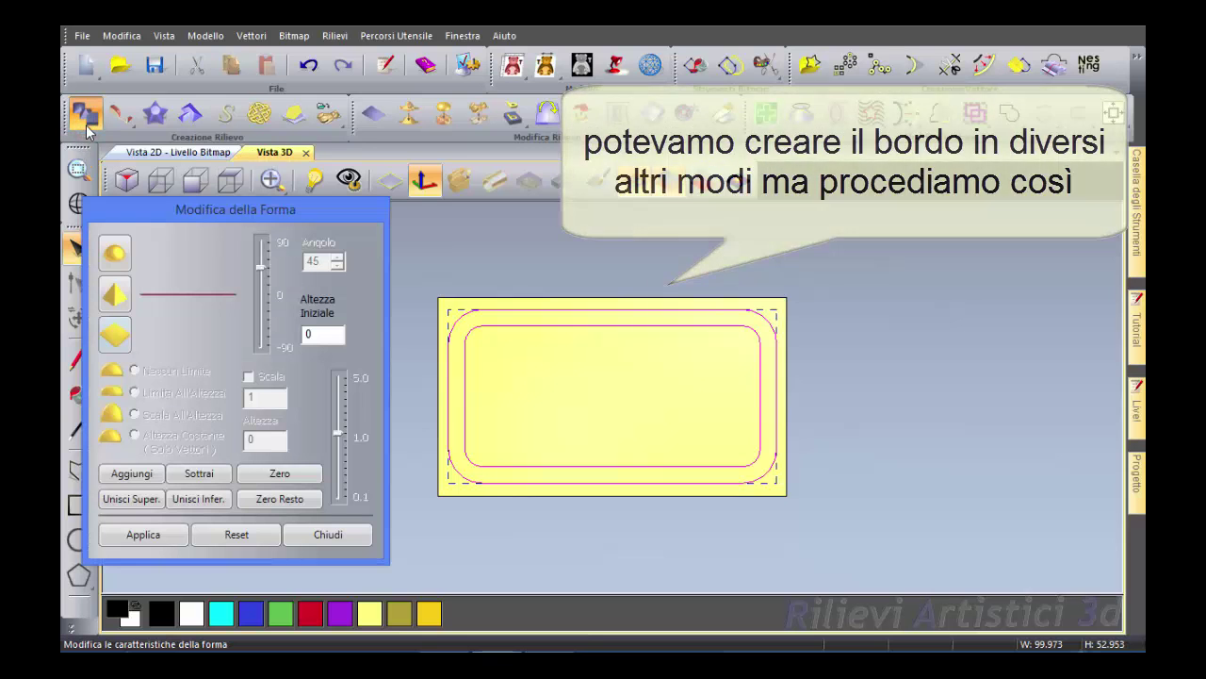
pyautogui.click(115, 254)
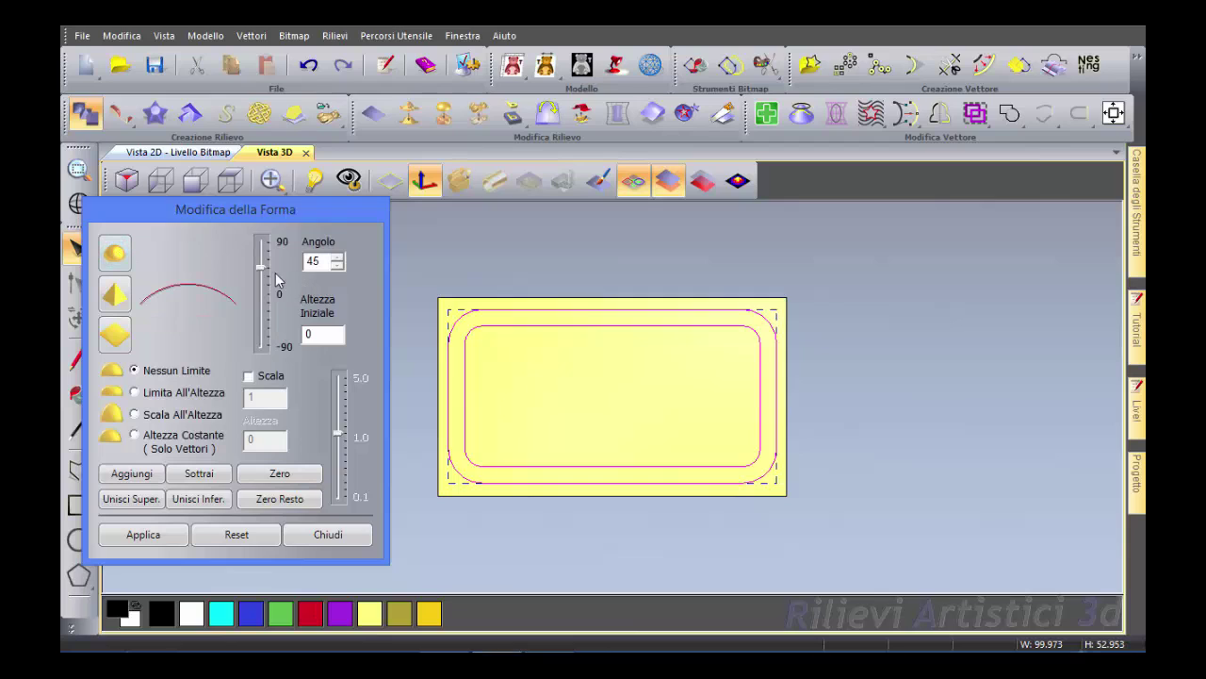
pyautogui.moveTo(260, 267); pyautogui.dragTo(261, 246)
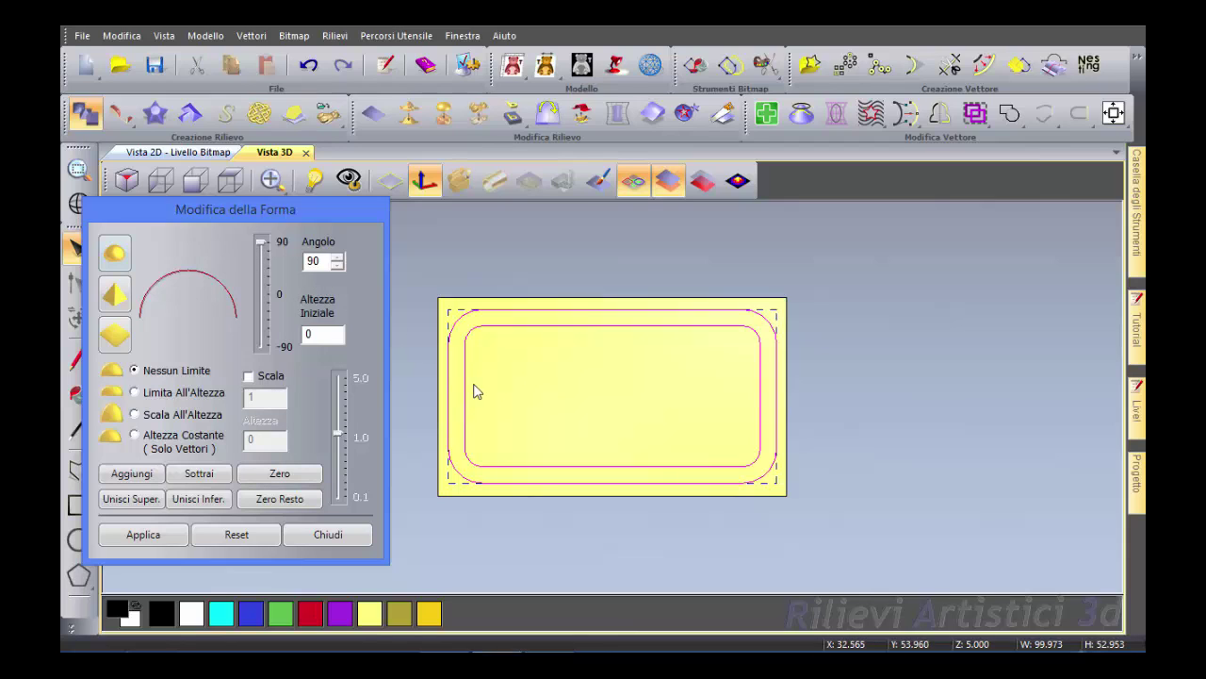
pyautogui.click(136, 475)
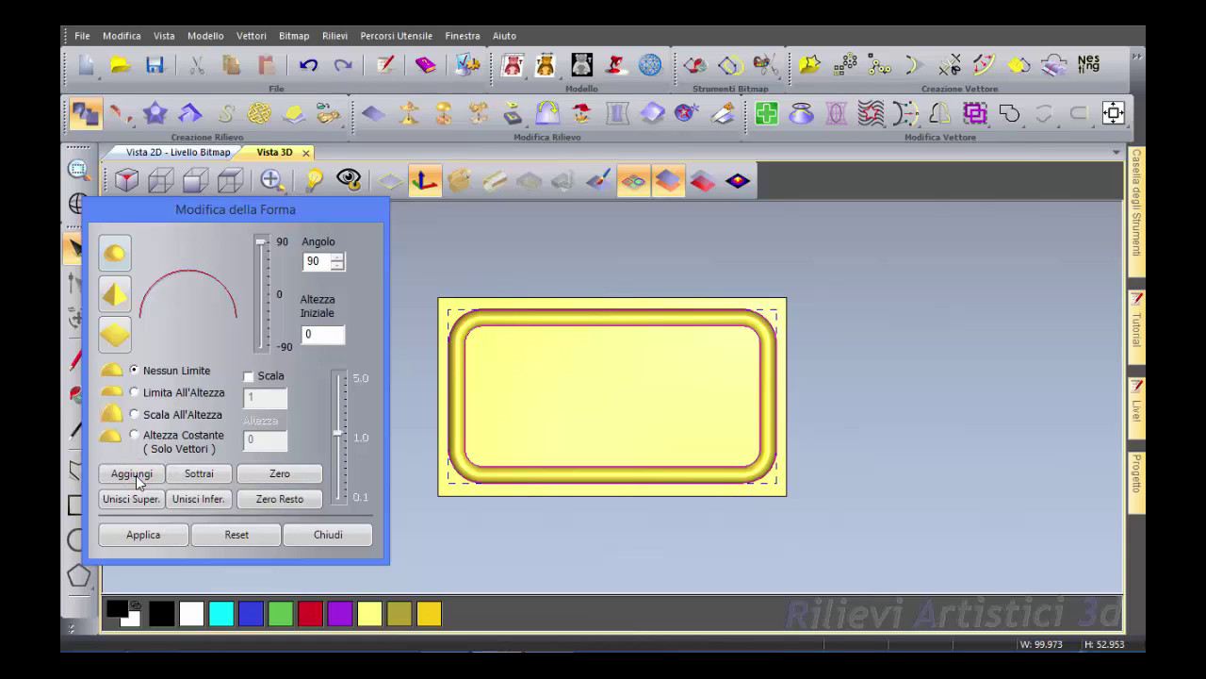
pyautogui.click(330, 535)
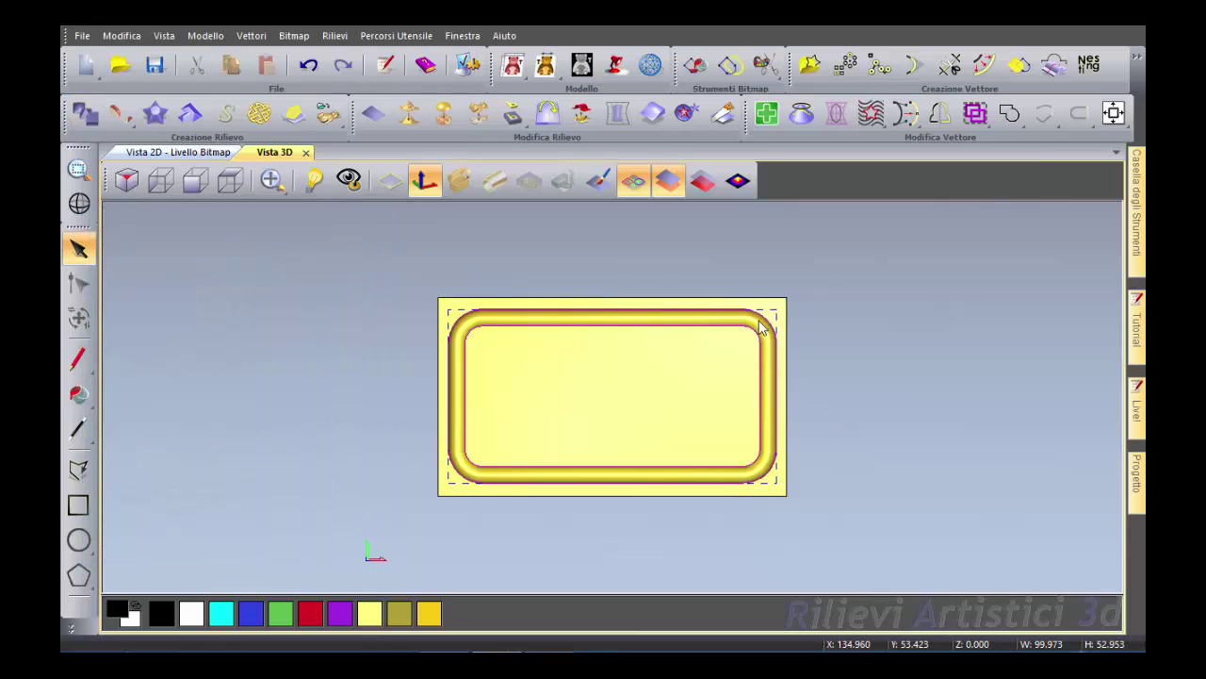
# Hide the vectors and orbit and zoom to inspect the domed border, then look from the top.
pyautogui.click(634, 180)
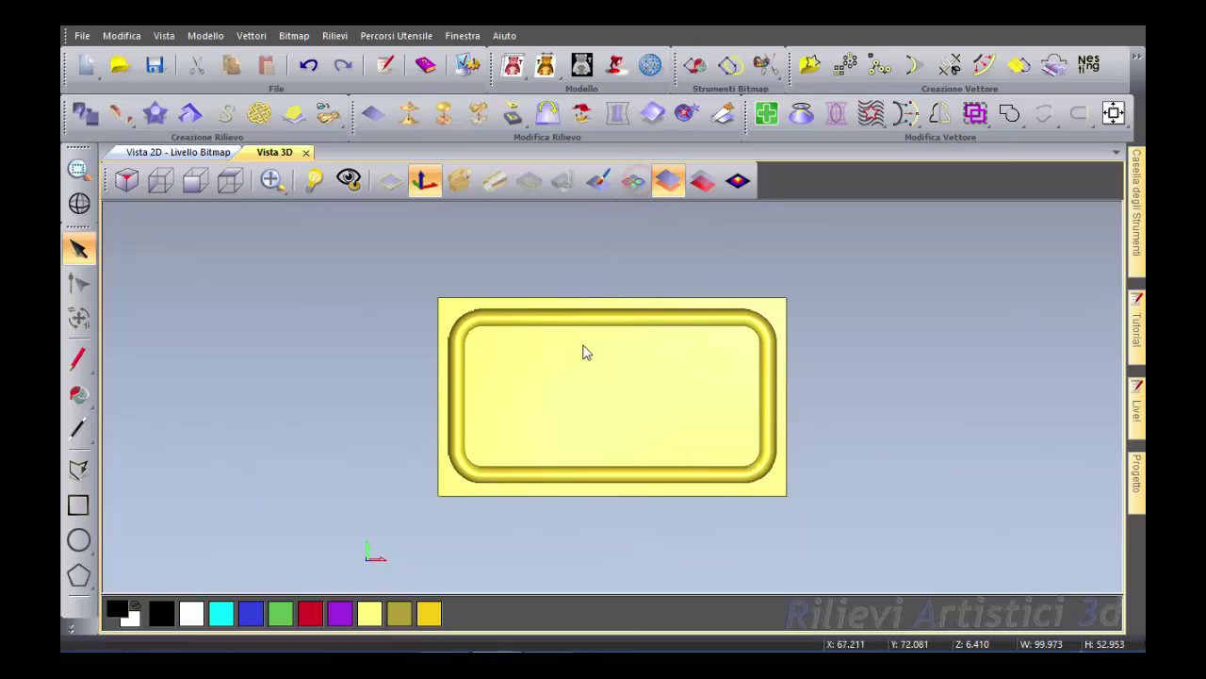
pyautogui.moveTo(571, 516)
pyautogui.mouseDown()
pyautogui.moveTo(507, 374)
pyautogui.moveTo(423, 345)
pyautogui.moveTo(571, 428)
pyautogui.moveTo(568, 504)
pyautogui.moveTo(553, 553)
pyautogui.moveTo(395, 474)
pyautogui.moveTo(584, 484)
pyautogui.moveTo(597, 366)
pyautogui.moveTo(612, 571)
pyautogui.moveTo(644, 559)
pyautogui.moveTo(450, 324)
pyautogui.mouseUp()
pyautogui.scroll(2, 575, 425)
pyautogui.scroll(2, 575, 423)
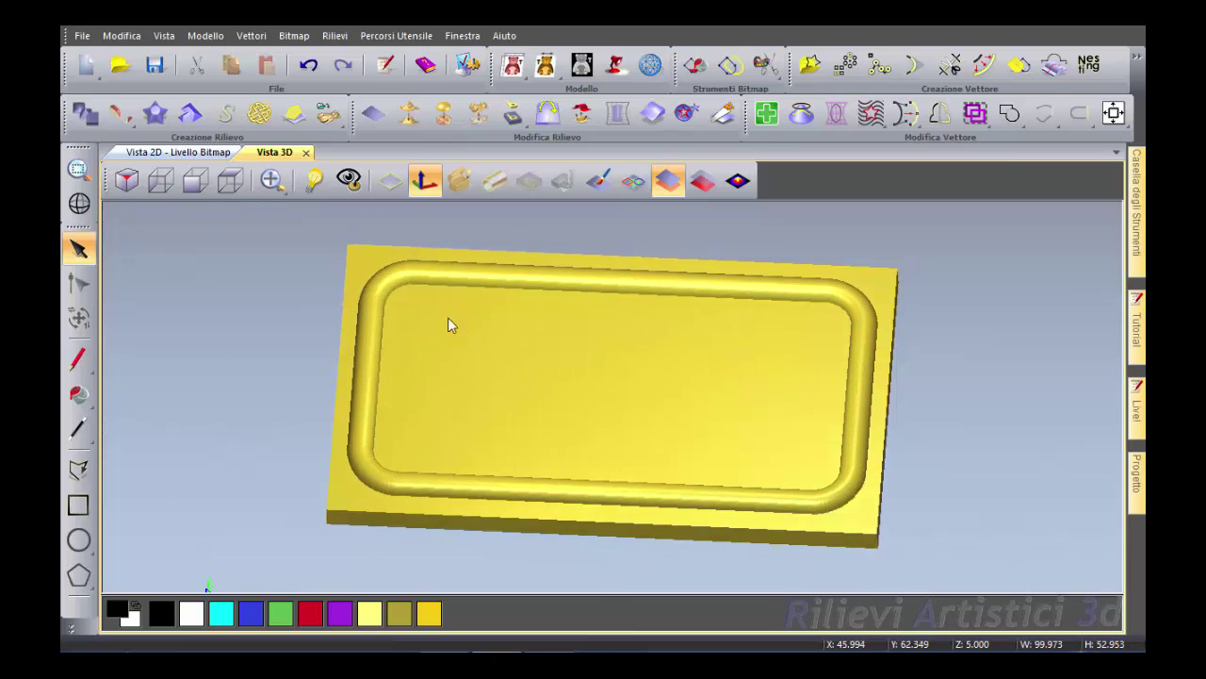
pyautogui.click(230, 181)
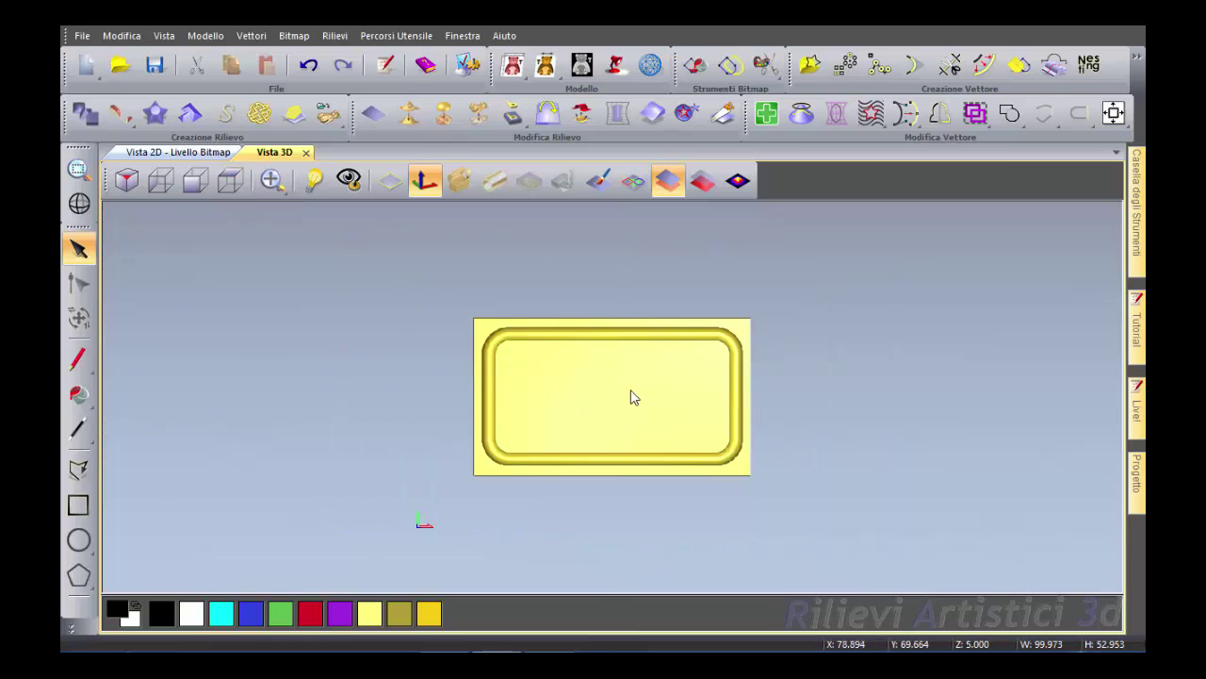
pyautogui.scroll(2, 634, 401)
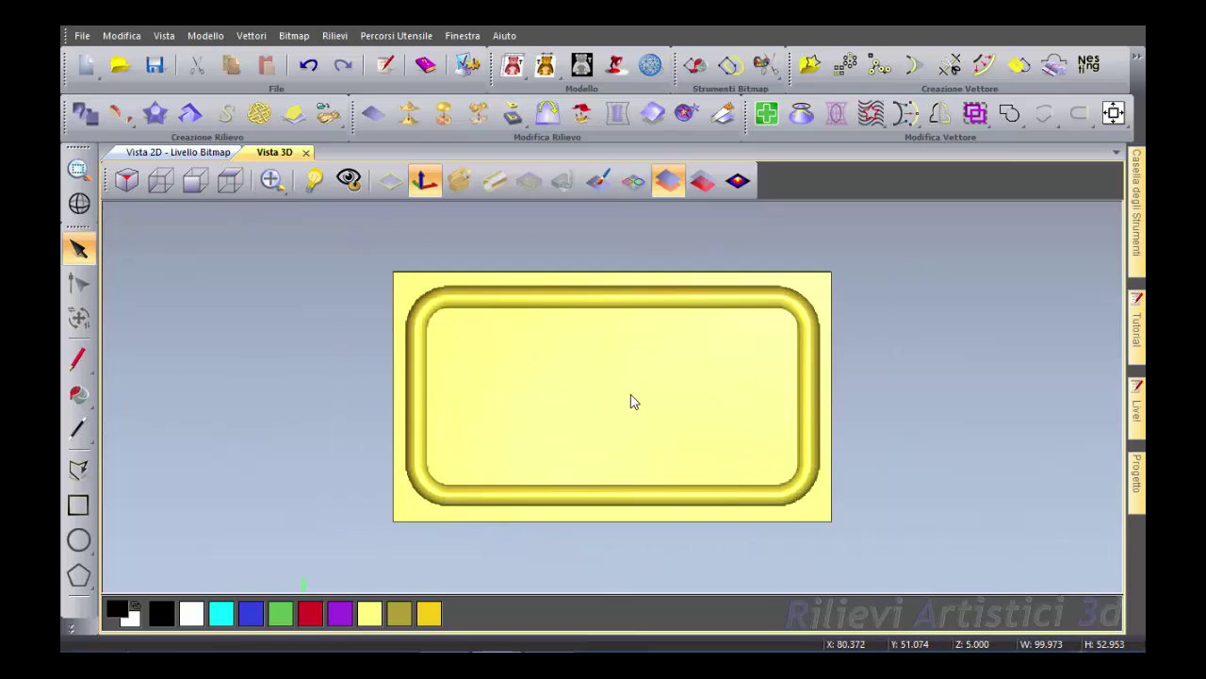
# Show the vectors again and select only the inner rounded rectangle.
pyautogui.click(632, 182)
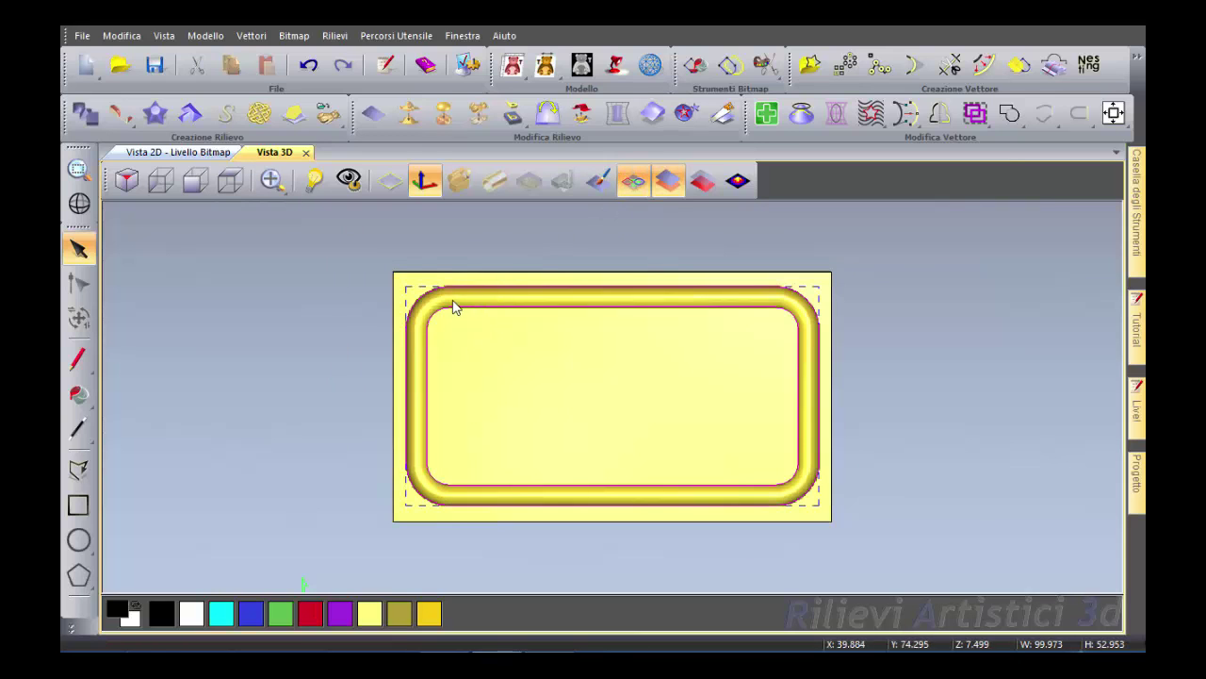
pyautogui.click(325, 292)
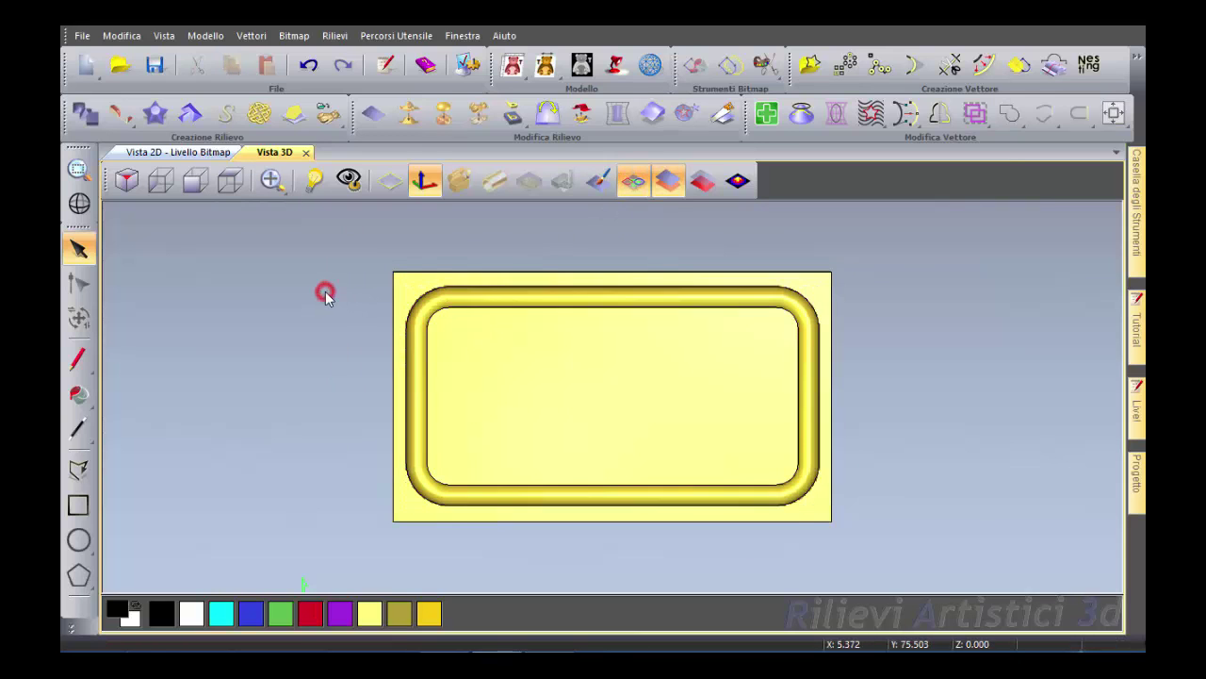
pyautogui.click(526, 316)
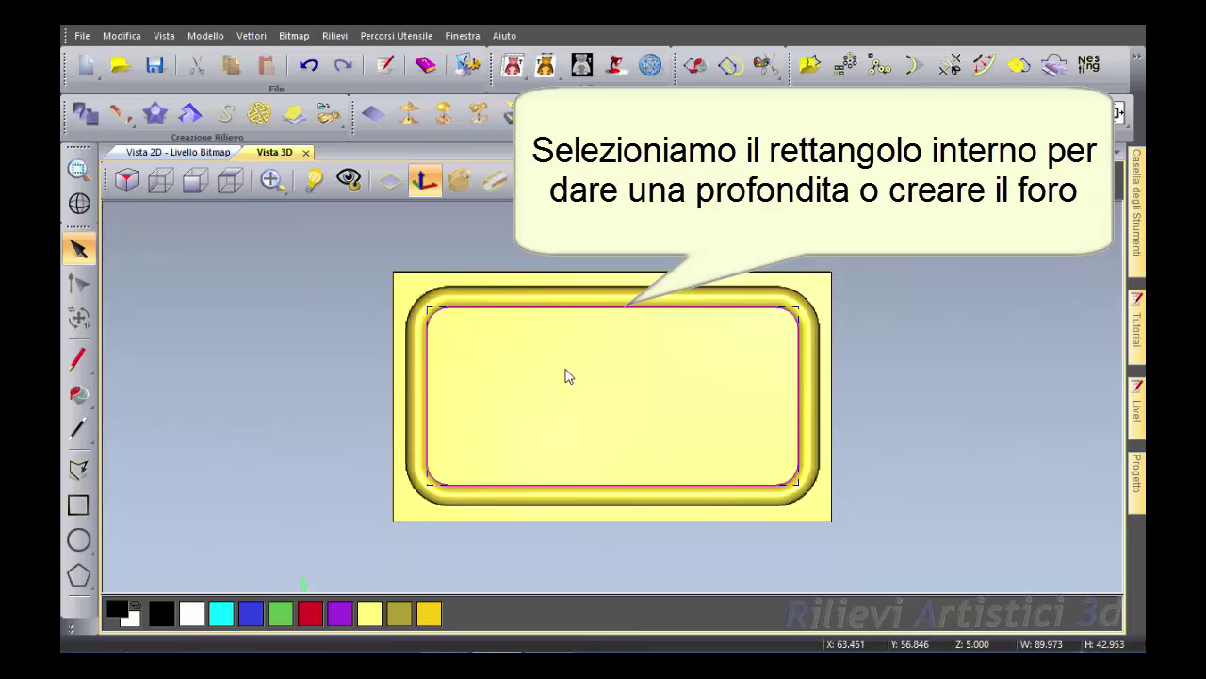
# Give the inner rounded rectangle a flat profile at zero height, emptying the slab's centre.
pyautogui.click(86, 116)
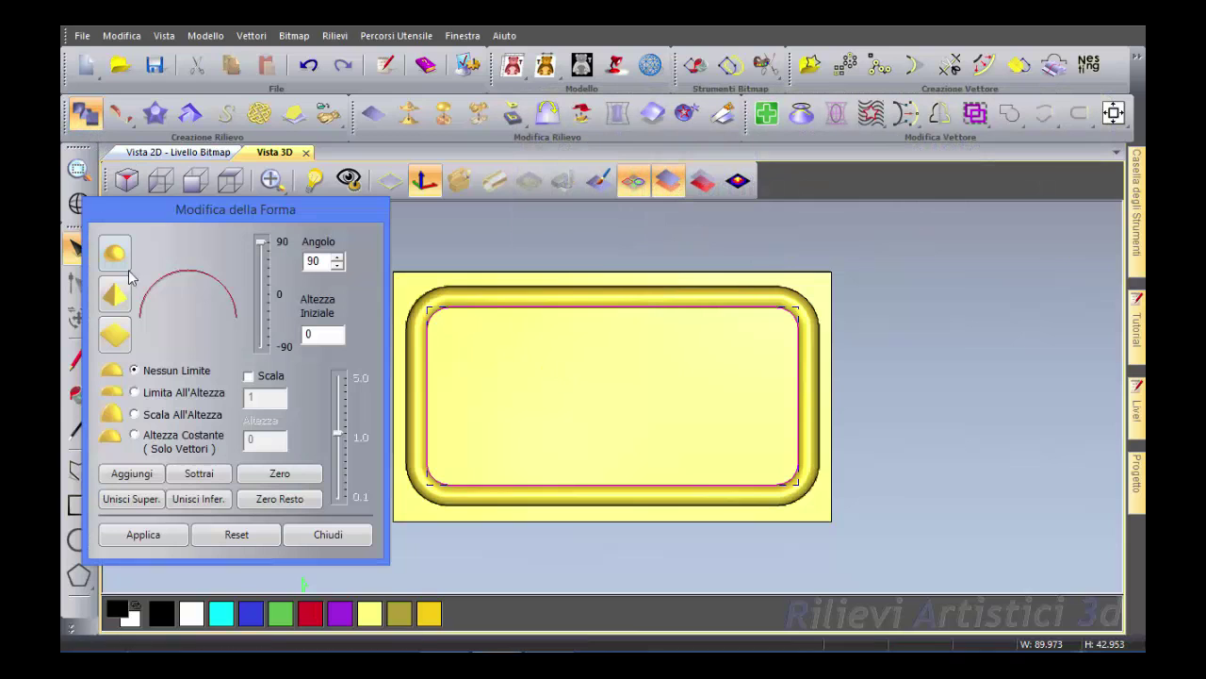
pyautogui.click(117, 345)
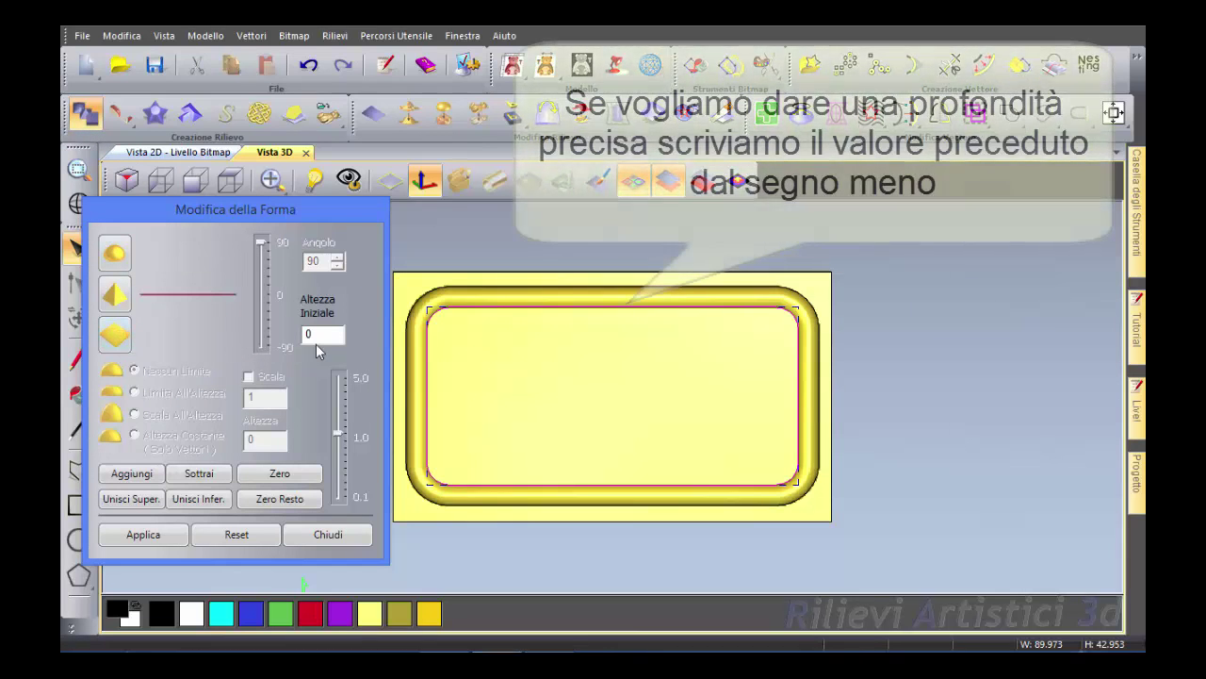
pyautogui.moveTo(303, 335); pyautogui.dragTo(317, 334)
pyautogui.write('-5')
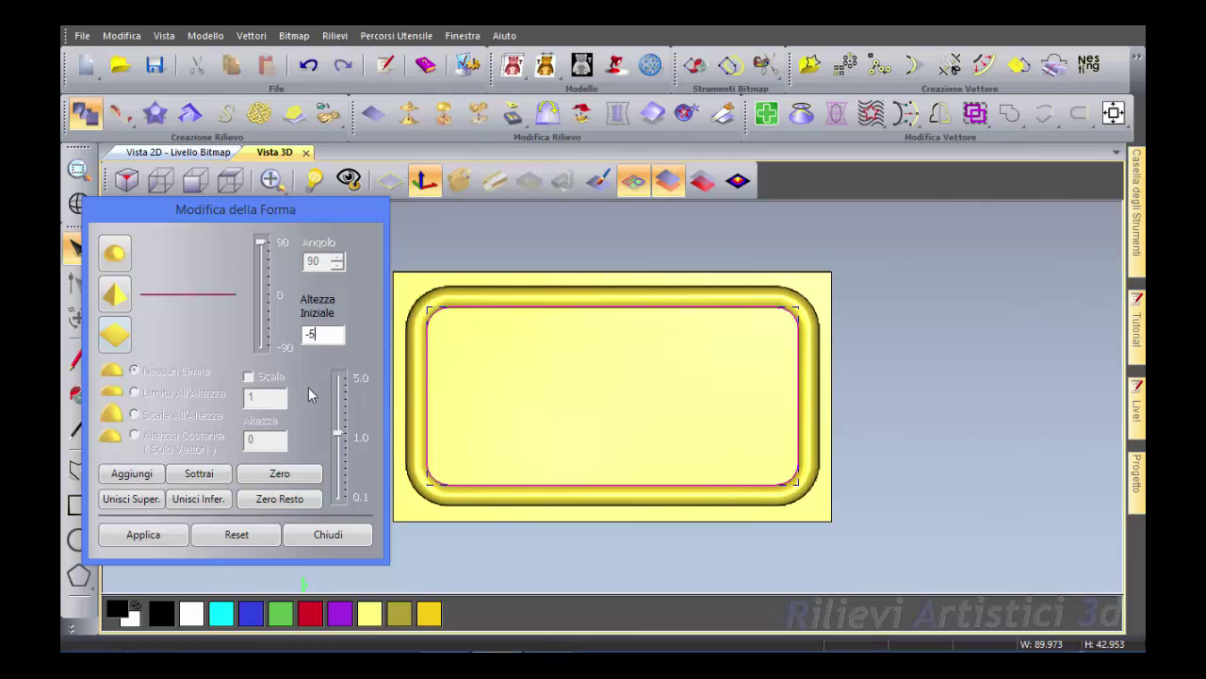
pyautogui.press('BackSpace')
pyautogui.press('BackSpace')
pyautogui.click(302, 480)
pyautogui.click(304, 480)
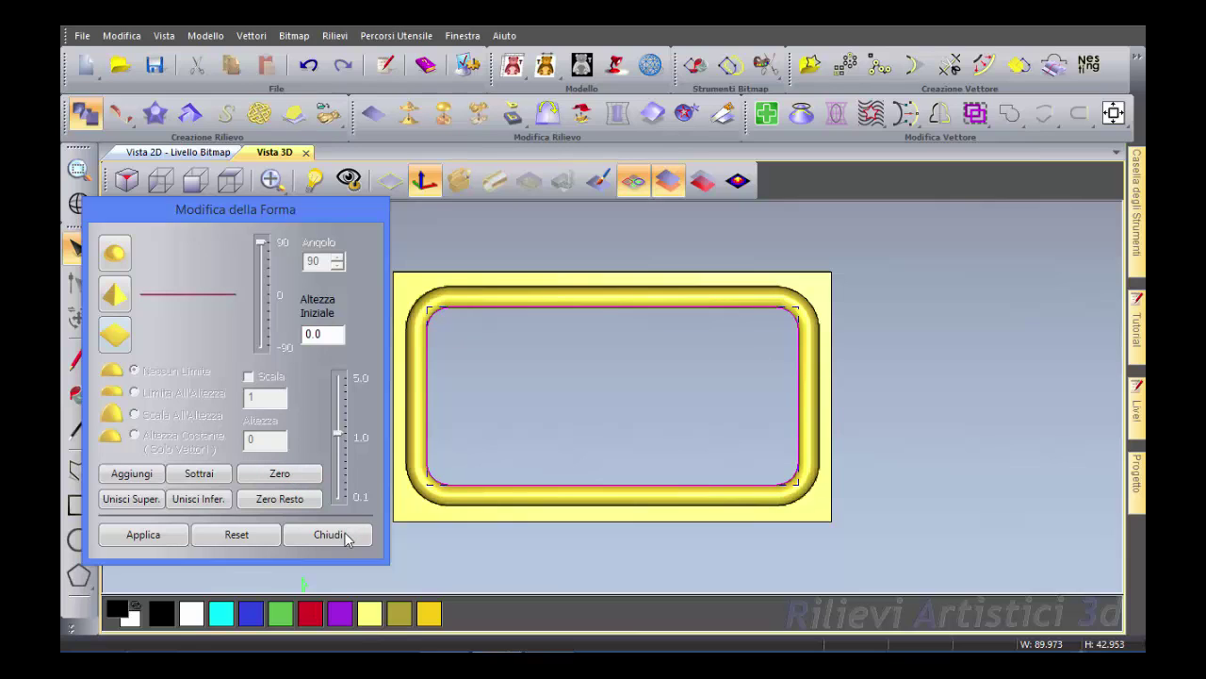
pyautogui.click(345, 534)
# Orbit the finished border relief in perspective with vectors hidden, then return to the top view with vectors shown.
pyautogui.click(345, 535)
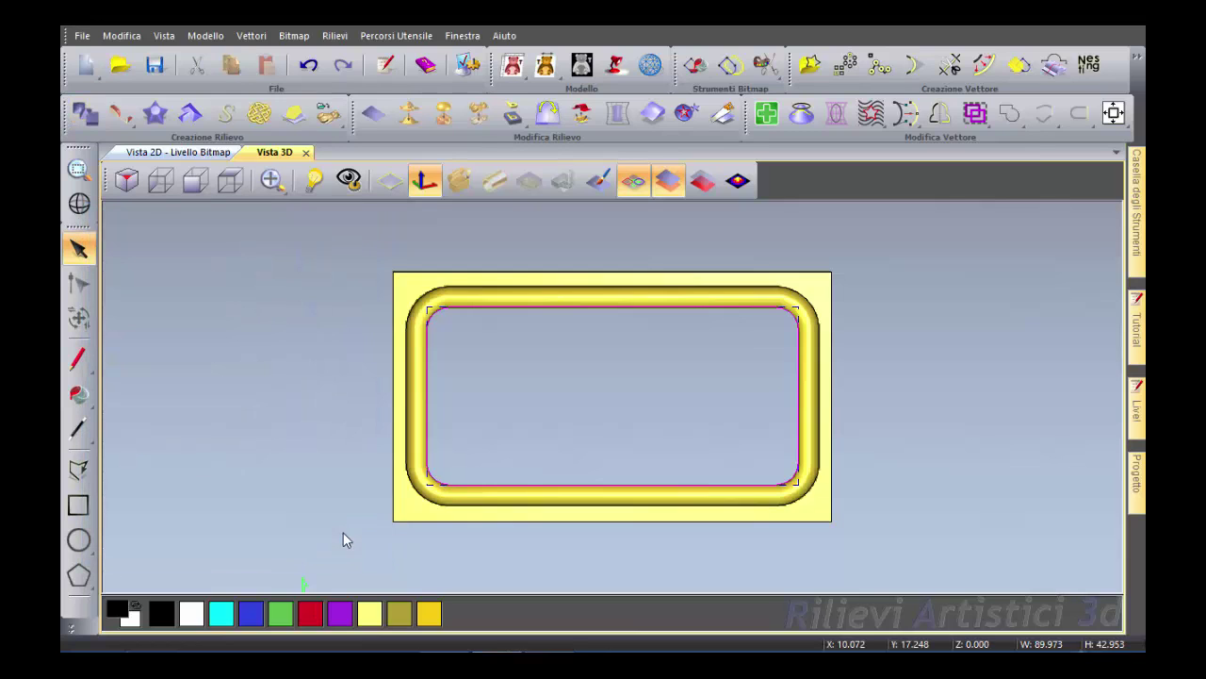
pyautogui.click(325, 366)
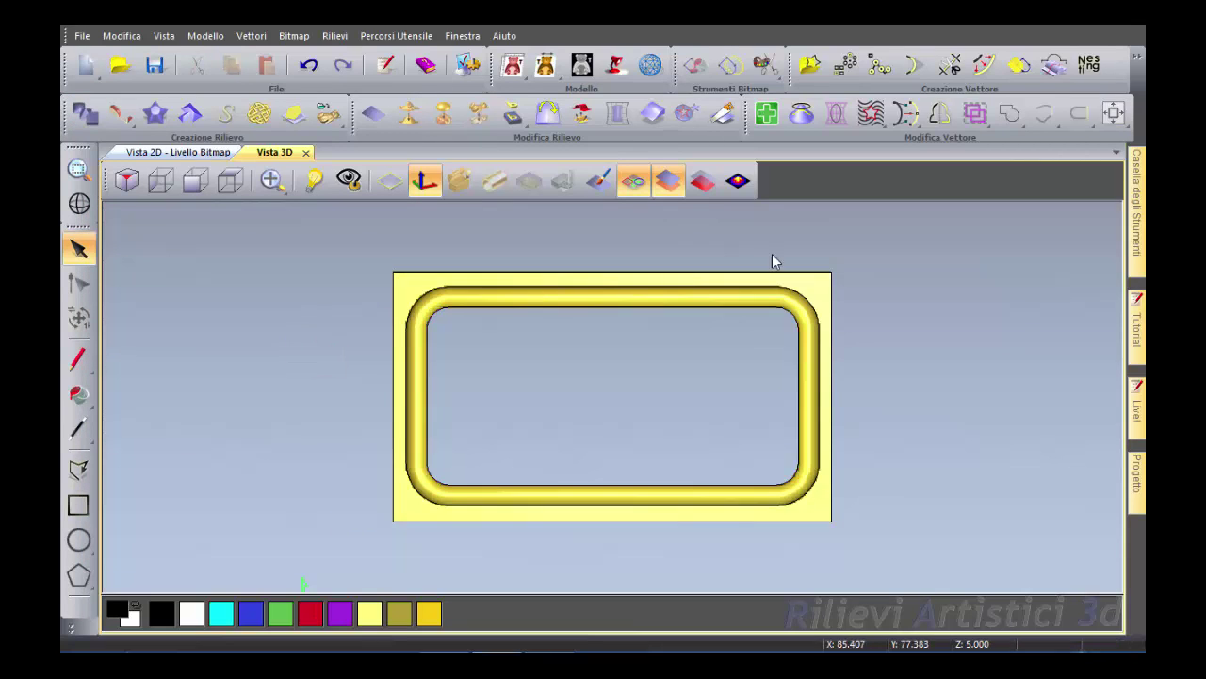
pyautogui.click(633, 180)
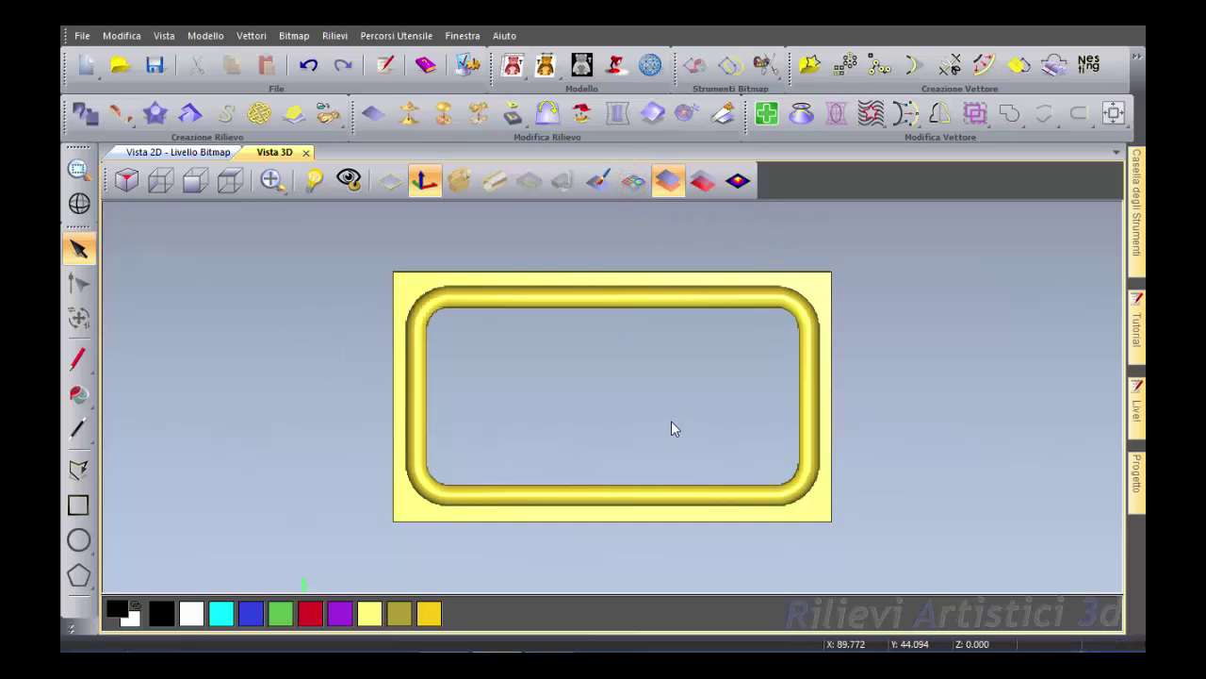
pyautogui.moveTo(671, 420)
pyautogui.mouseDown()
pyautogui.moveTo(563, 356)
pyautogui.moveTo(595, 285)
pyautogui.moveTo(733, 337)
pyautogui.moveTo(710, 359)
pyautogui.moveTo(547, 385)
pyautogui.moveTo(663, 401)
pyautogui.mouseUp()
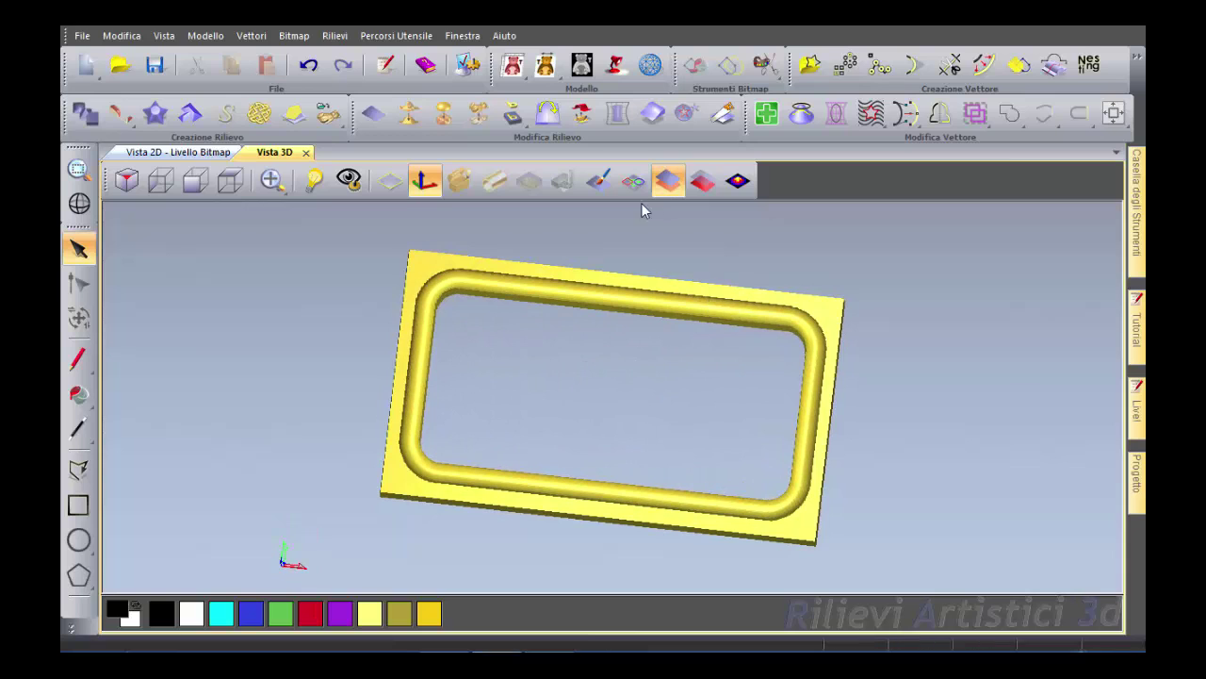
pyautogui.click(229, 180)
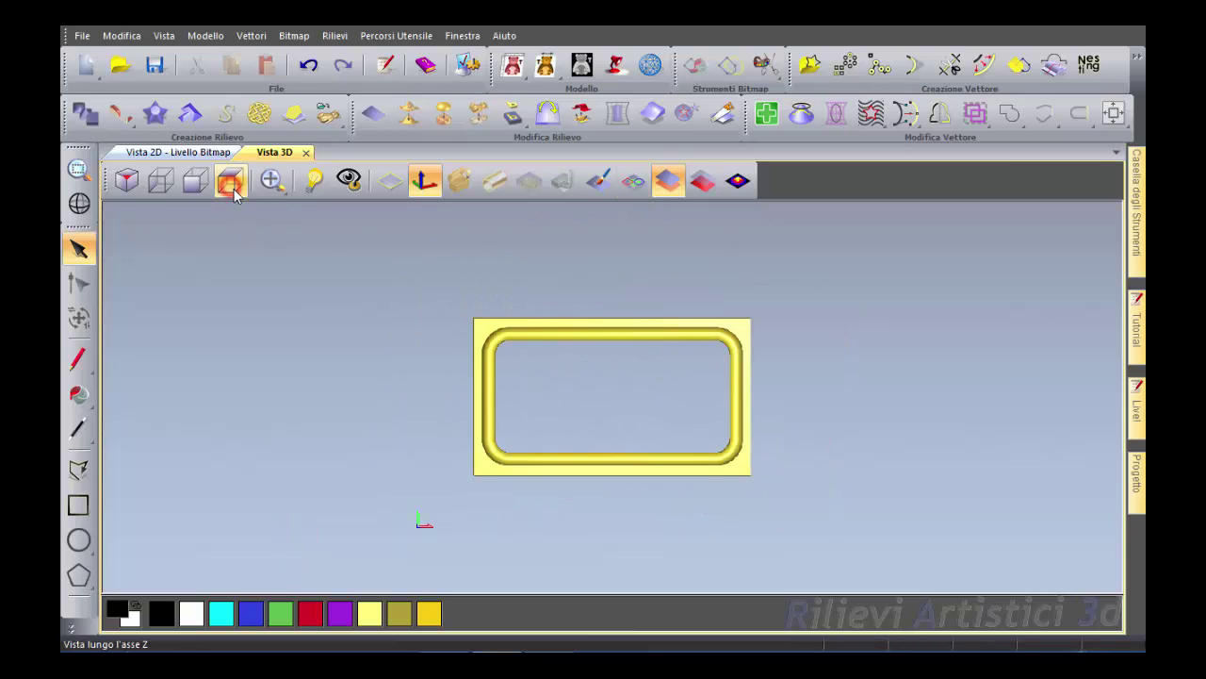
pyautogui.scroll(2, 580, 379)
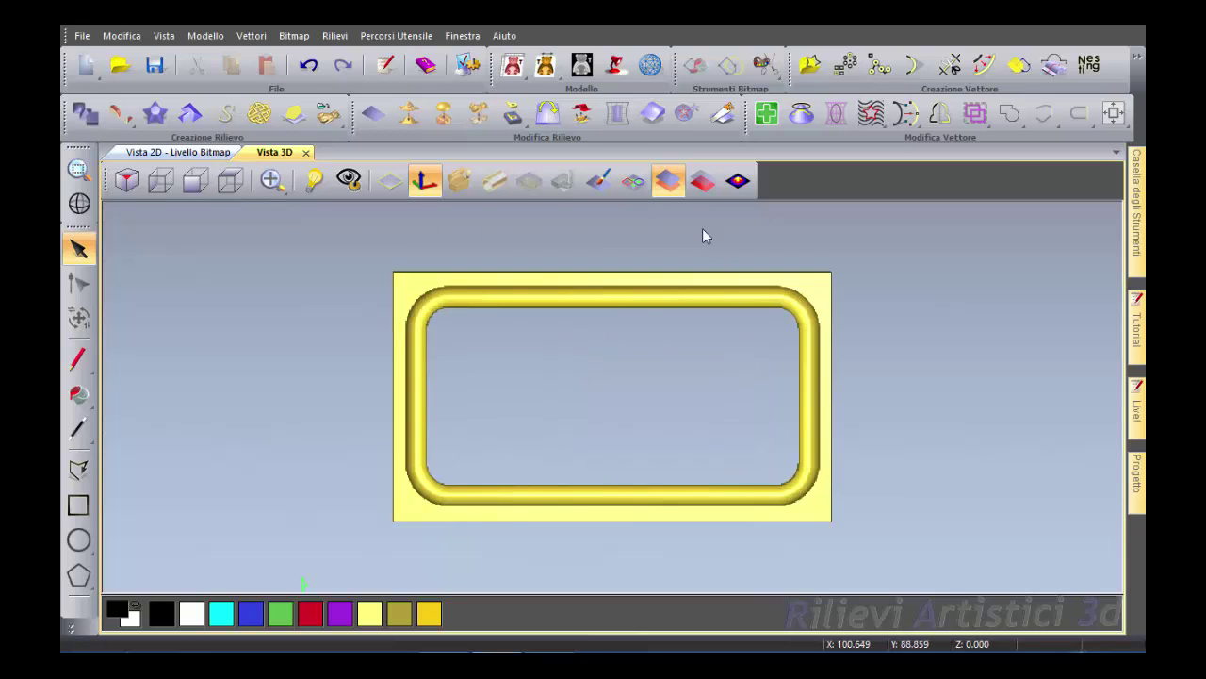
pyautogui.click(633, 181)
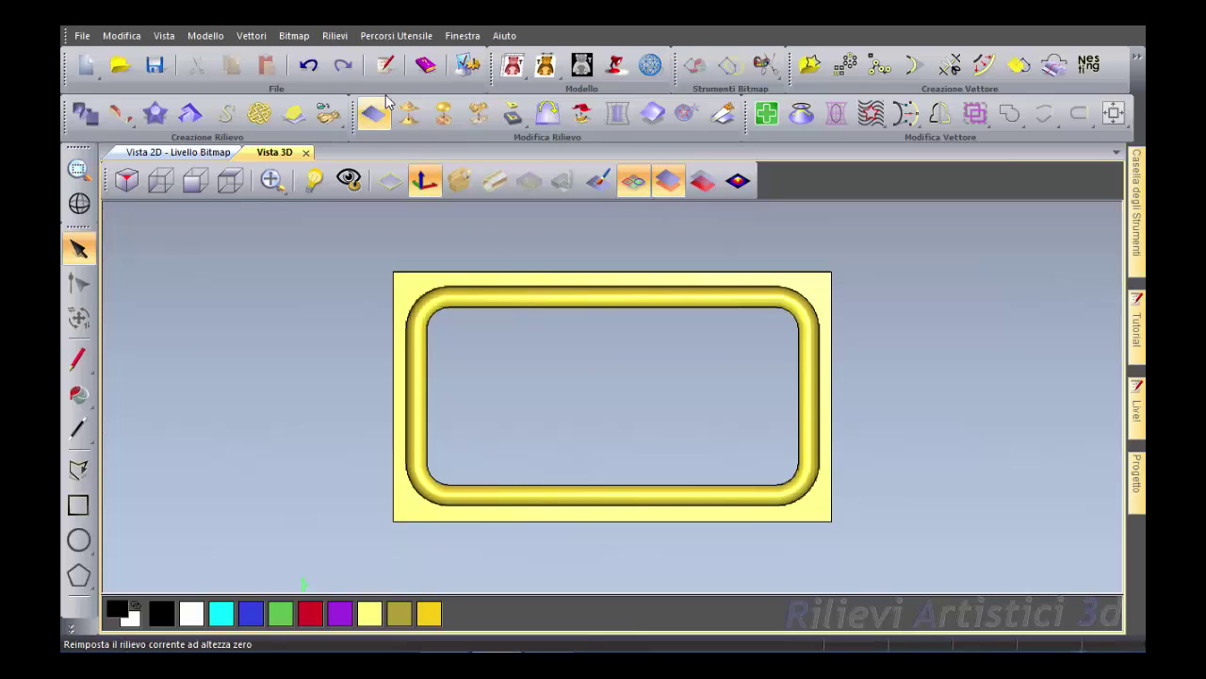
# Start a Lavorazione Rilievo toolpath with its machining area set to the selected rectangle vector (Vettori Selezionati).
pyautogui.click(417, 42)
pyautogui.moveTo(439, 118)
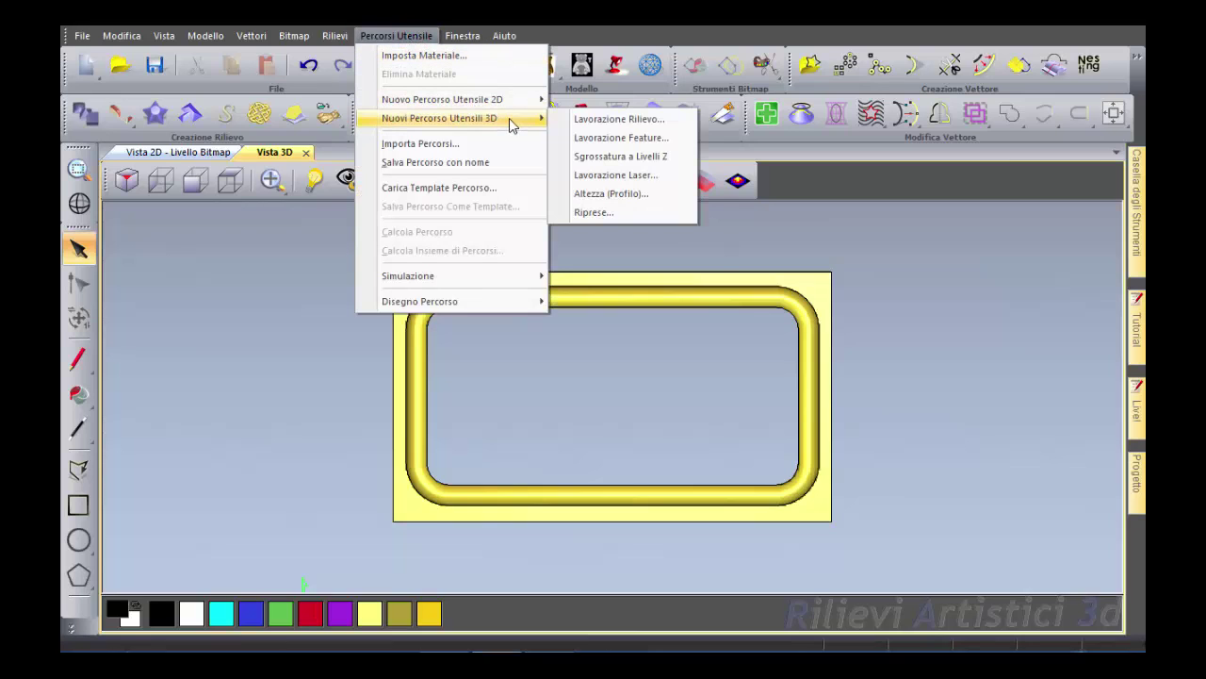
pyautogui.click(566, 122)
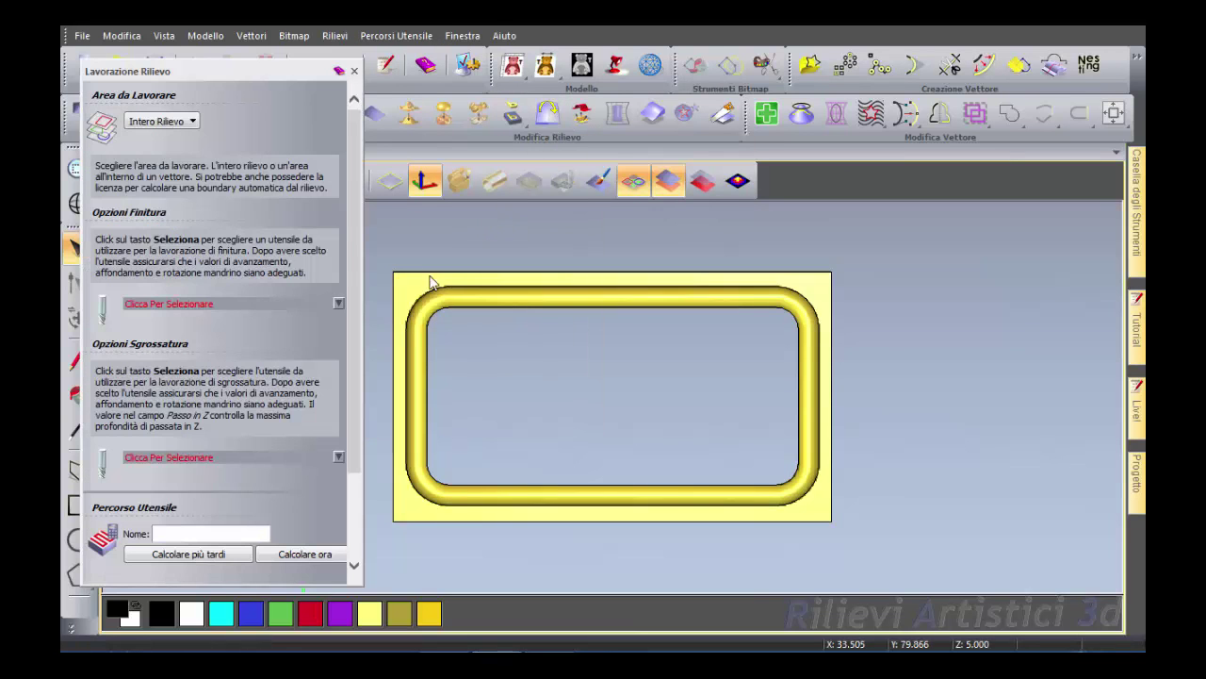
pyautogui.click(460, 274)
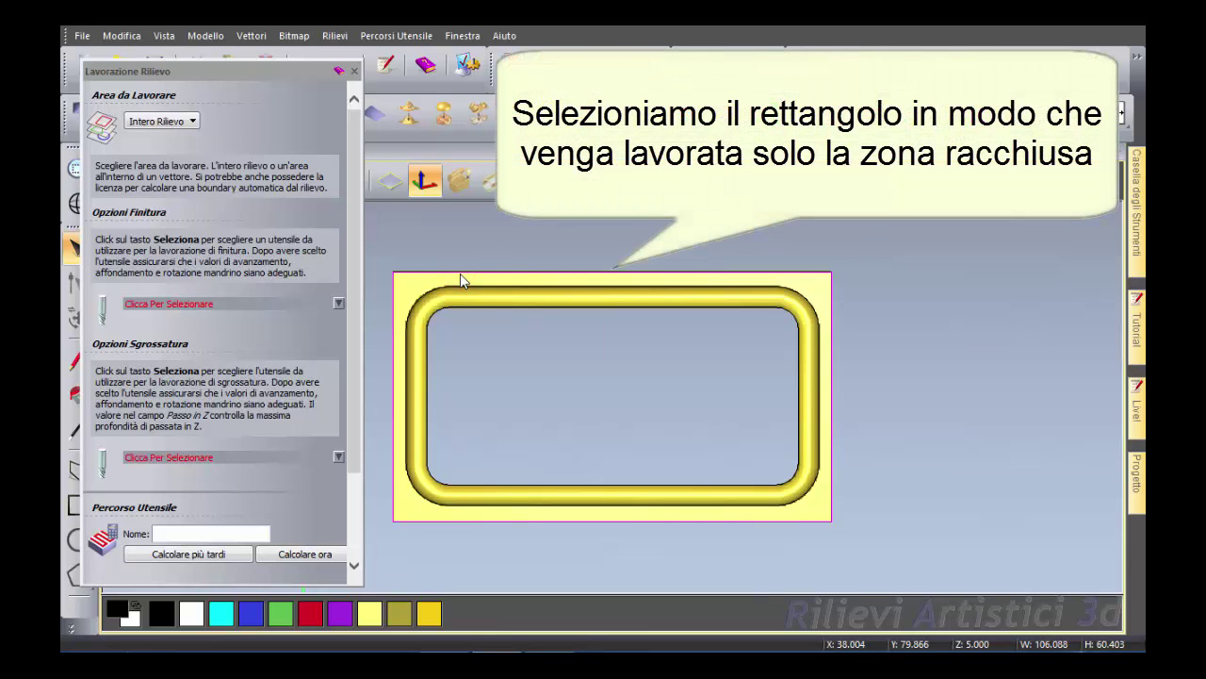
pyautogui.click(193, 121)
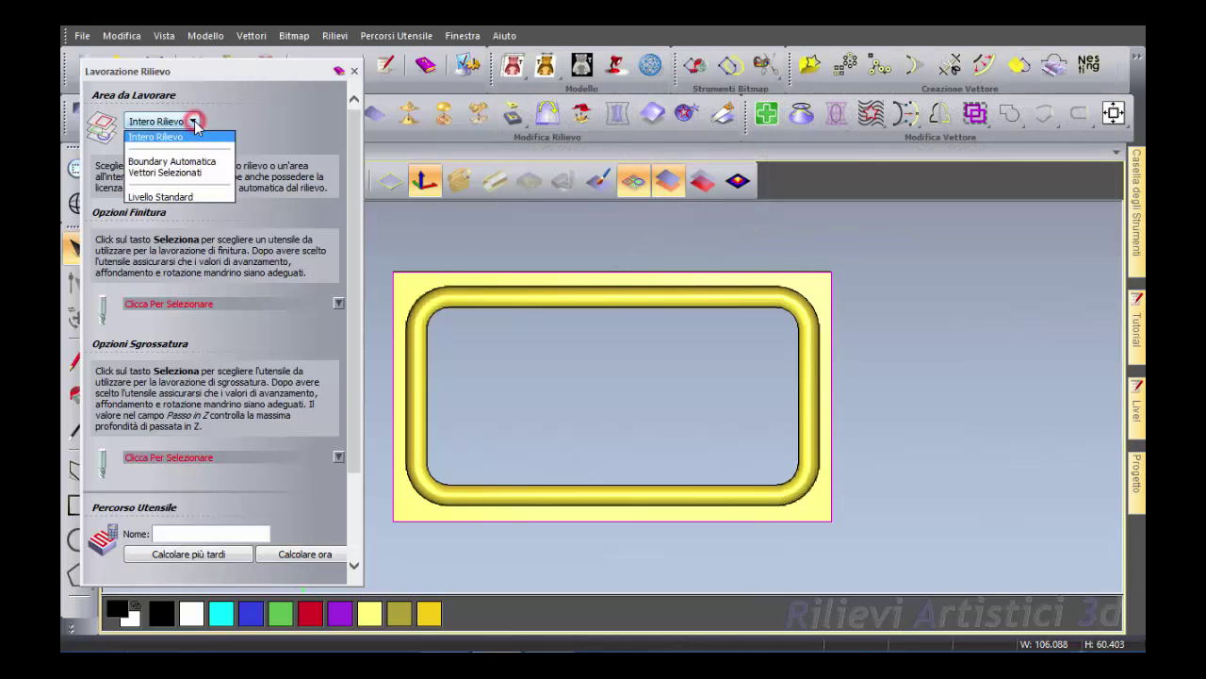
pyautogui.click(218, 177)
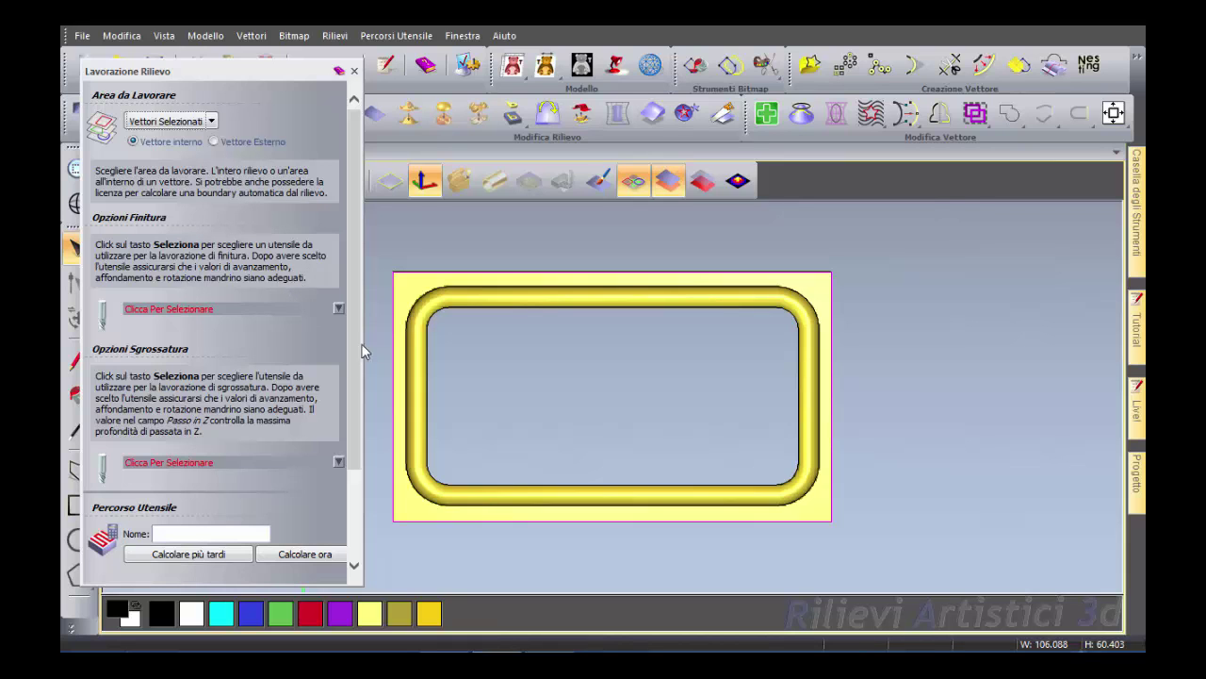
pyautogui.moveTo(352, 346); pyautogui.dragTo(362, 430)
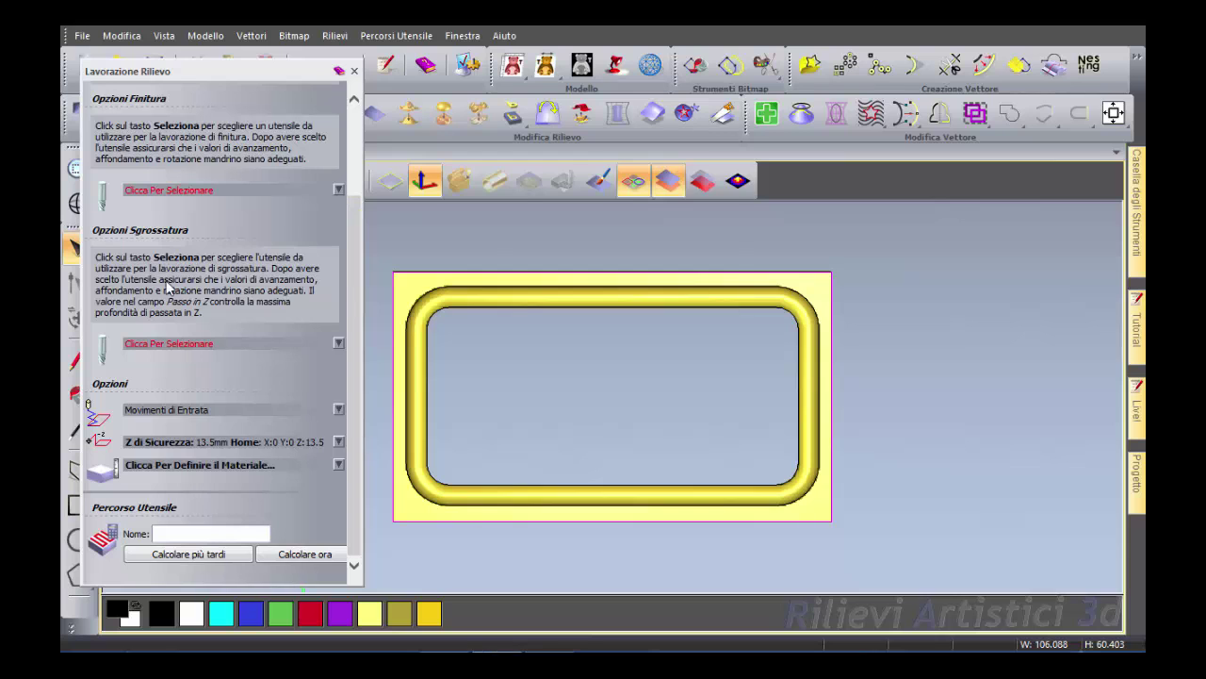
# Choose End Mill 3 mm from the tool database as the roughing tool.
pyautogui.click(338, 343)
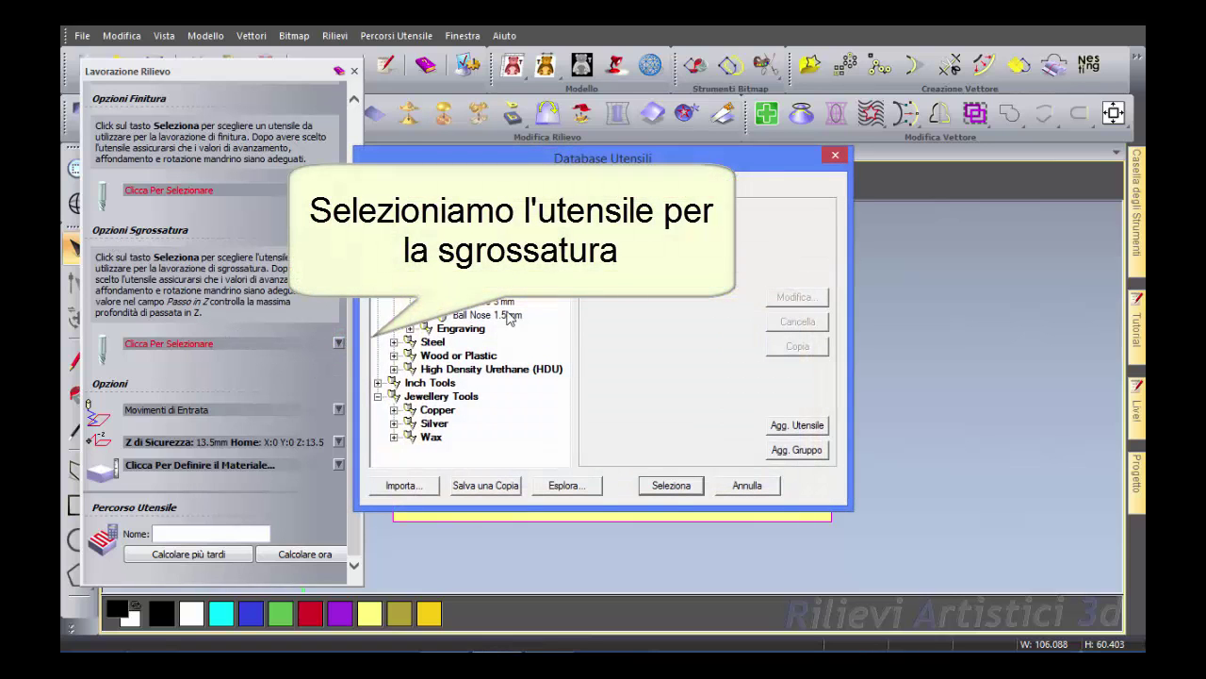
pyautogui.click(410, 260)
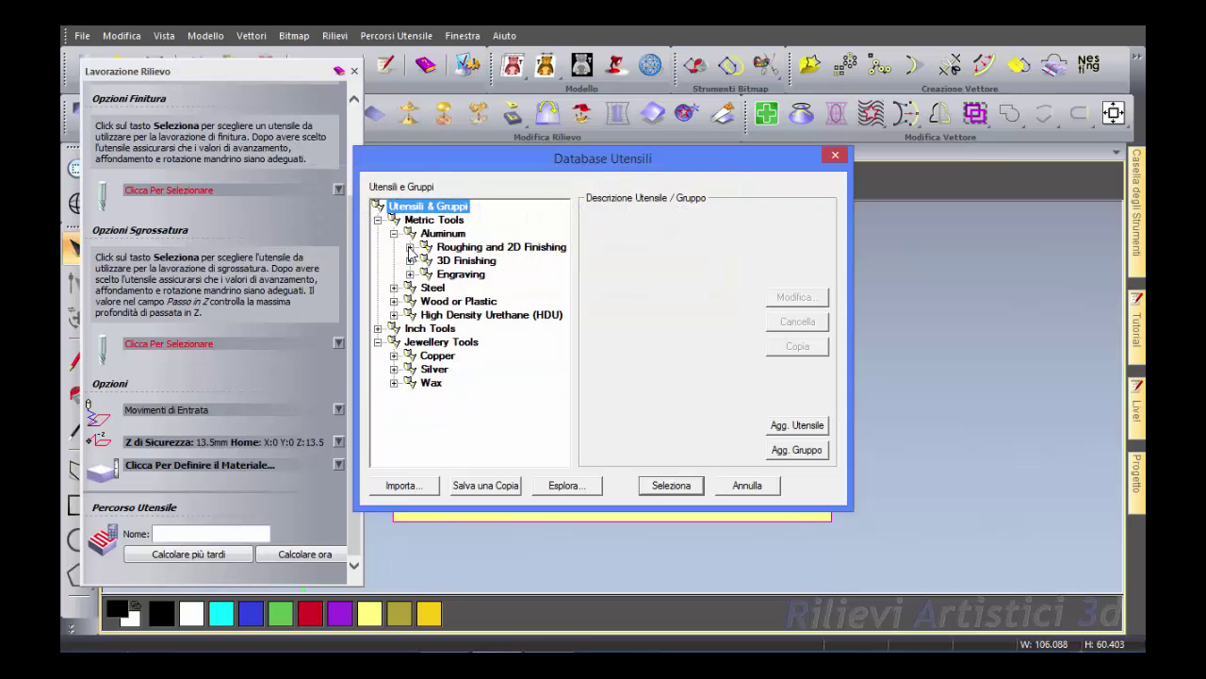
pyautogui.click(410, 247)
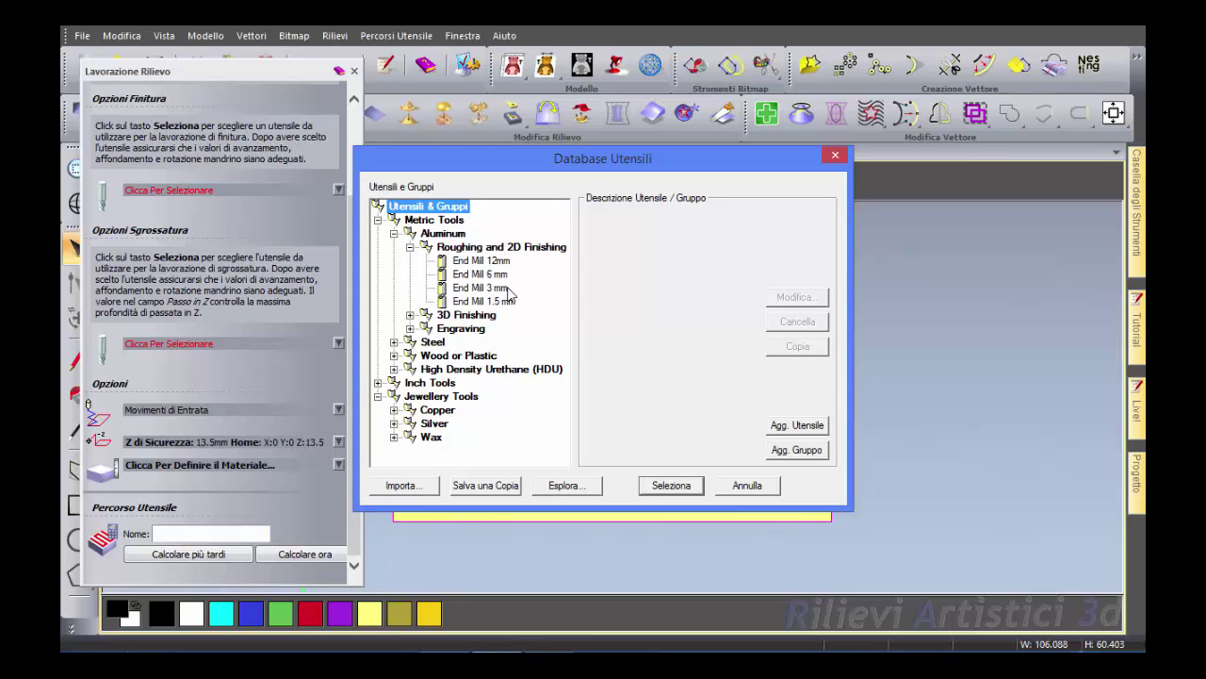
pyautogui.click(480, 287)
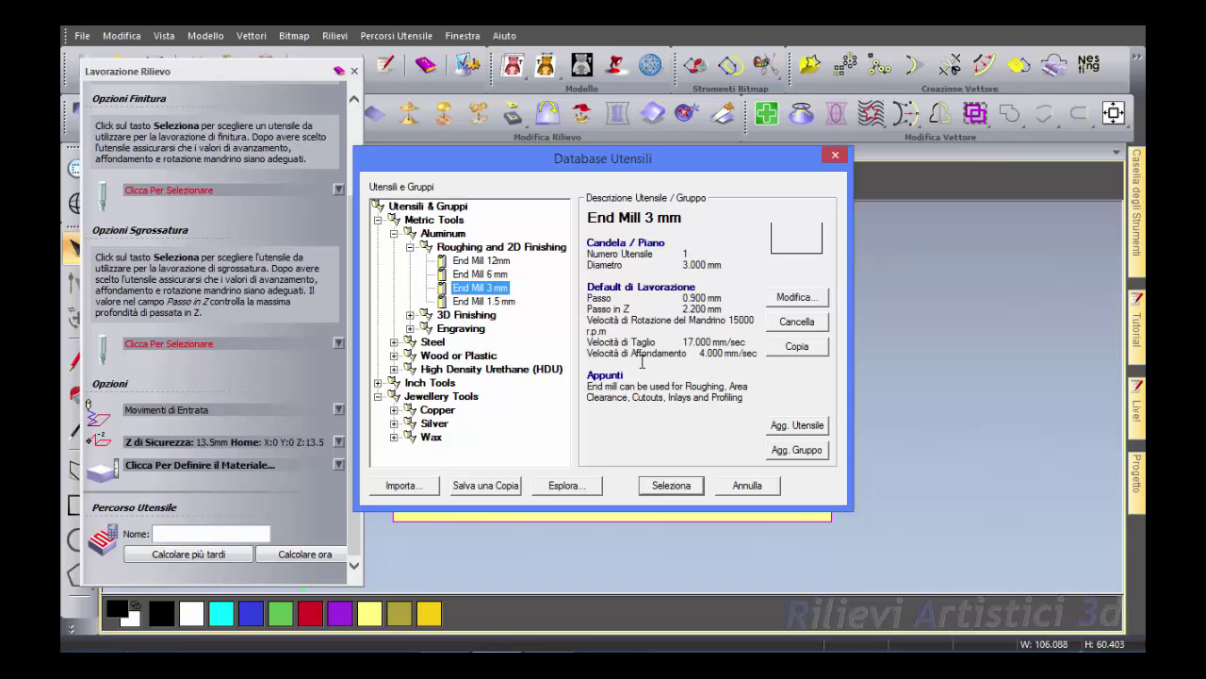
pyautogui.click(688, 486)
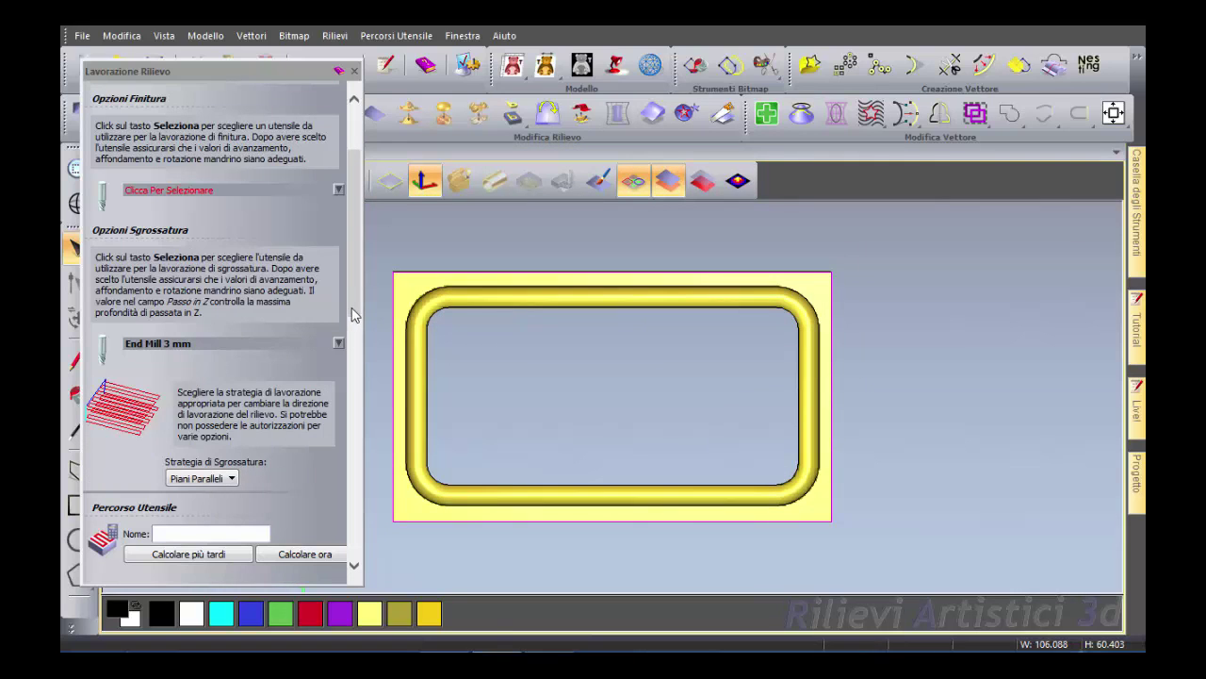
# Choose Ball Nose 1.5 mm from the 3D Finishing tools as the finishing tool.
pyautogui.moveTo(351, 311)
pyautogui.mouseDown()
pyautogui.moveTo(361, 435)
pyautogui.moveTo(356, 284)
pyautogui.mouseUp()
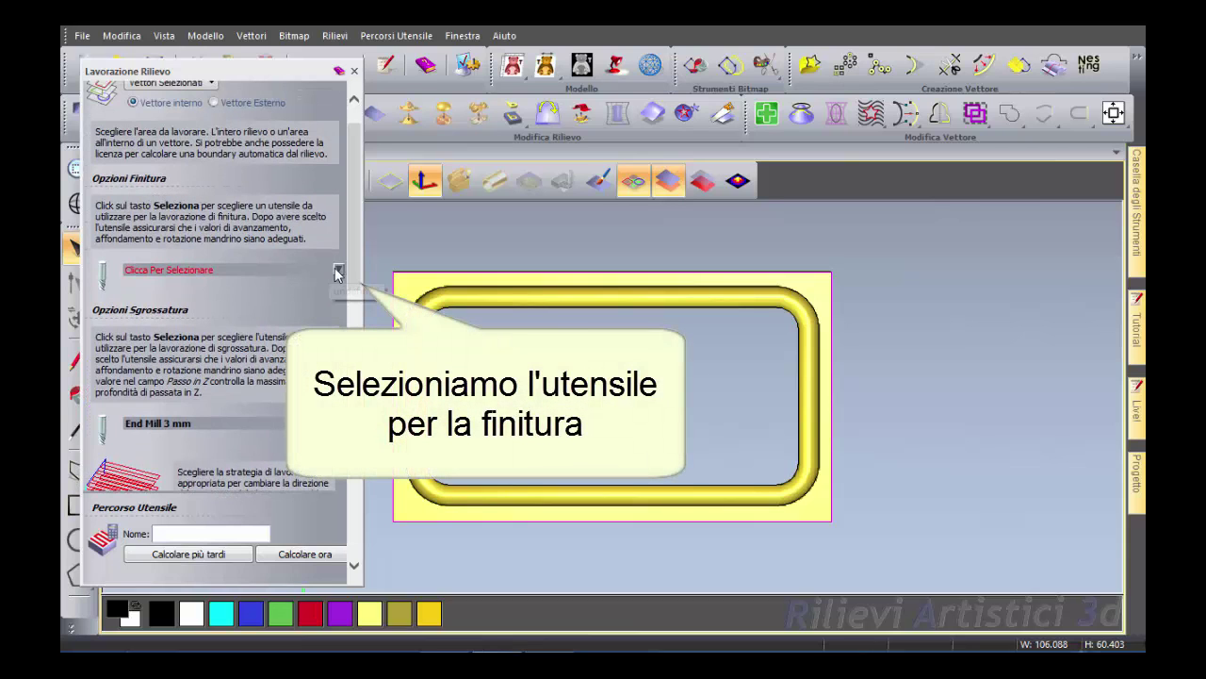
pyautogui.click(338, 270)
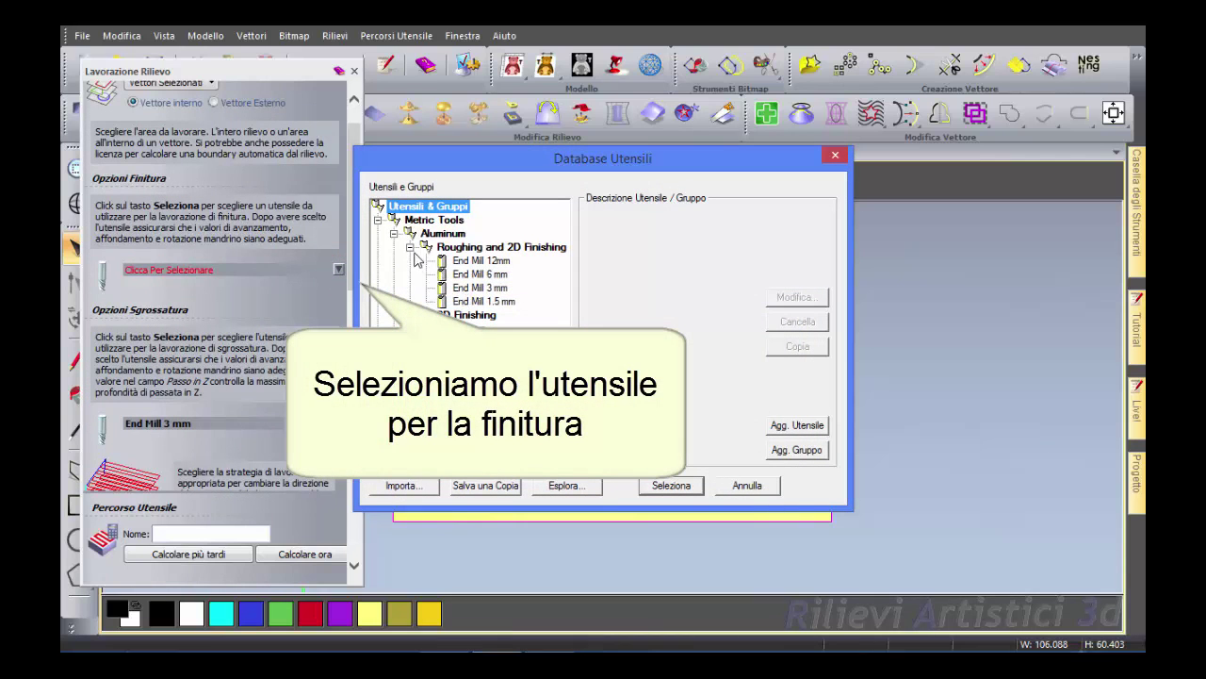
pyautogui.click(410, 247)
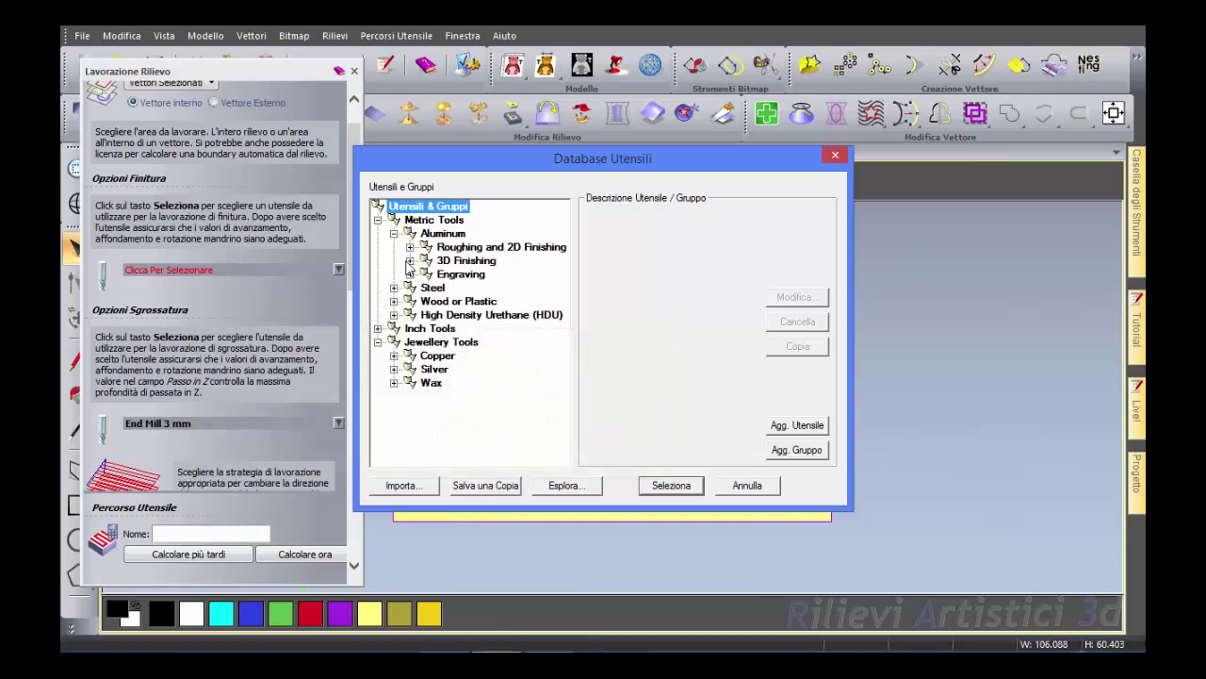
pyautogui.click(409, 261)
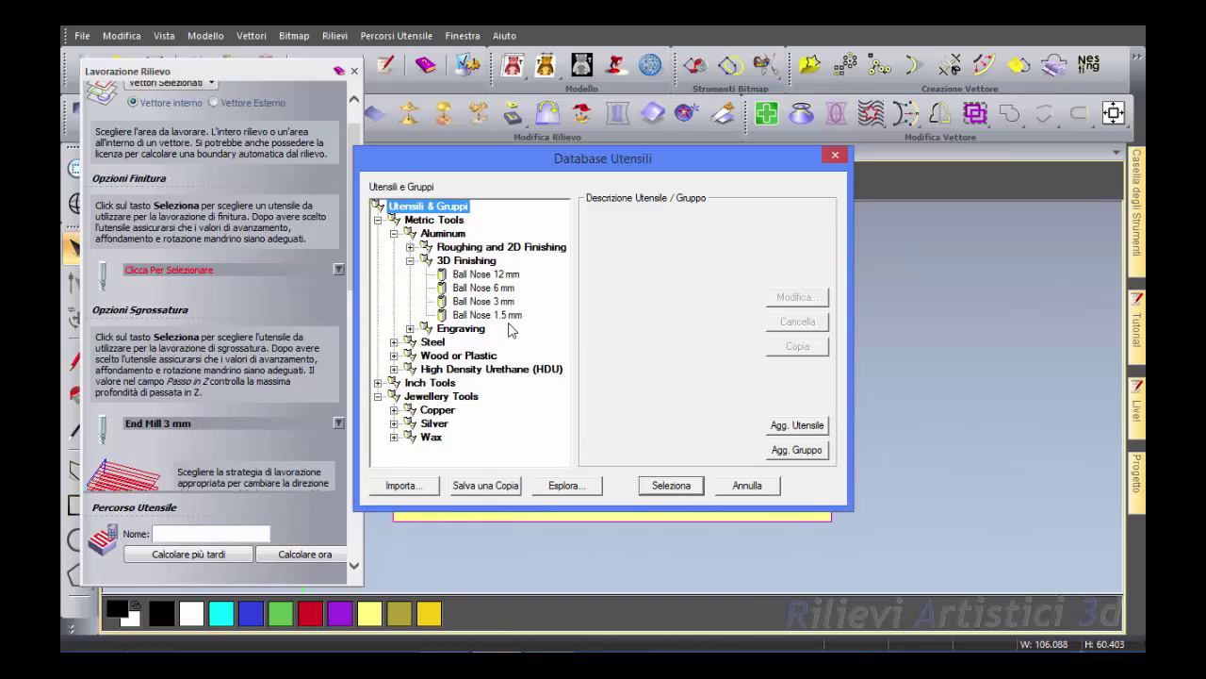
pyautogui.click(445, 316)
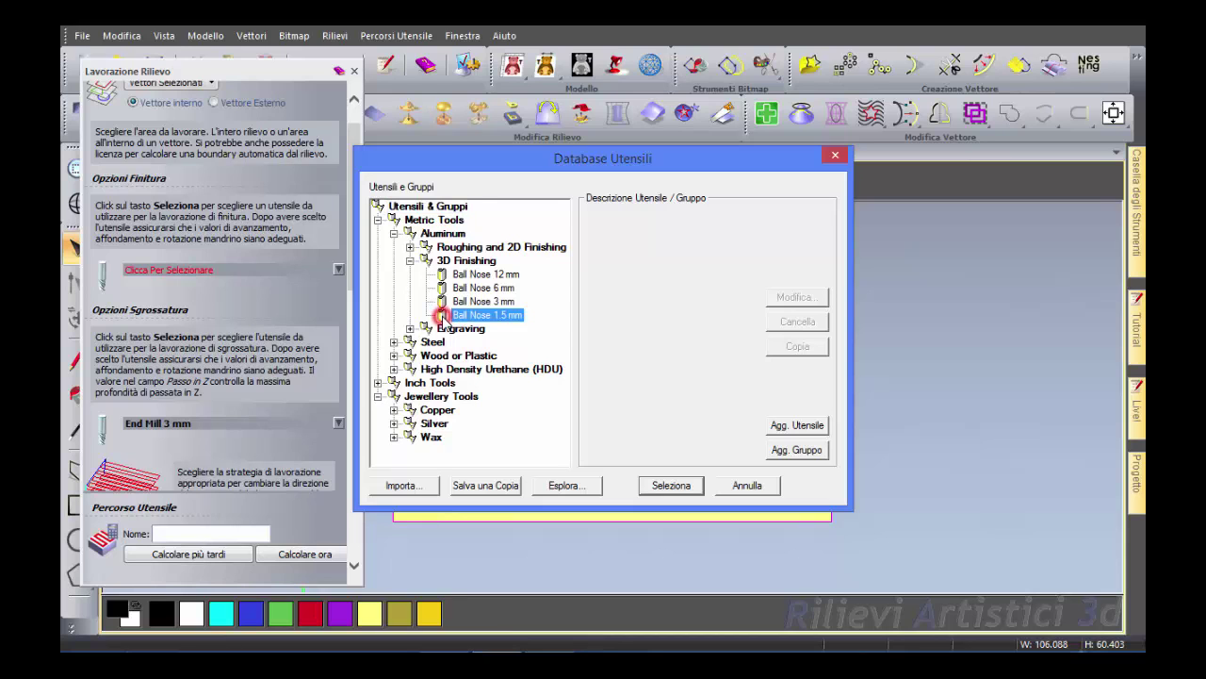
pyautogui.click(671, 486)
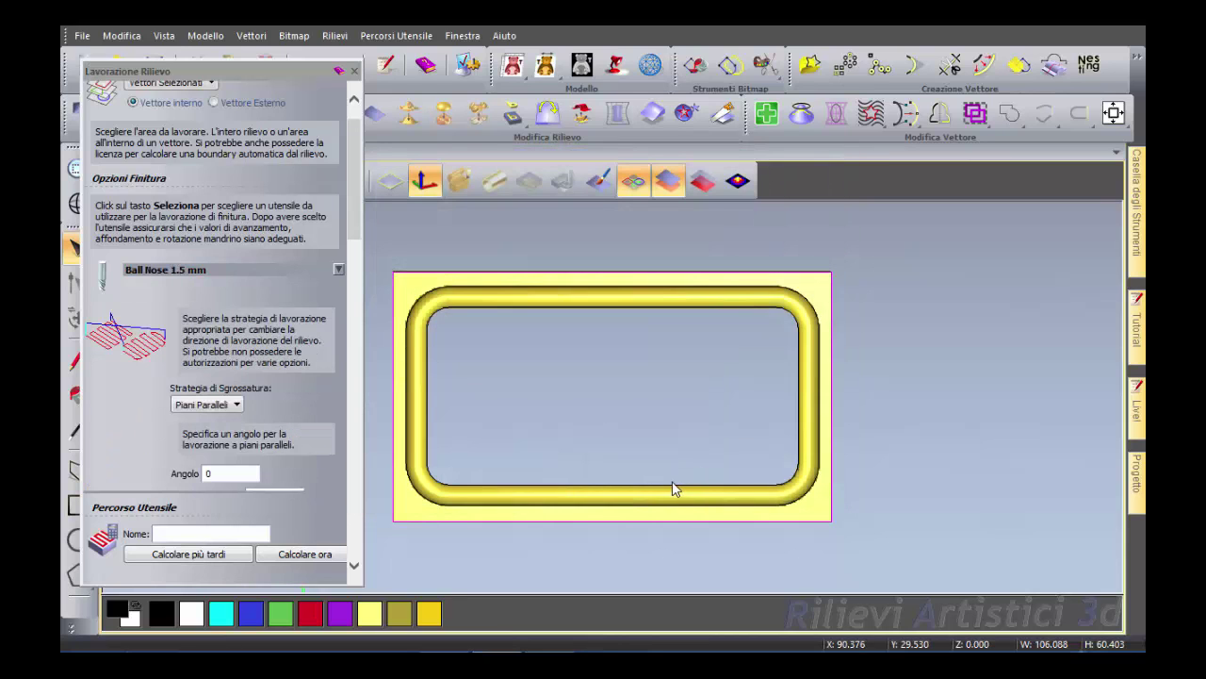
# Enter 0.5 in the Sovrametallo field of the Lavorazione Rilievo panel.
pyautogui.moveTo(353, 228); pyautogui.dragTo(364, 342)
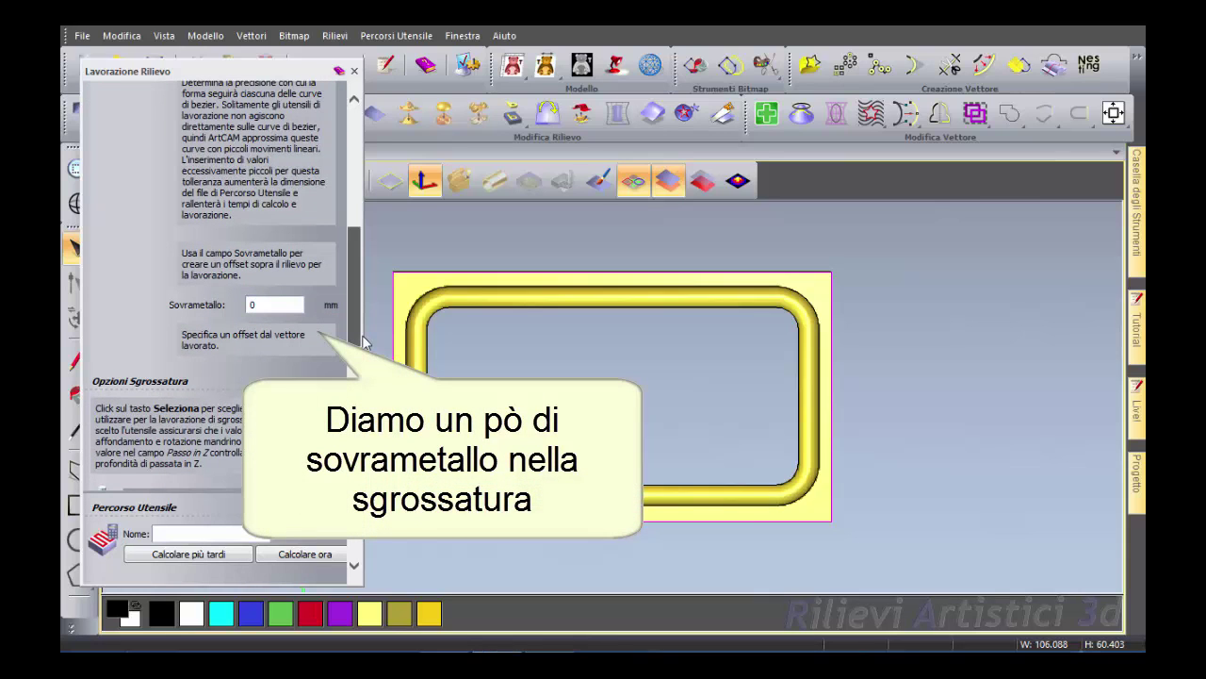
pyautogui.click(267, 304)
pyautogui.write('.5')
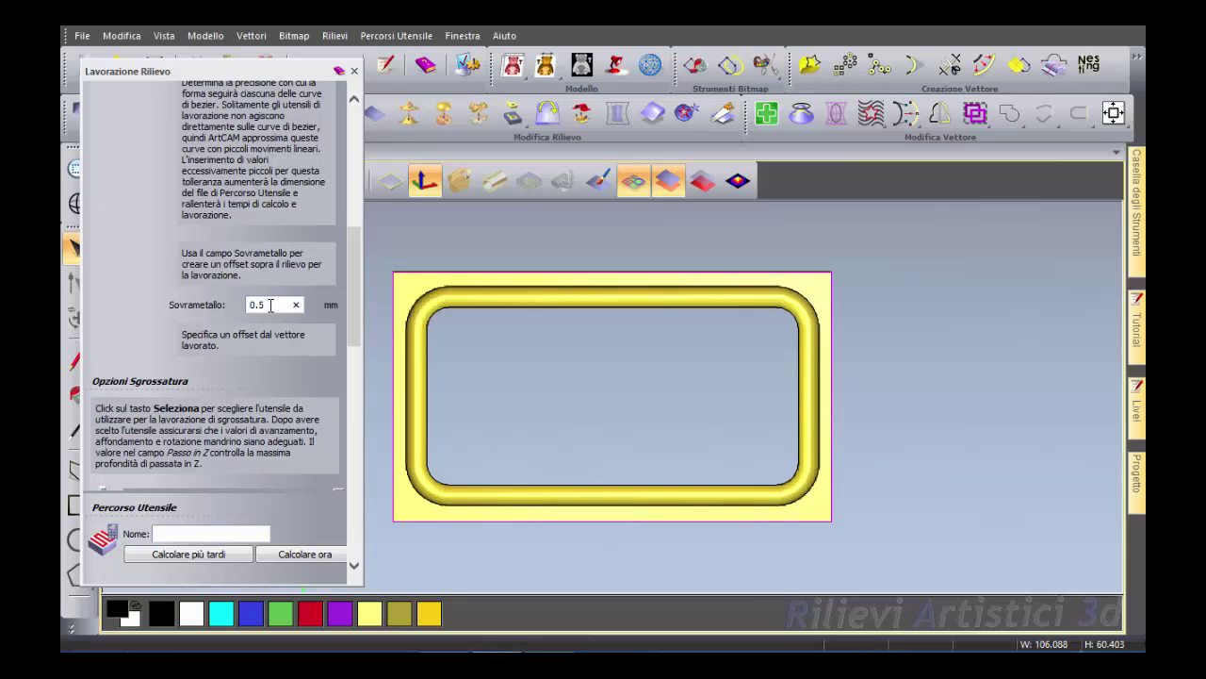
pyautogui.moveTo(356, 343)
pyautogui.mouseDown()
pyautogui.moveTo(355, 481)
pyautogui.moveTo(373, 546)
pyautogui.mouseUp()
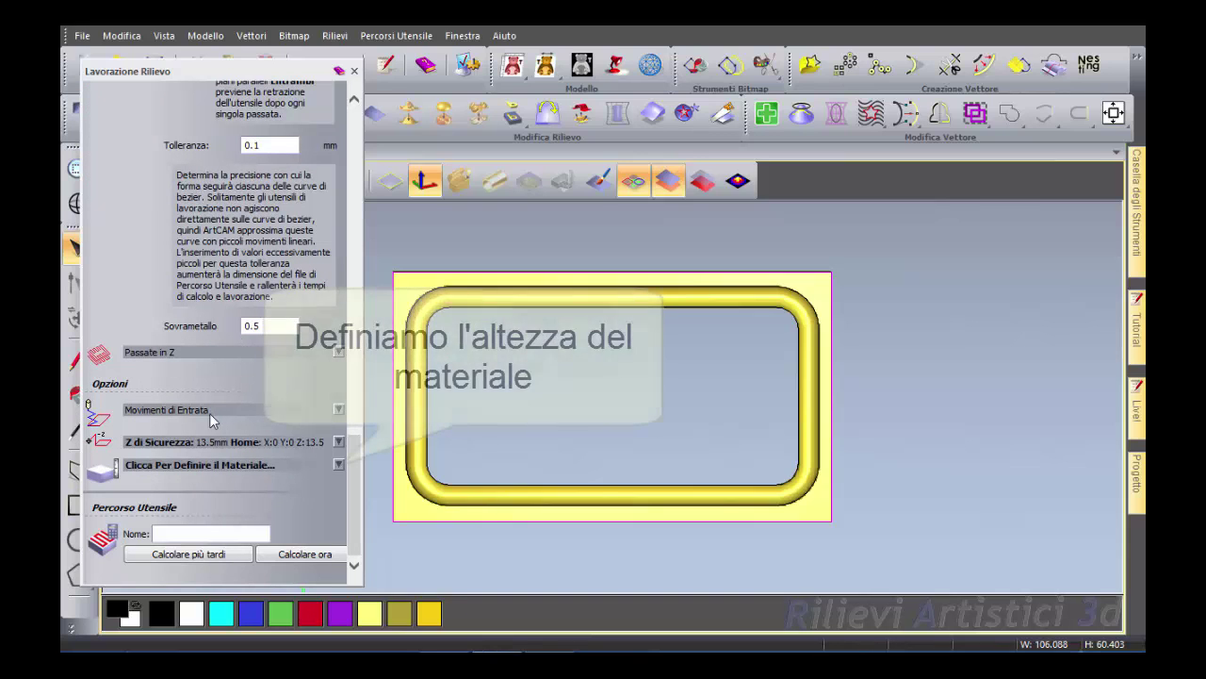
# Set Spessore Materiale to 8 mm with the model shifted slightly lower, then view the block from above.
pyautogui.click(341, 465)
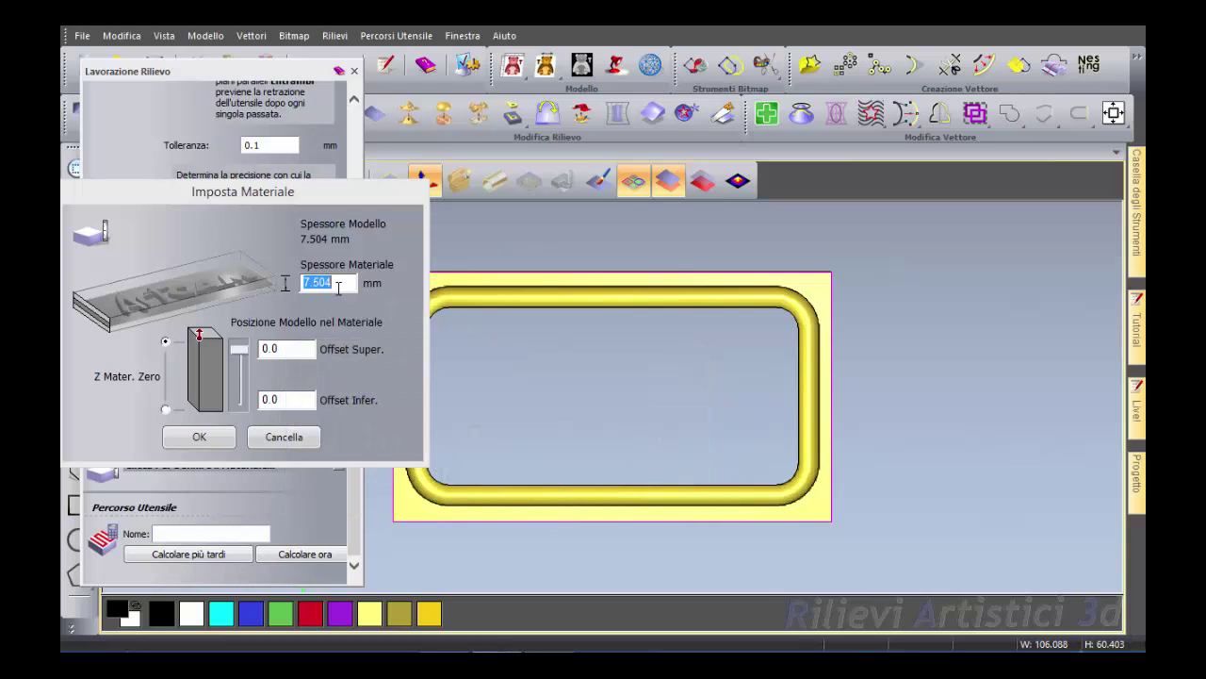
pyautogui.write('8')
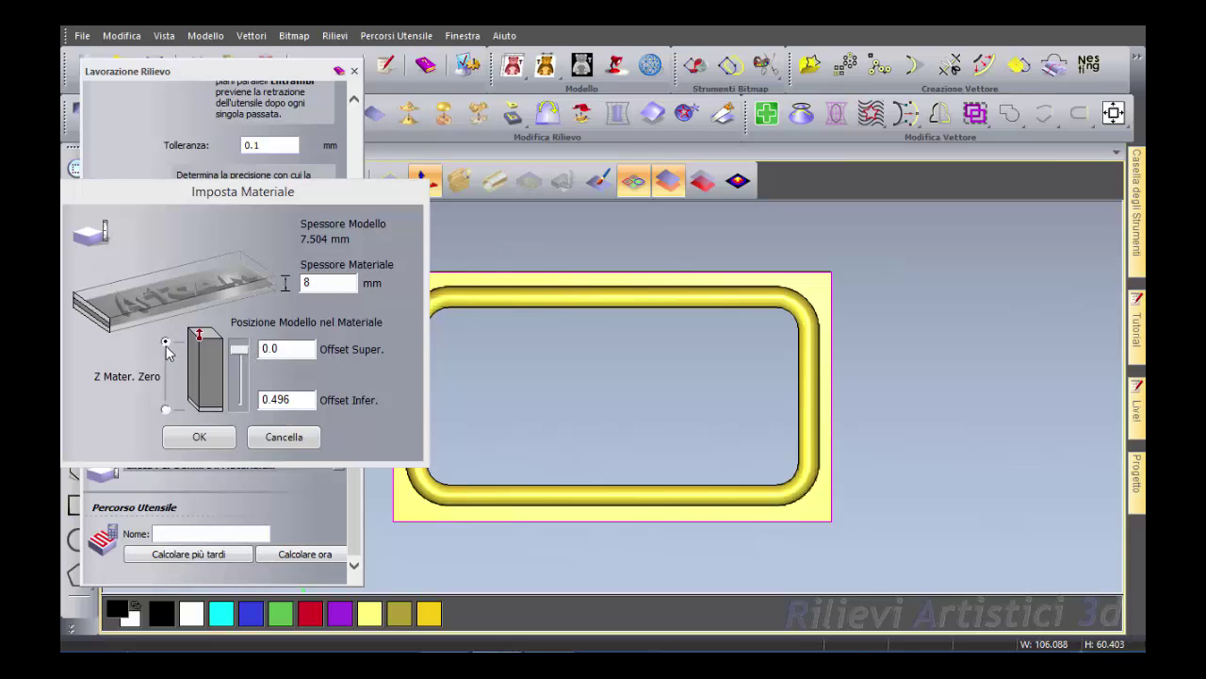
pyautogui.moveTo(238, 359); pyautogui.dragTo(241, 362)
pyautogui.click(209, 439)
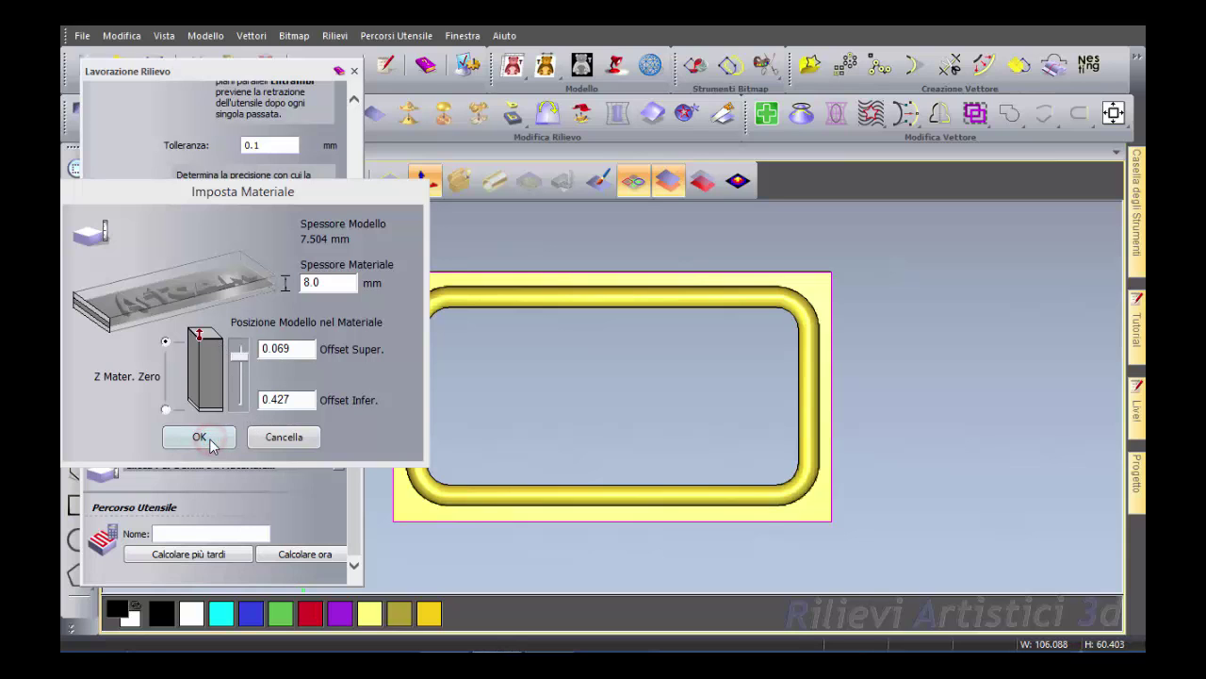
pyautogui.click(209, 439)
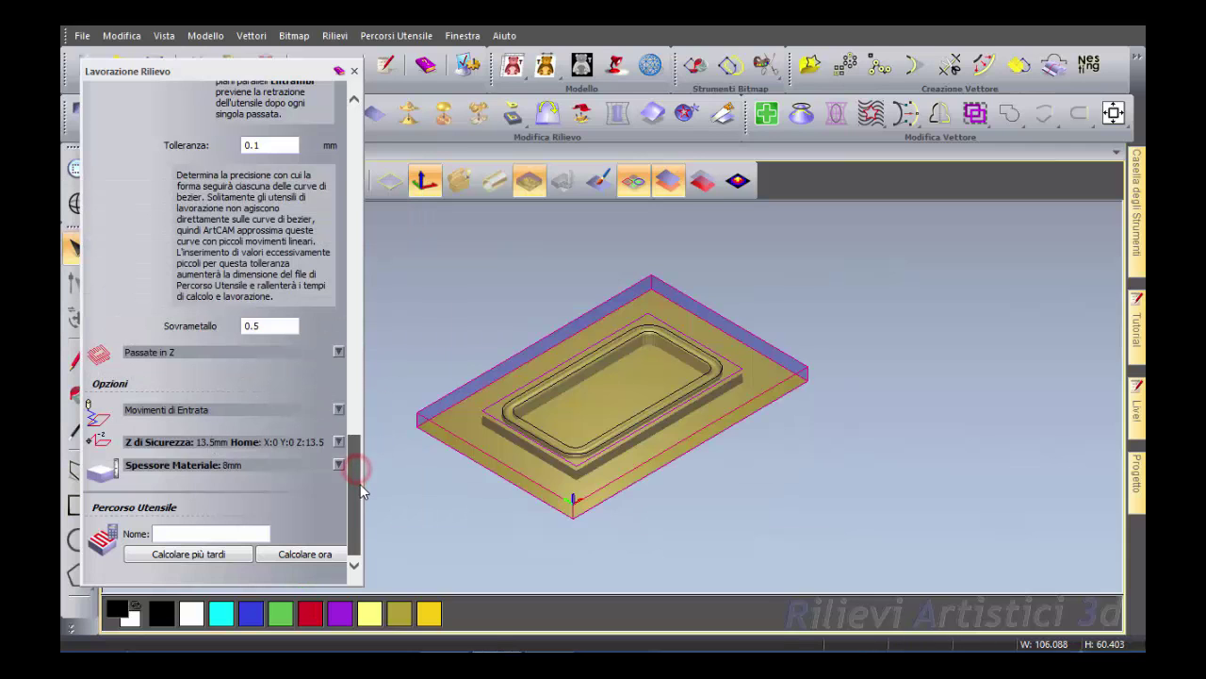
pyautogui.moveTo(829, 424)
pyautogui.mouseDown()
pyautogui.moveTo(816, 485)
pyautogui.moveTo(708, 519)
pyautogui.moveTo(582, 436)
pyautogui.mouseUp()
pyautogui.scroll(2, 514, 455)
pyautogui.scroll(2, 514, 458)
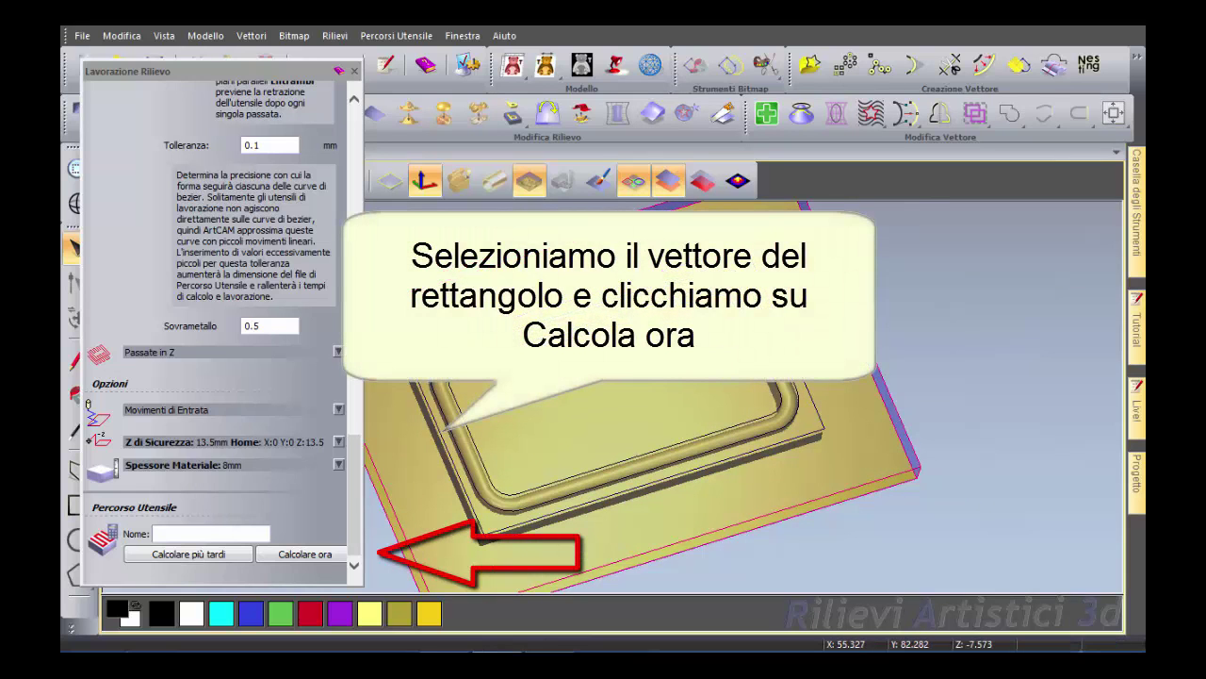
# Calculate the relief toolpath over the selected rectangle vector and close the Lavorazione Rilievo panel.
pyautogui.click(509, 339)
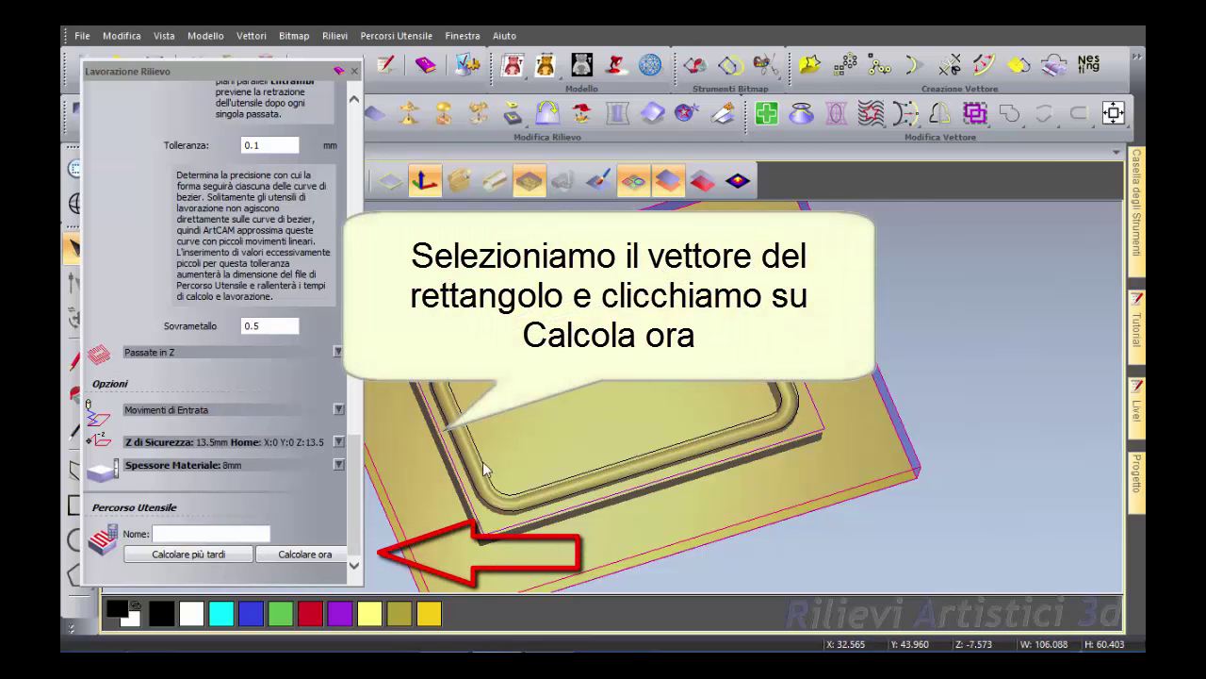
pyautogui.click(321, 554)
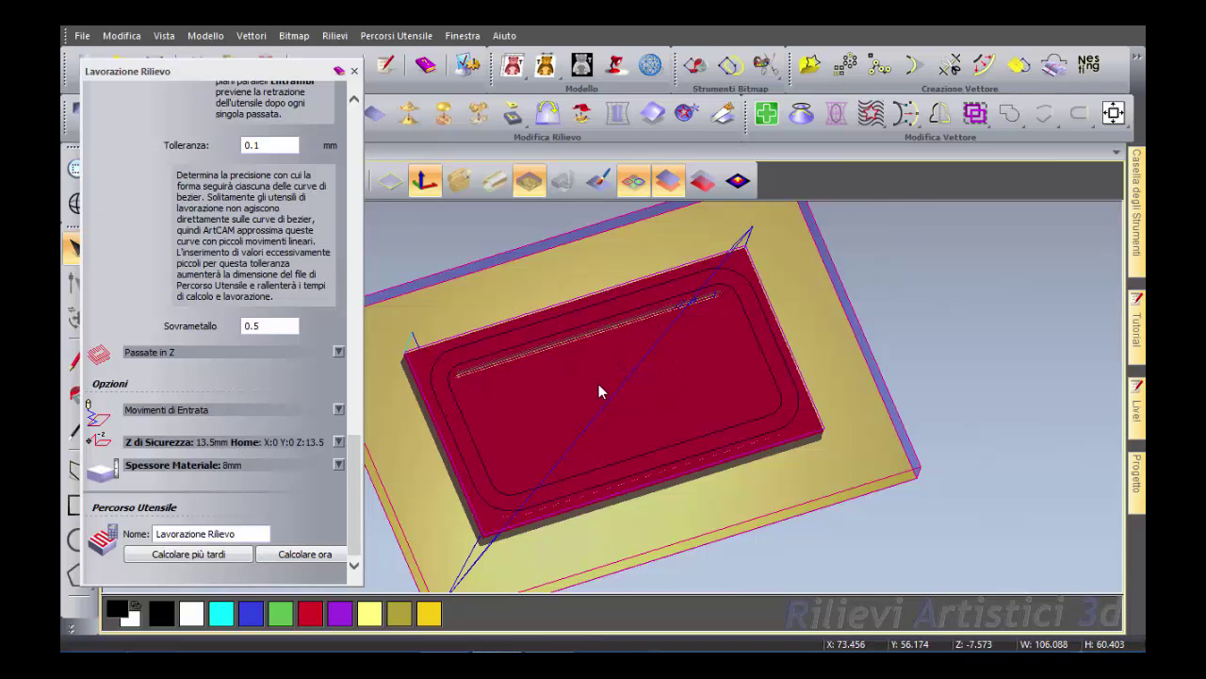
pyautogui.click(353, 71)
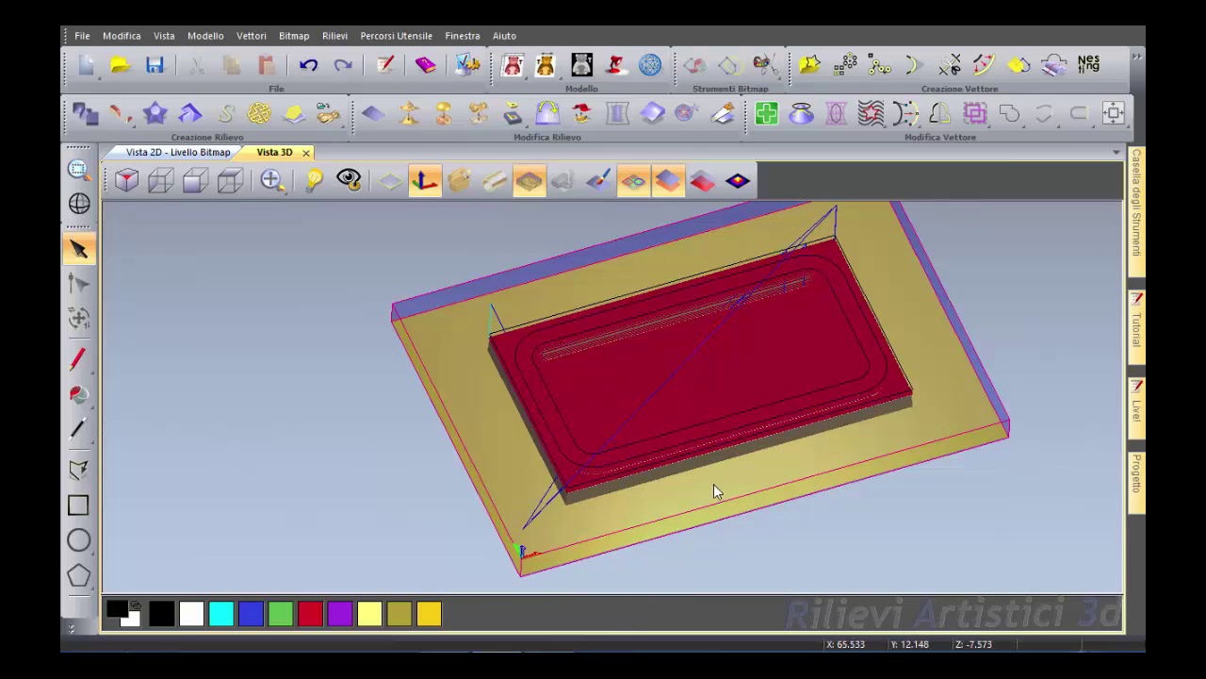
pyautogui.scroll(2, 658, 446)
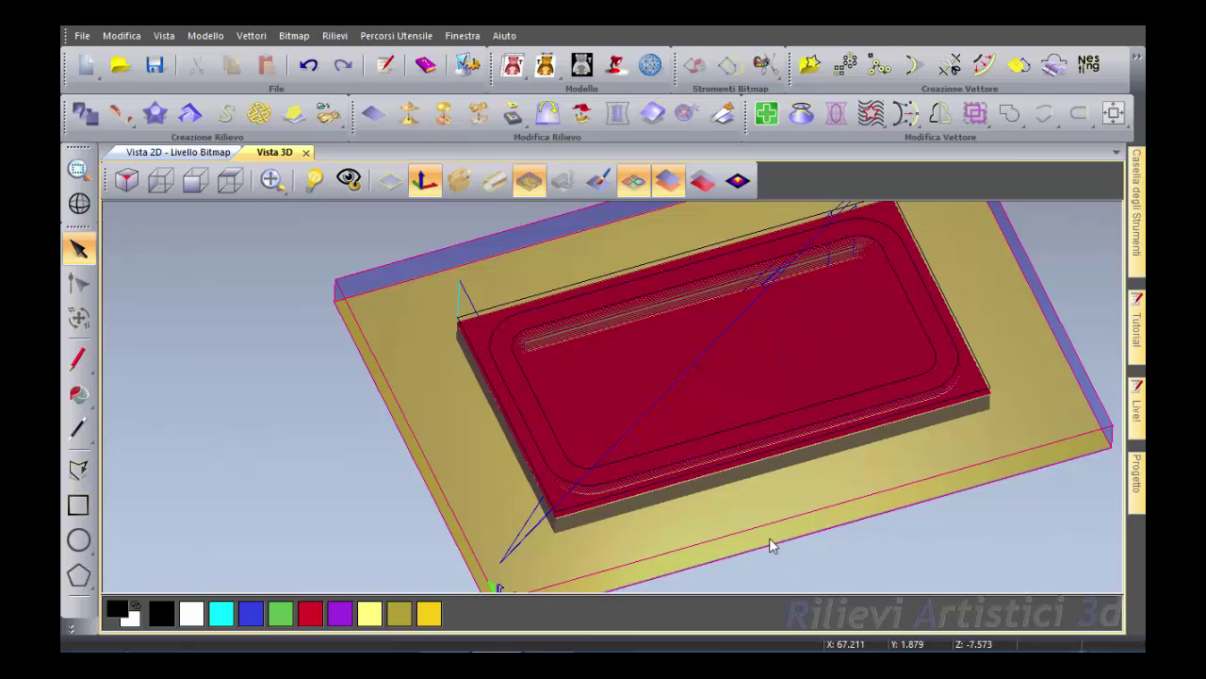
pyautogui.scroll(1, 770, 545)
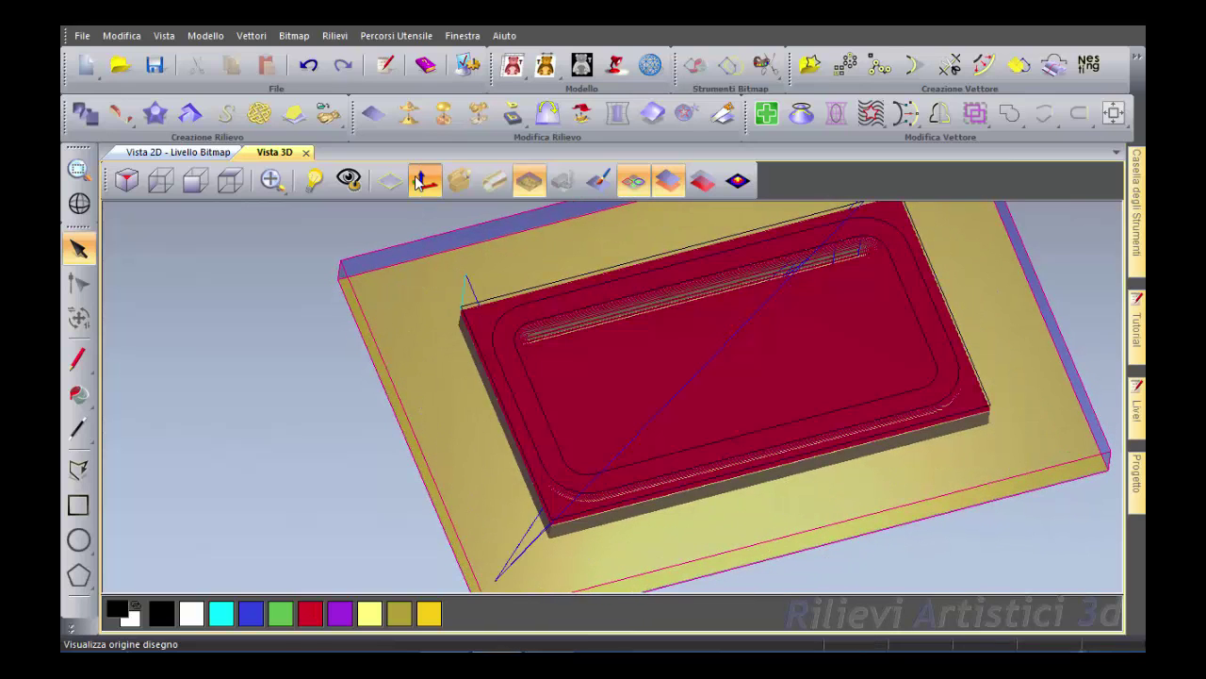
pyautogui.click(370, 38)
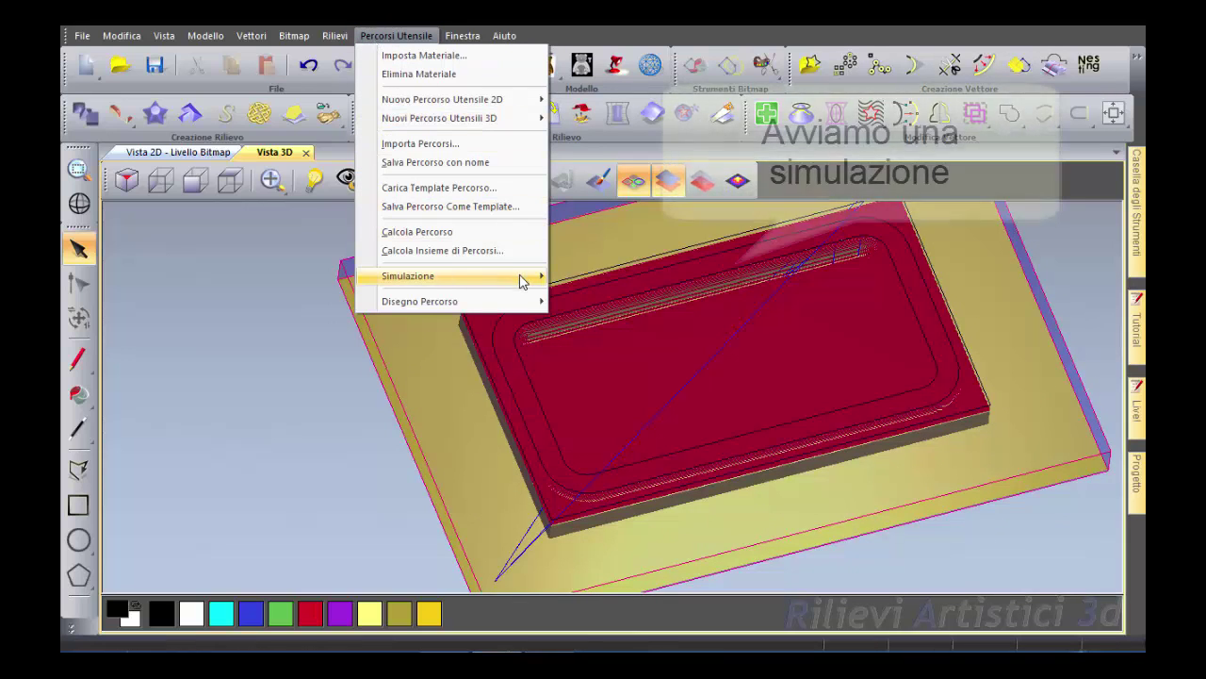
pyautogui.moveTo(451, 276)
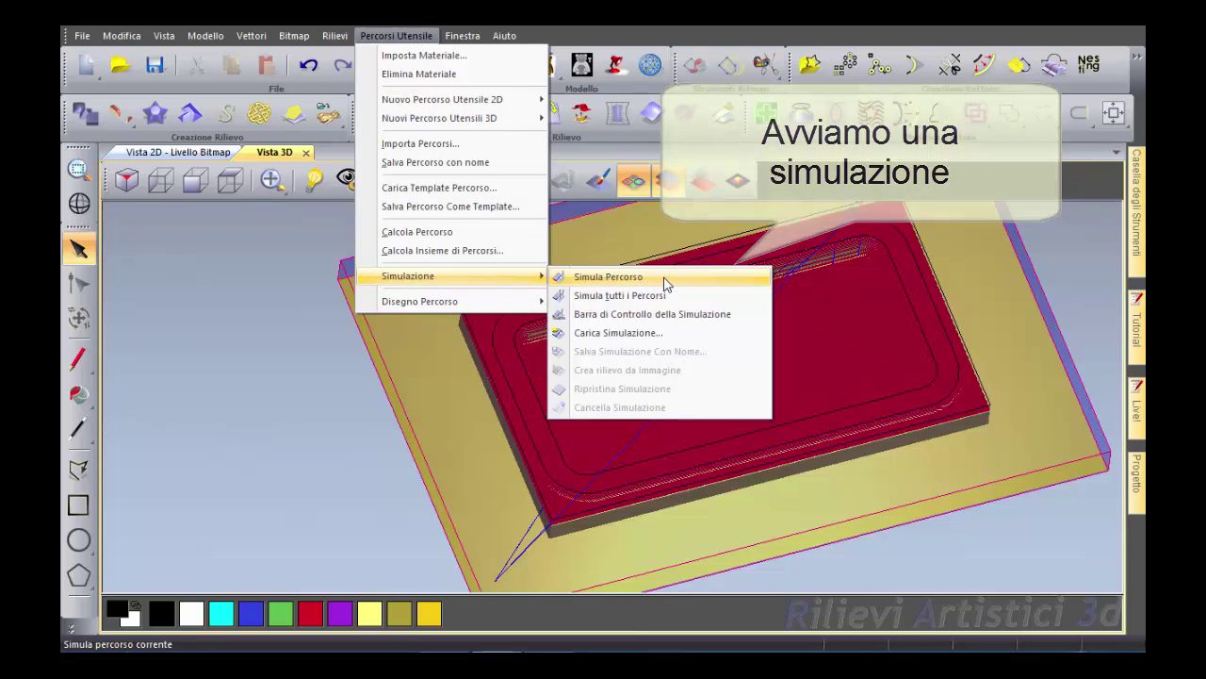
# Run Simula Percorso at Standard resolution to show the relief as a machined part.
pyautogui.click(664, 279)
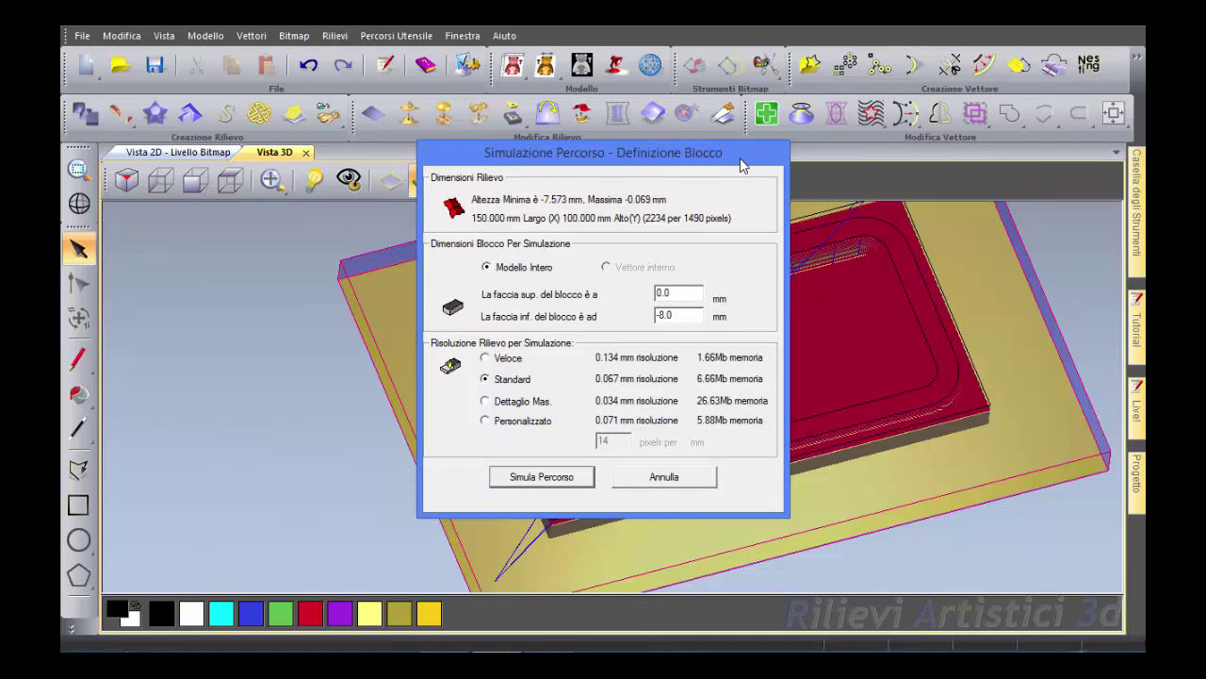
pyautogui.moveTo(740, 165); pyautogui.dragTo(423, 139)
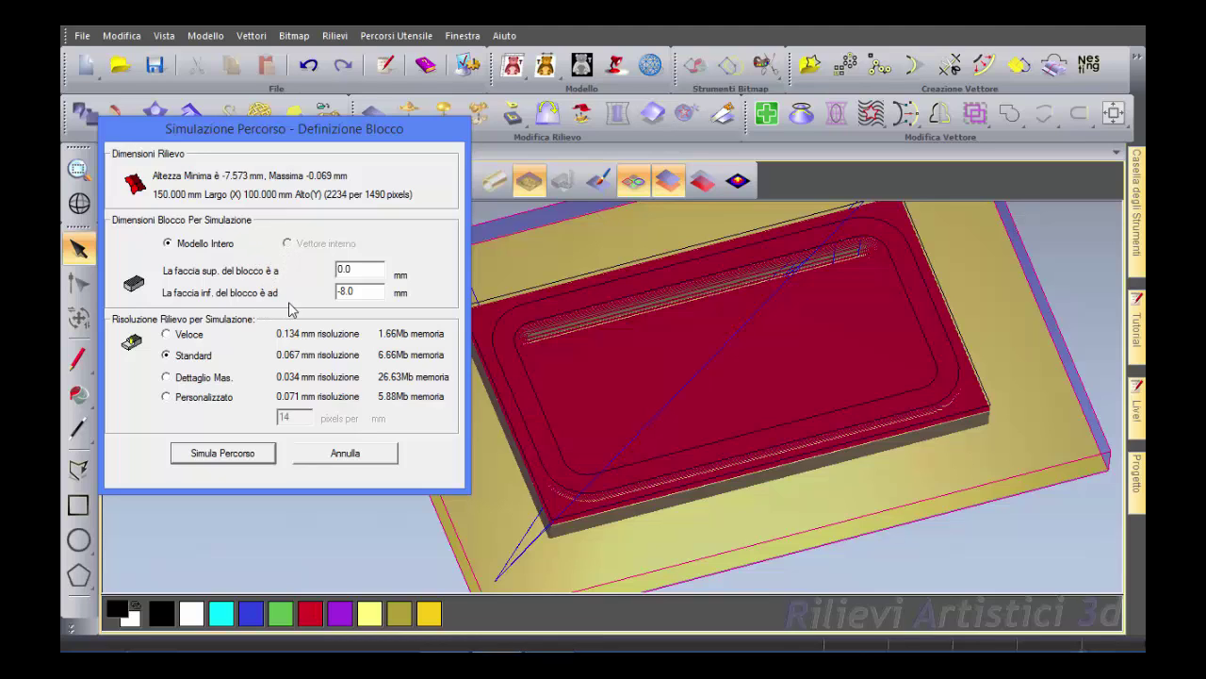
pyautogui.click(236, 455)
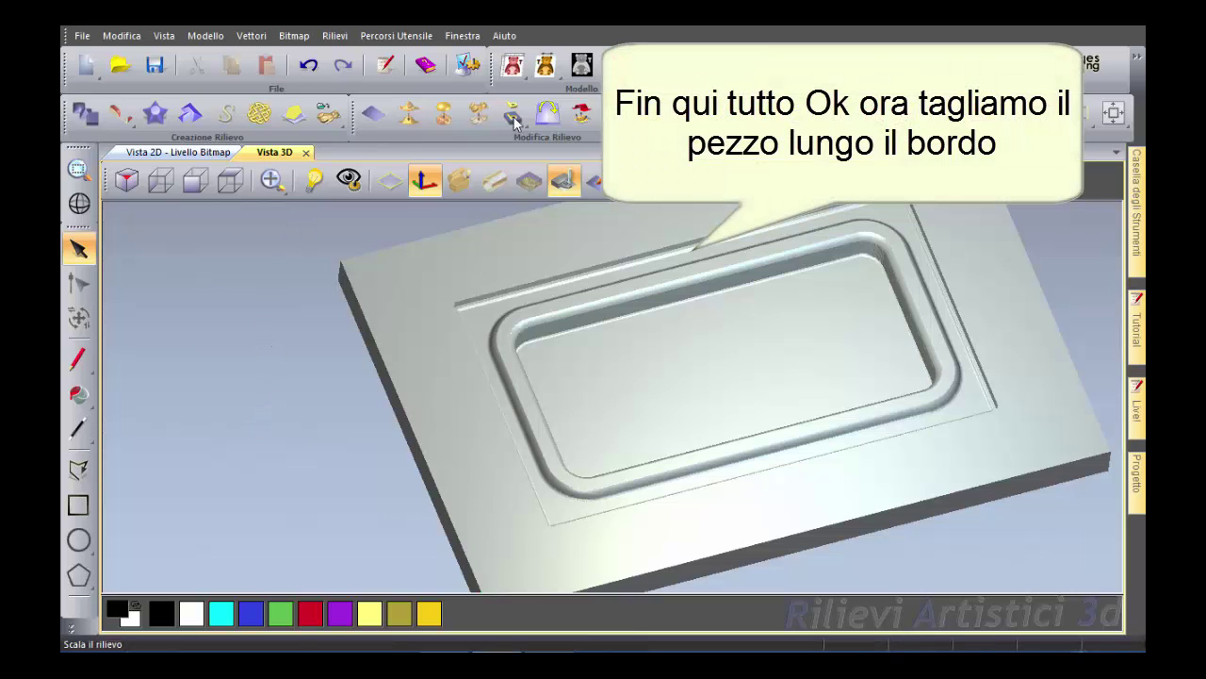
# Start a new 2D profile toolpath, then close its Profilatura 2D settings.
pyautogui.click(388, 36)
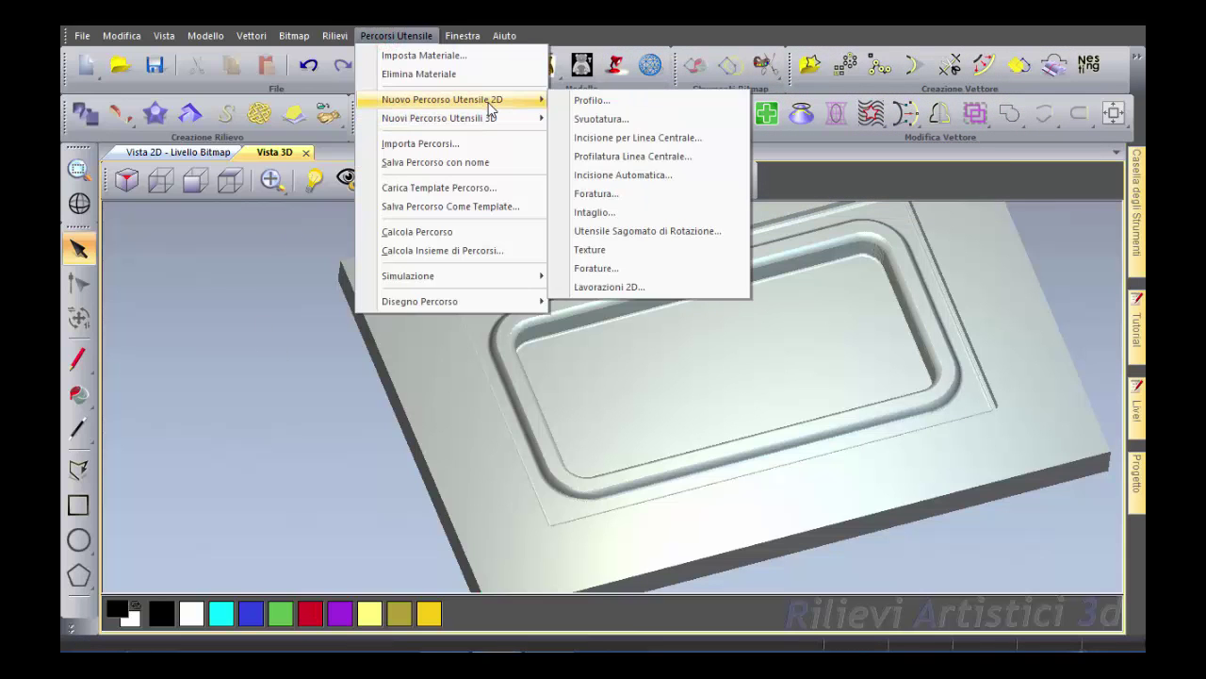
pyautogui.click(626, 103)
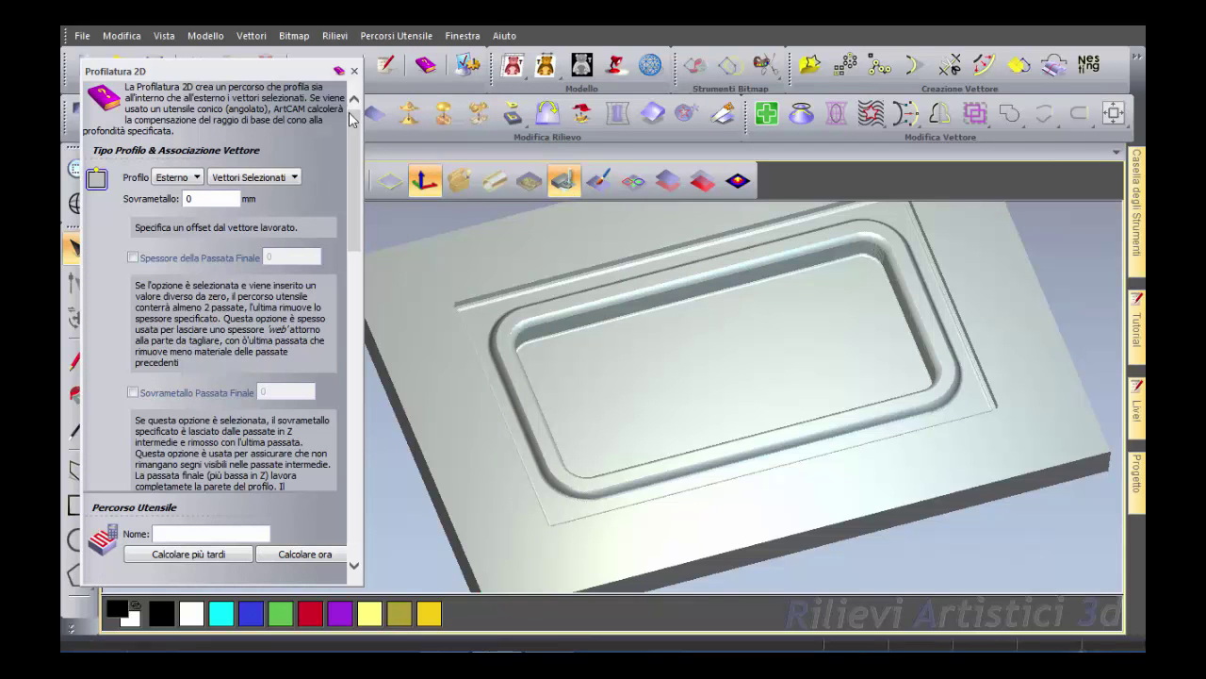
pyautogui.click(354, 70)
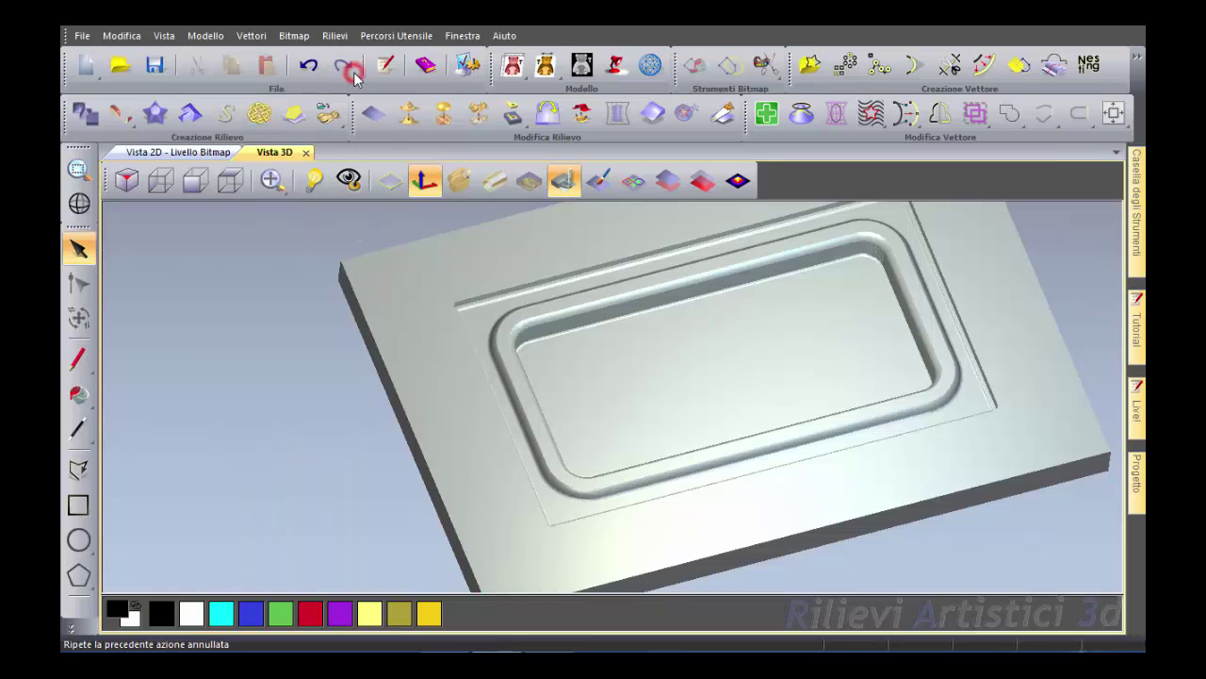
# Display the front relief with the simulation hidden, turn on vector outlines, and tilt to view the plate.
pyautogui.click(314, 180)
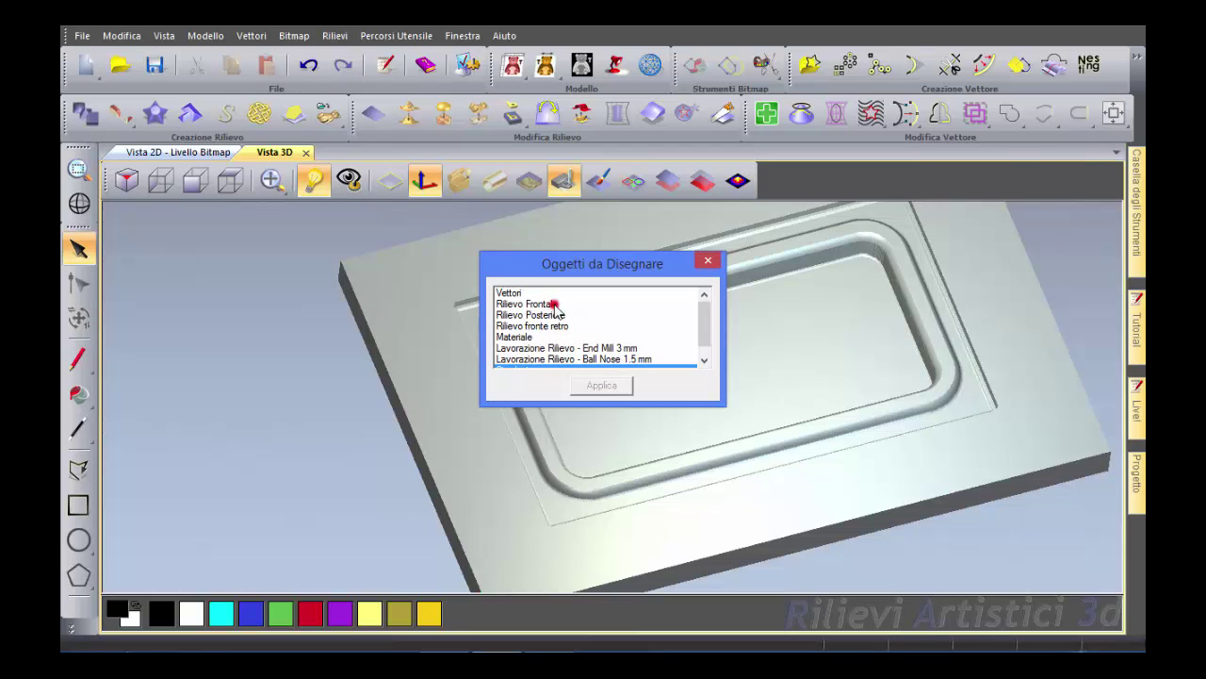
pyautogui.click(554, 305)
pyautogui.click(607, 391)
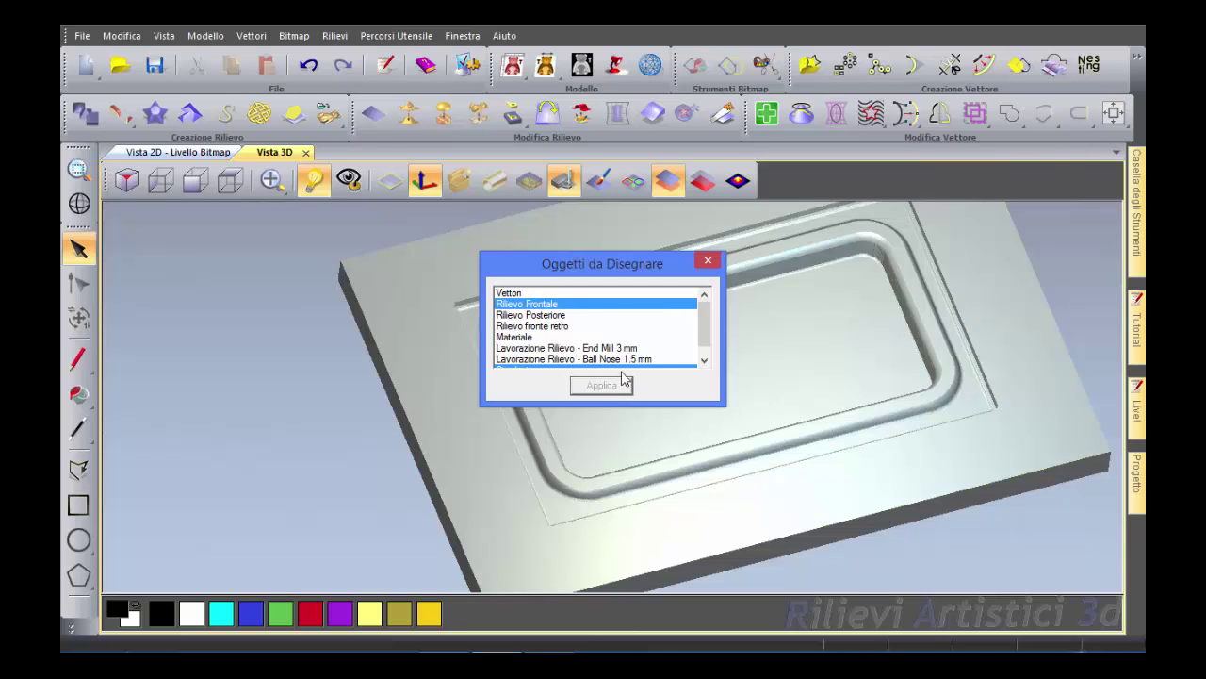
pyautogui.scroll(-1, 707, 325)
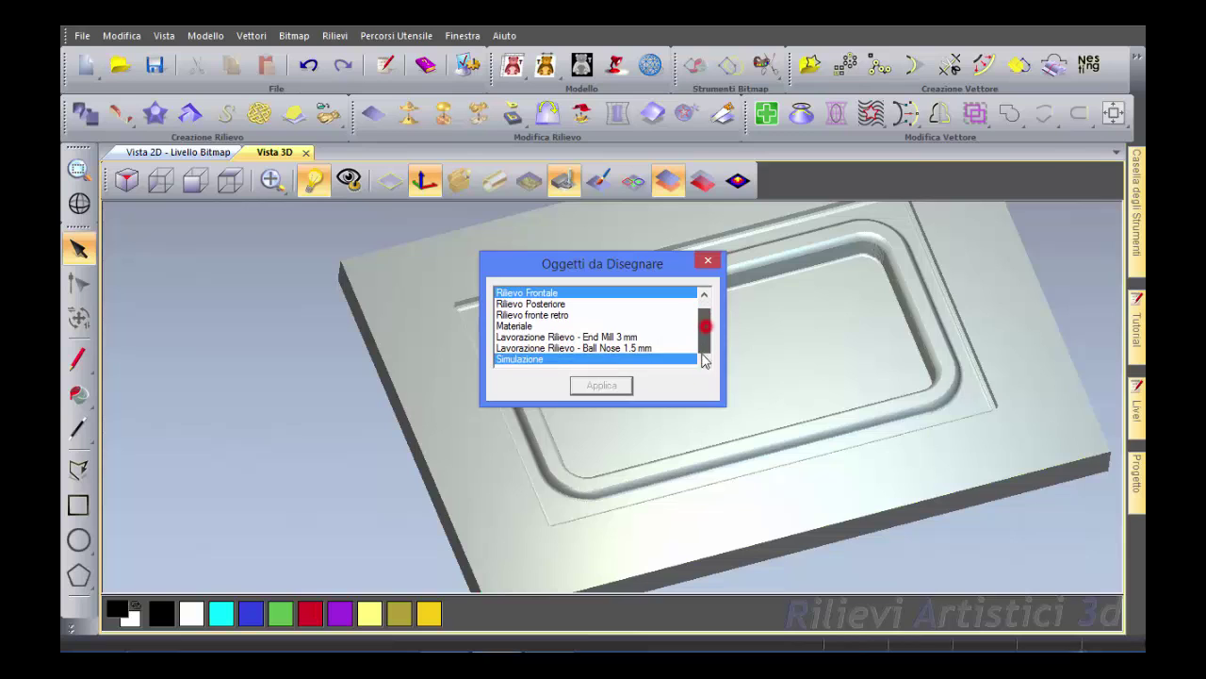
pyautogui.click(571, 359)
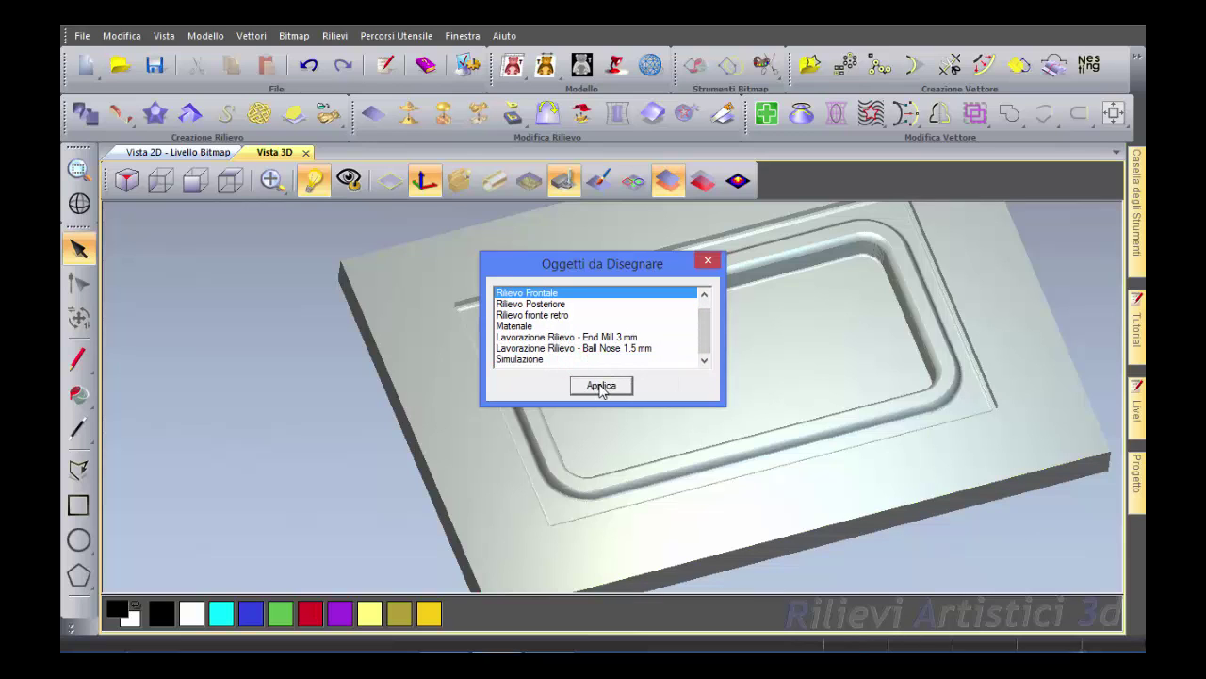
pyautogui.click(600, 385)
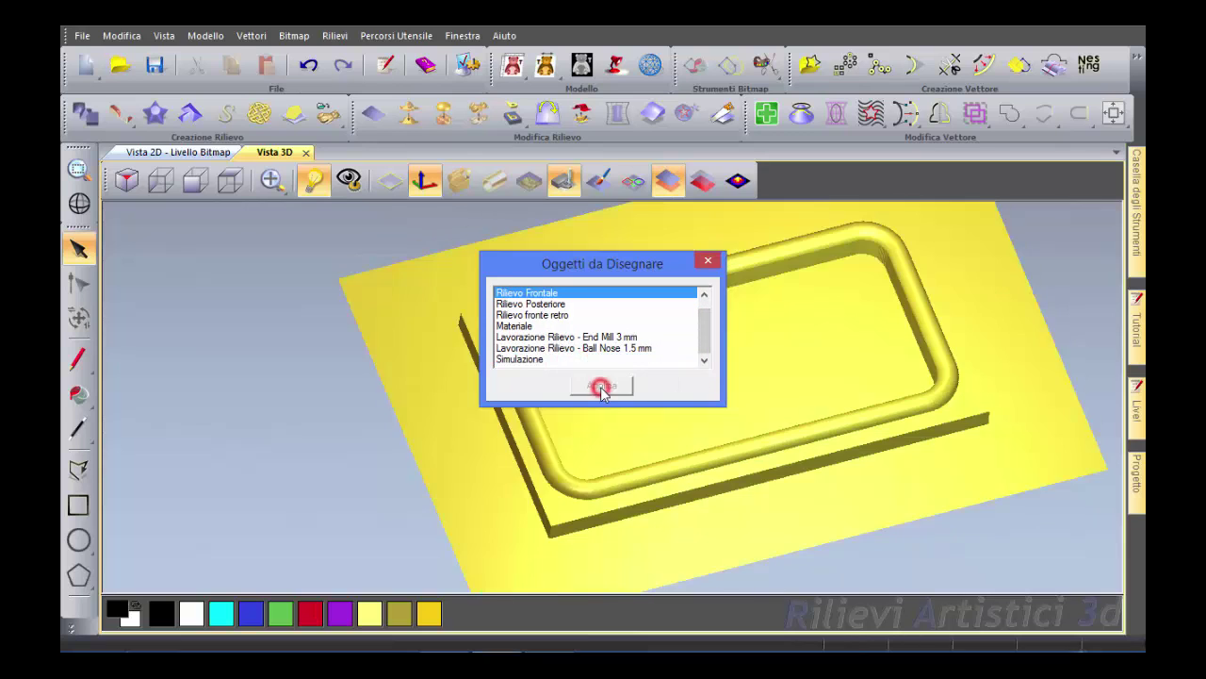
pyautogui.click(709, 259)
pyautogui.click(633, 180)
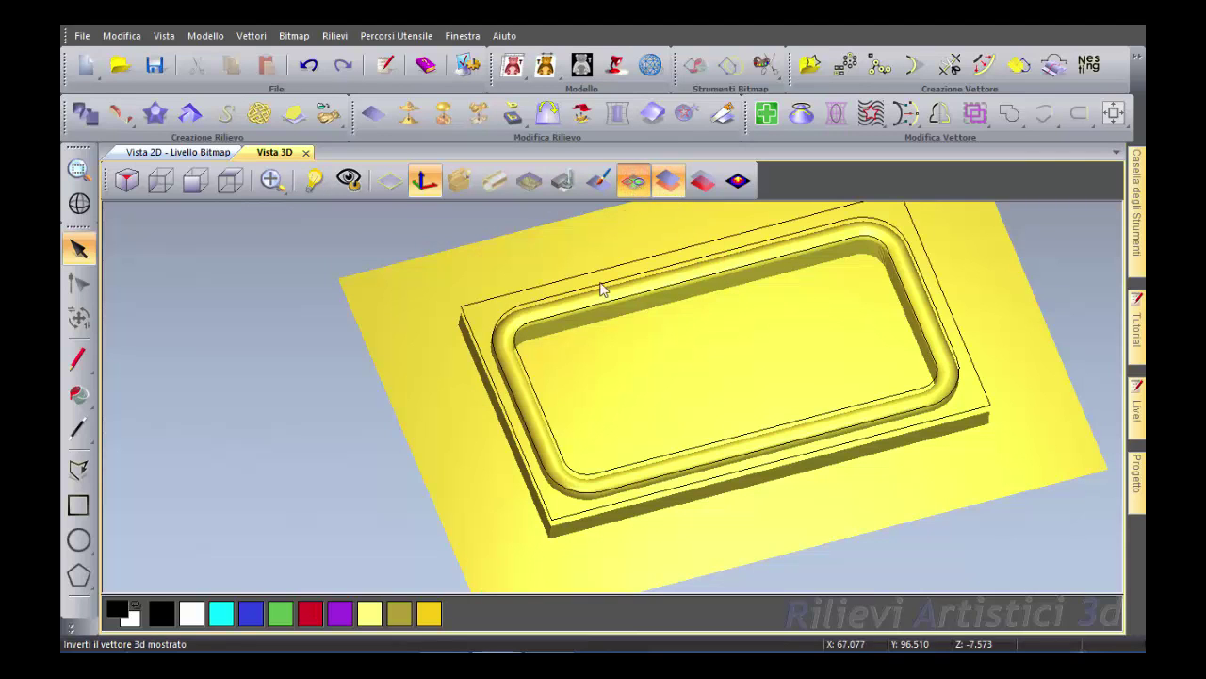
pyautogui.moveTo(783, 496); pyautogui.dragTo(659, 468)
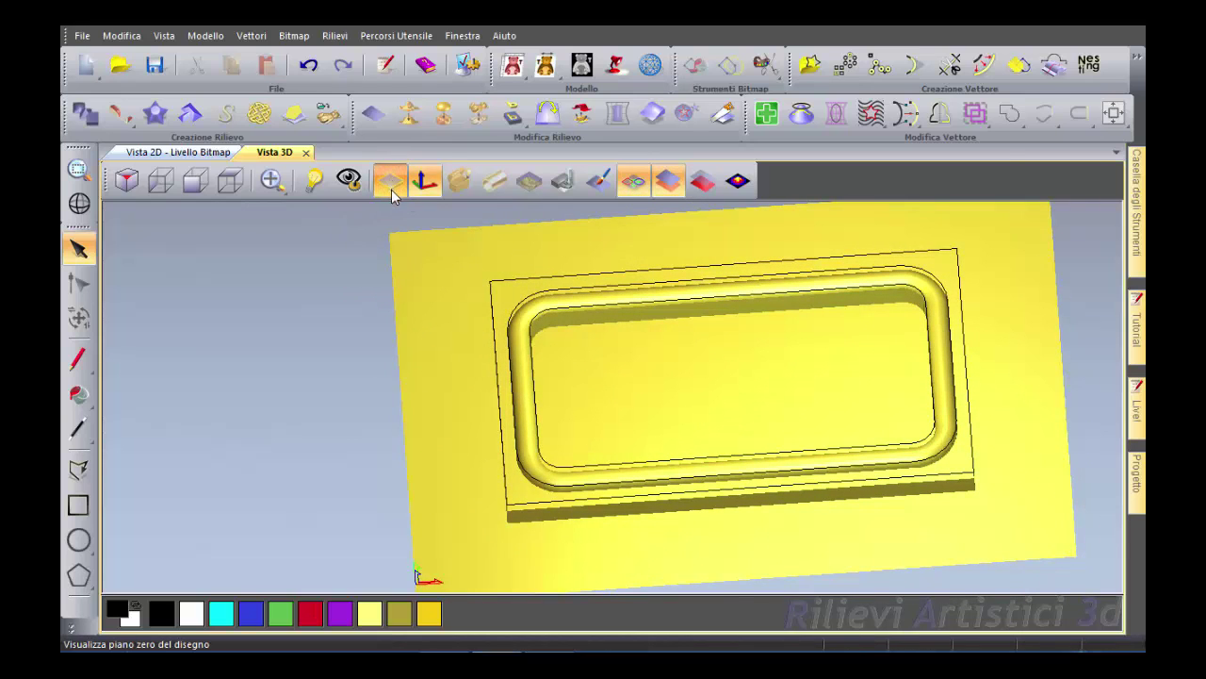
# Select the outer relief-edge vector and start a new 2D Profilo toolpath.
pyautogui.scroll(2, 534, 323)
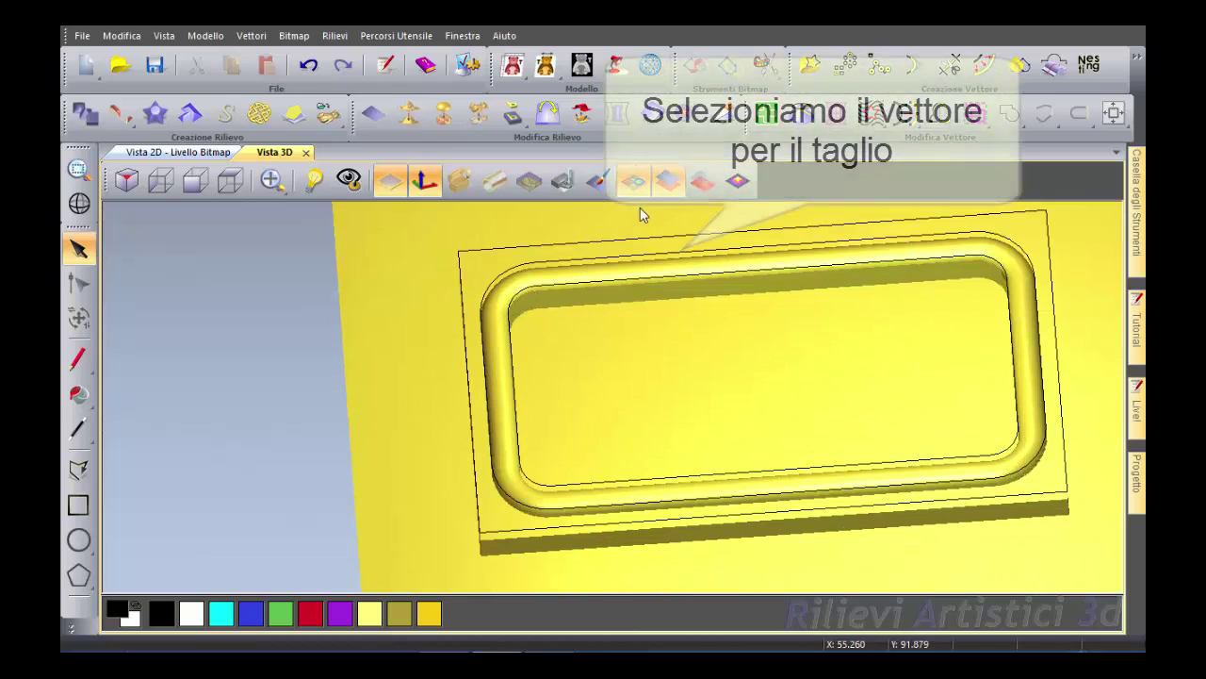
pyautogui.click(546, 265)
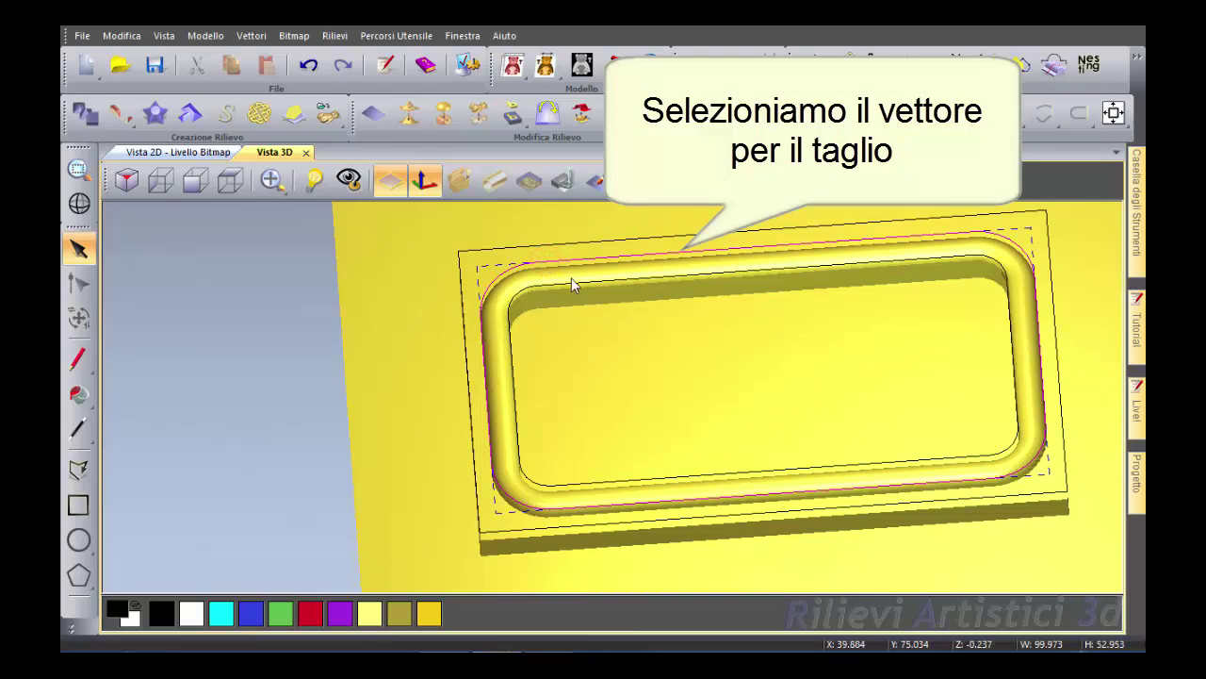
pyautogui.click(382, 38)
pyautogui.moveTo(442, 99)
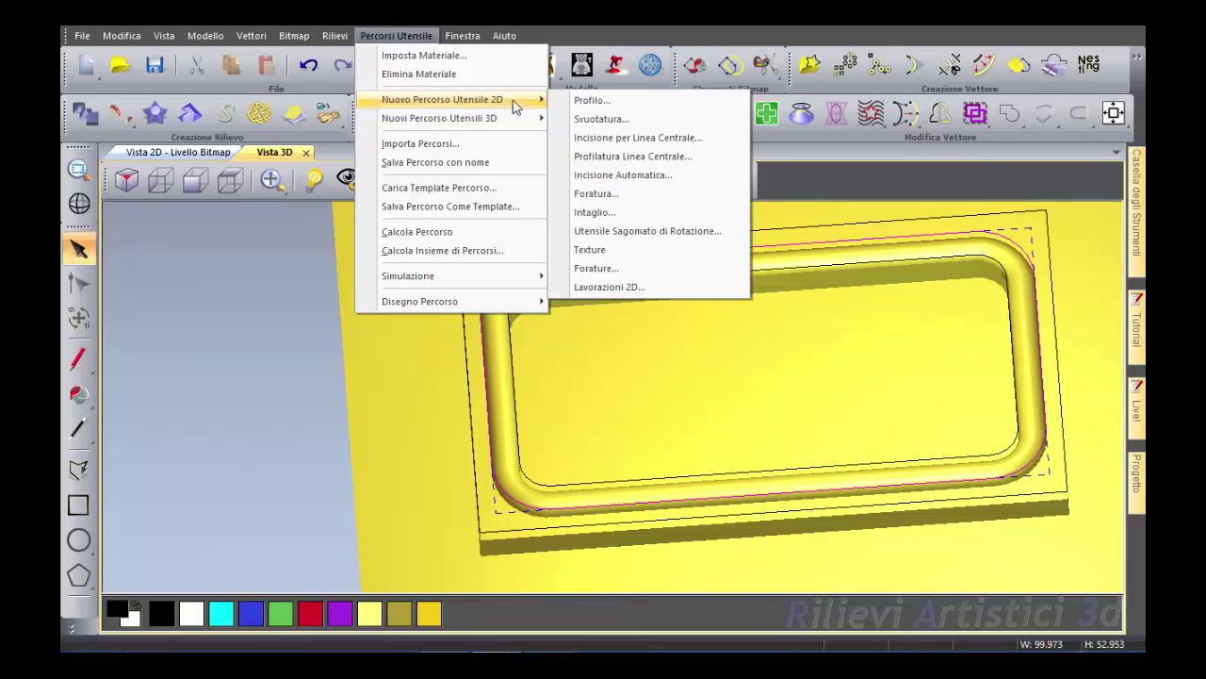
pyautogui.click(586, 101)
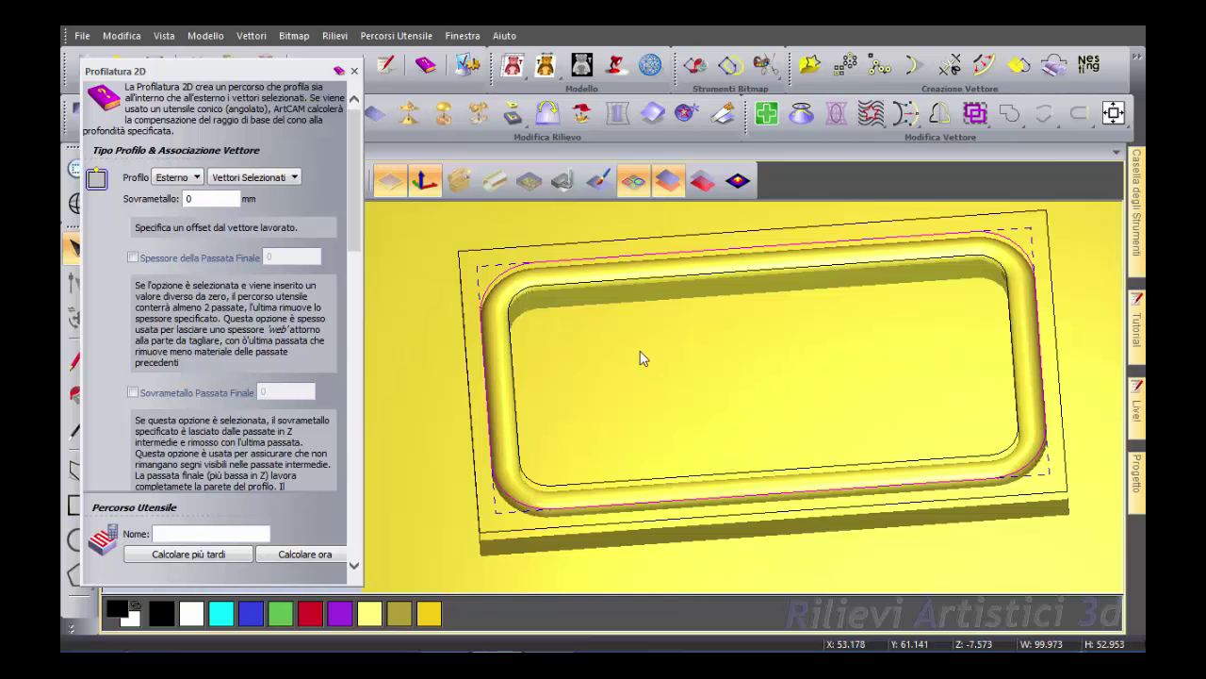
pyautogui.moveTo(640, 357); pyautogui.dragTo(641, 411)
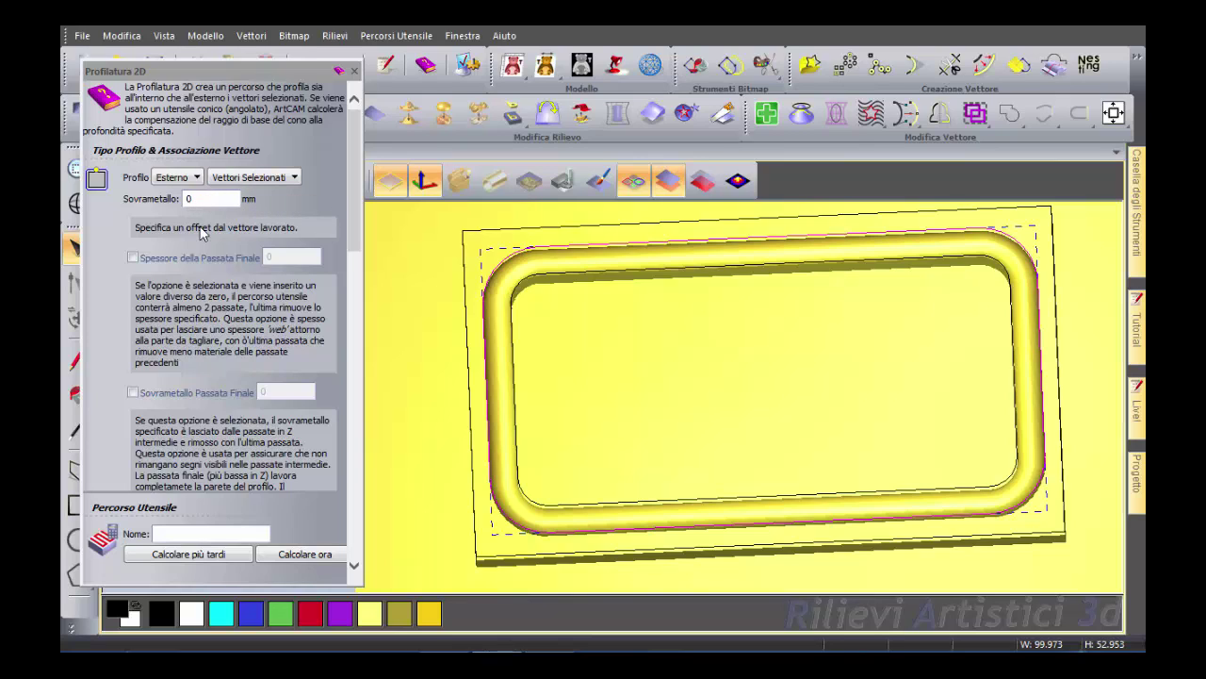
pyautogui.moveTo(353, 248); pyautogui.dragTo(358, 347)
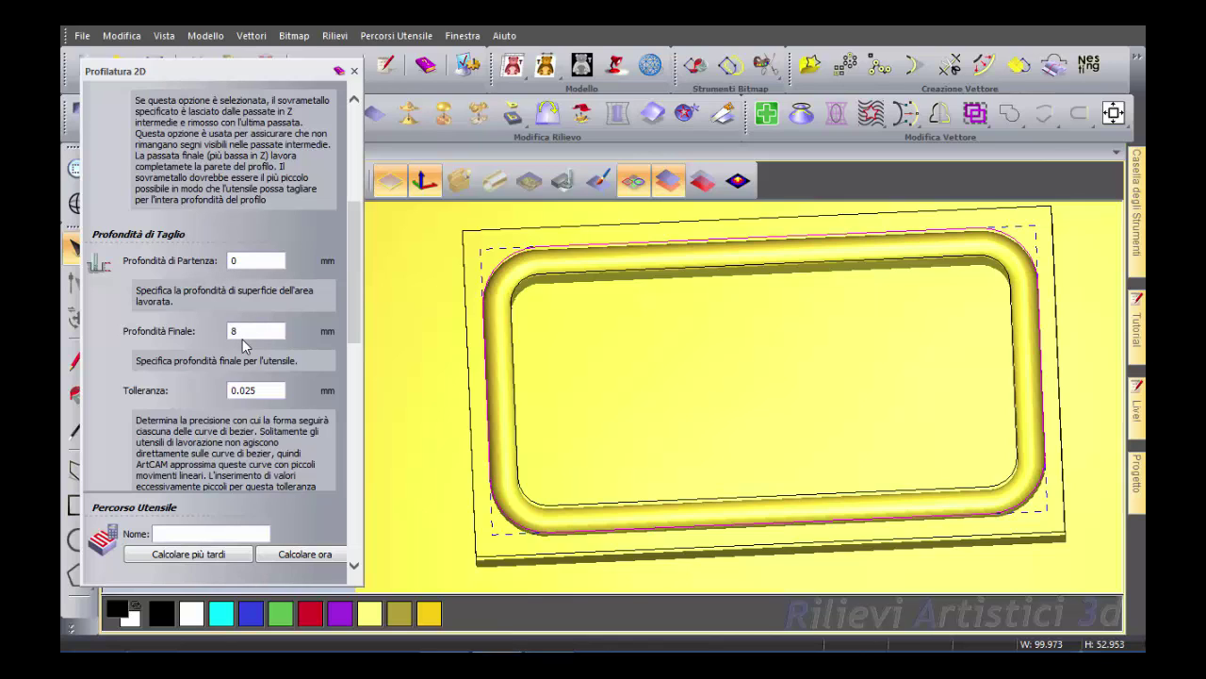
pyautogui.moveTo(354, 319); pyautogui.dragTo(368, 388)
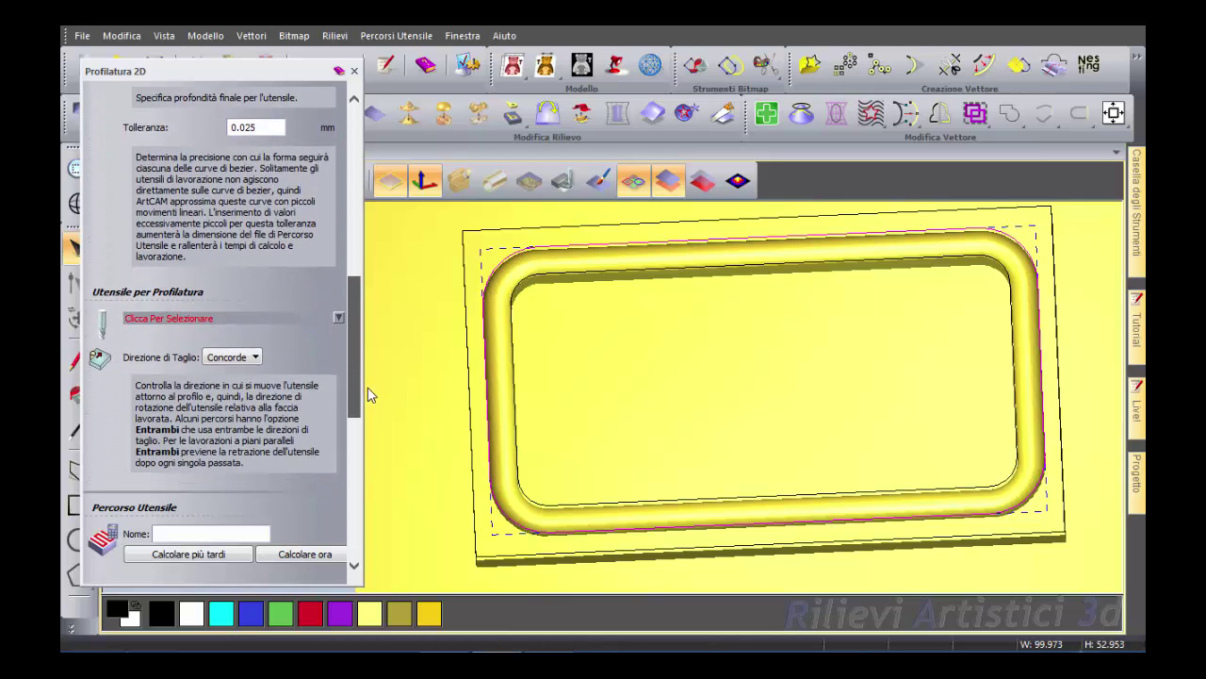
# Pick End Mill 1.5 mm from the Roughing and 2D Finishing tools as the profiling cutter.
pyautogui.click(338, 319)
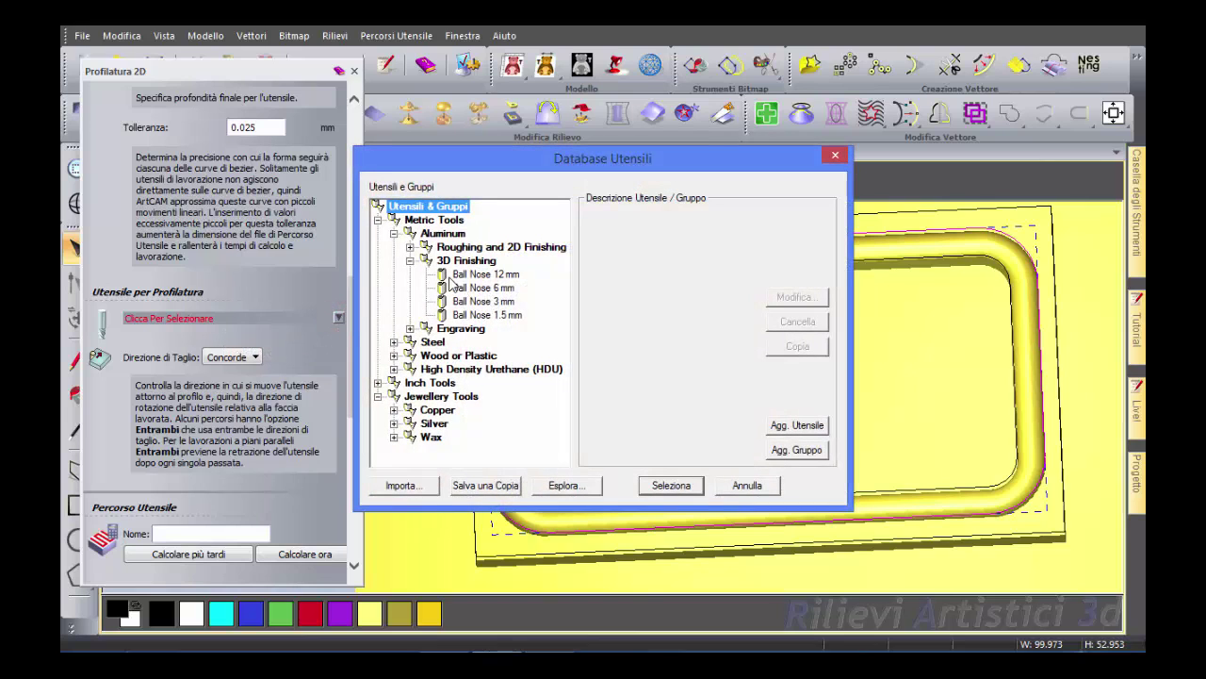
pyautogui.click(410, 262)
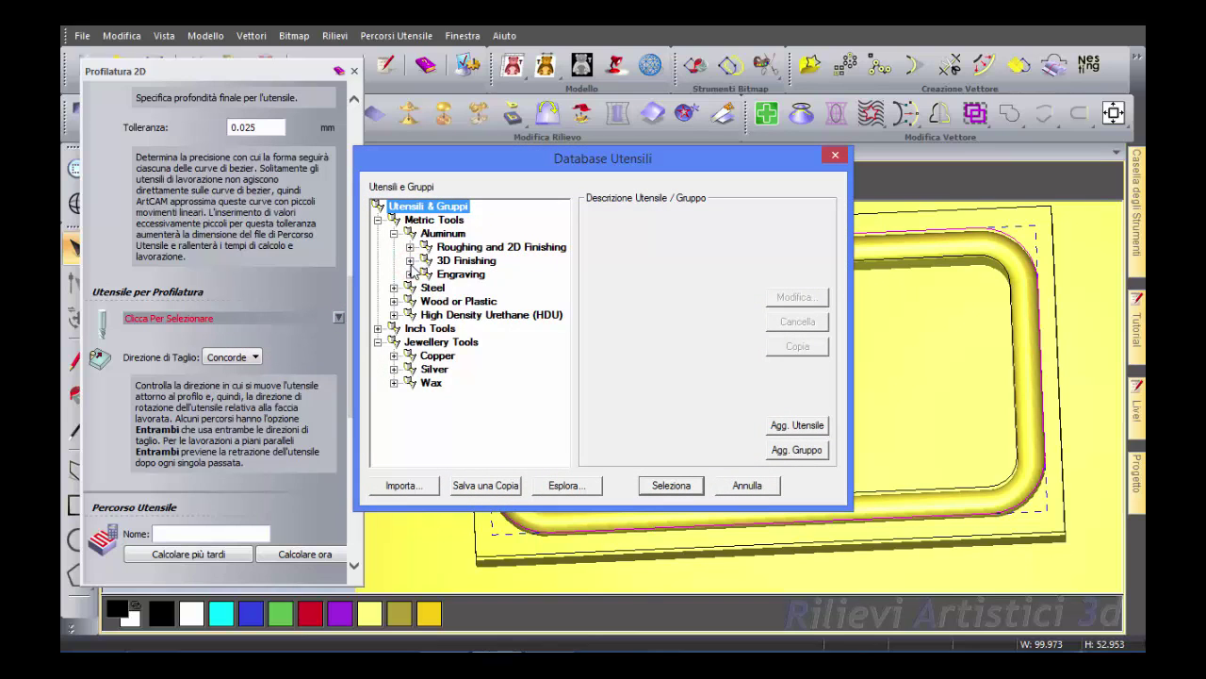
pyautogui.click(411, 248)
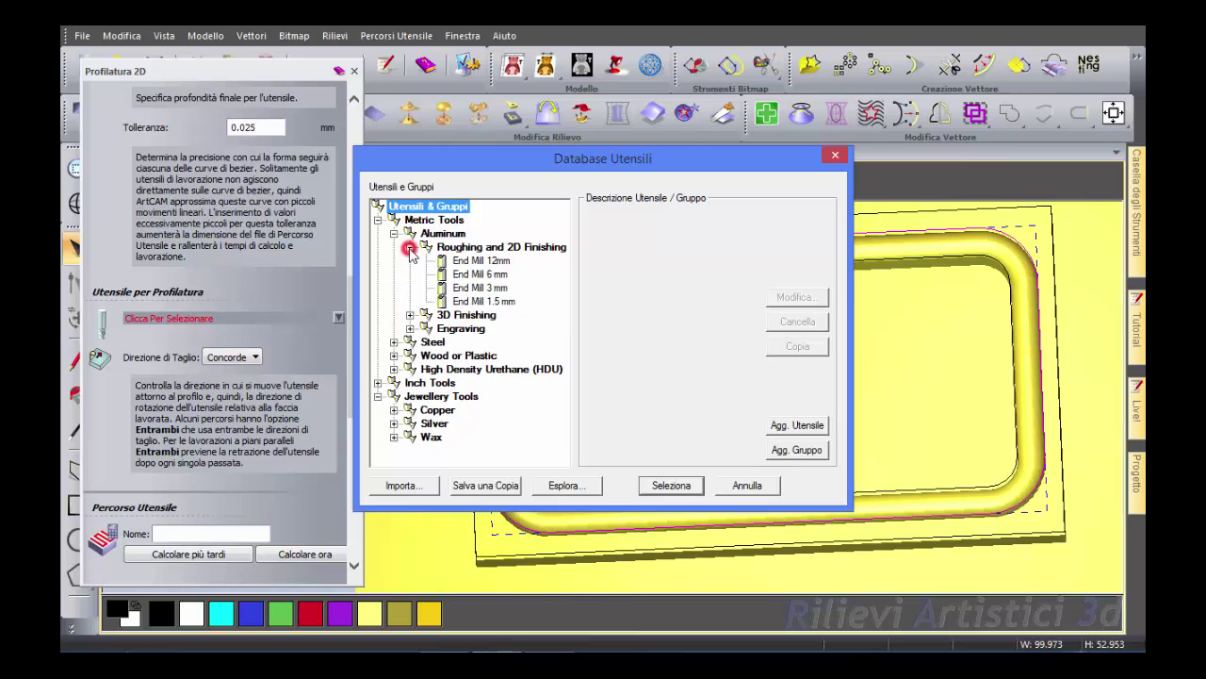
pyautogui.click(481, 301)
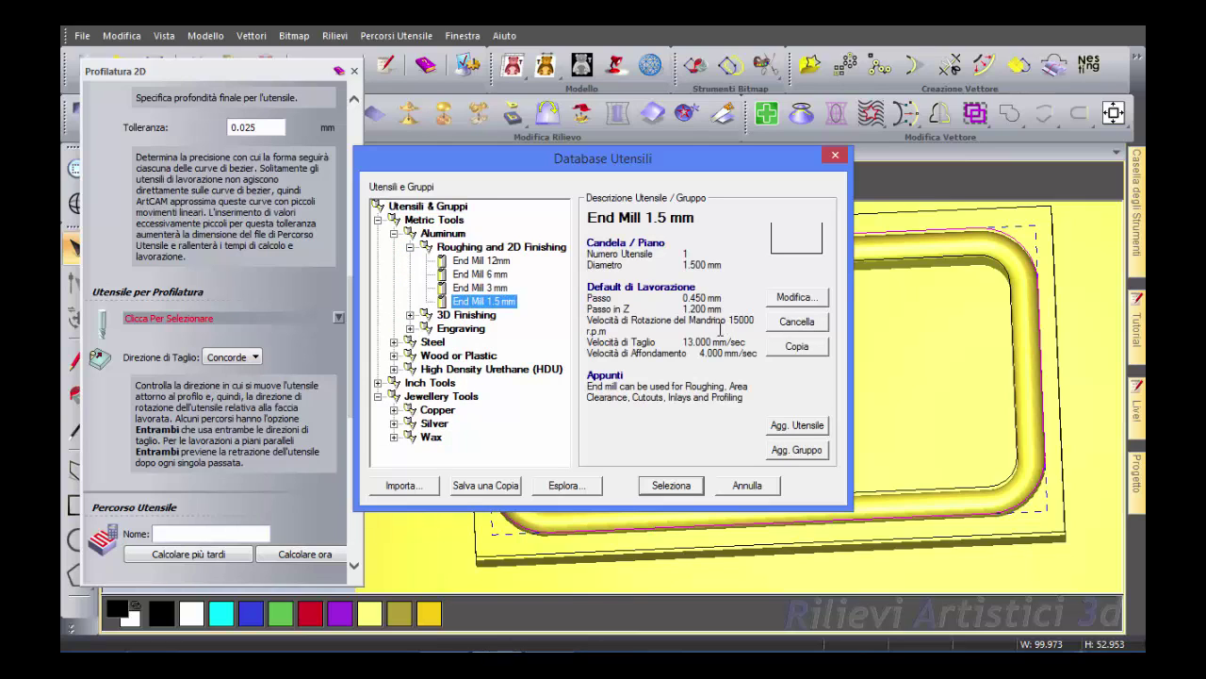
pyautogui.click(671, 486)
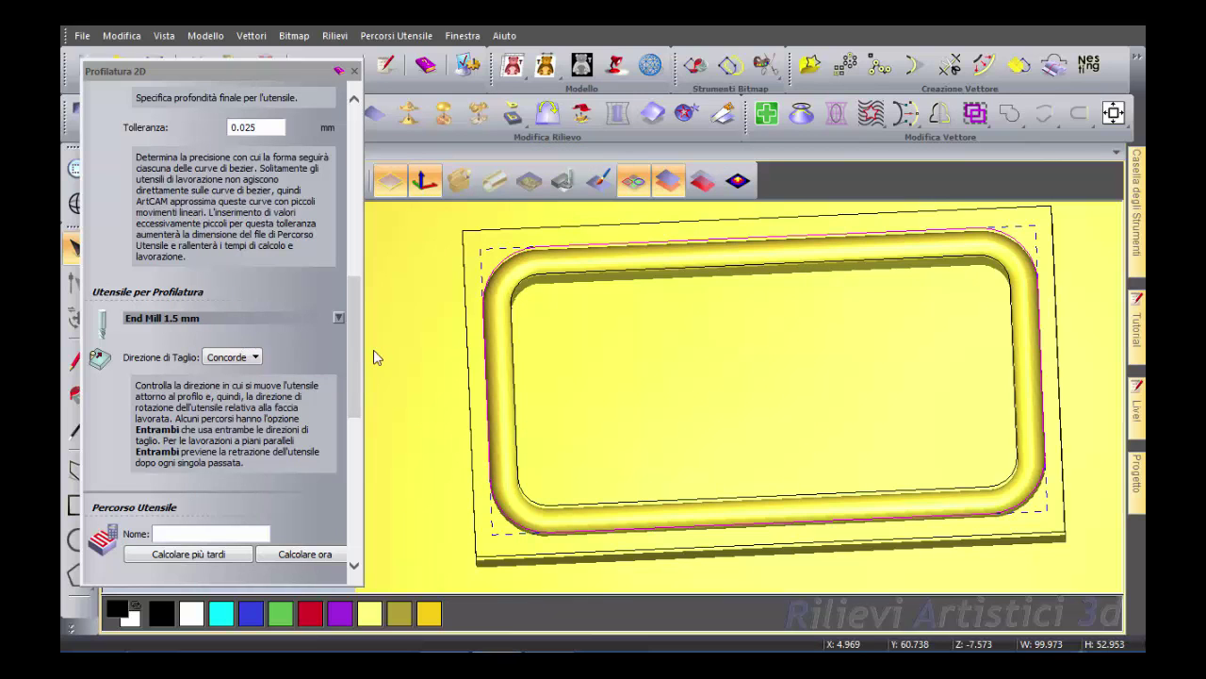
pyautogui.moveTo(350, 353); pyautogui.dragTo(392, 520)
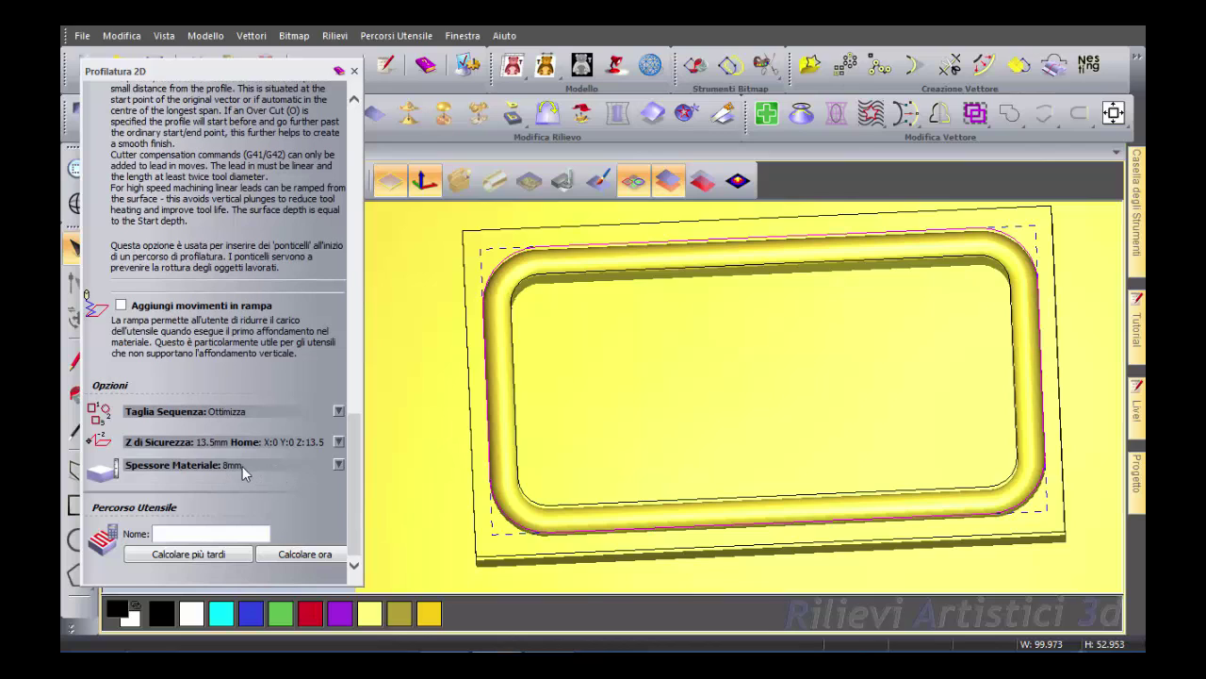
# Calculate the Profilo toolpath around the relief, close the panel, and orbit to inspect it.
pyautogui.click(312, 556)
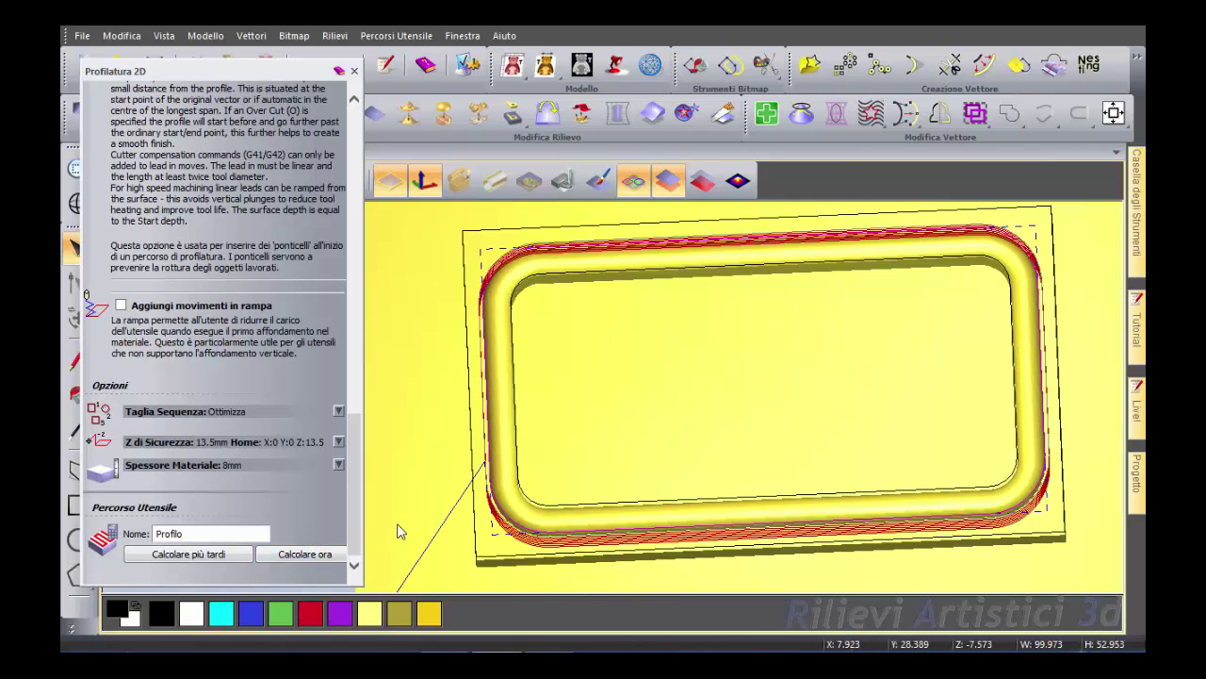
pyautogui.click(354, 72)
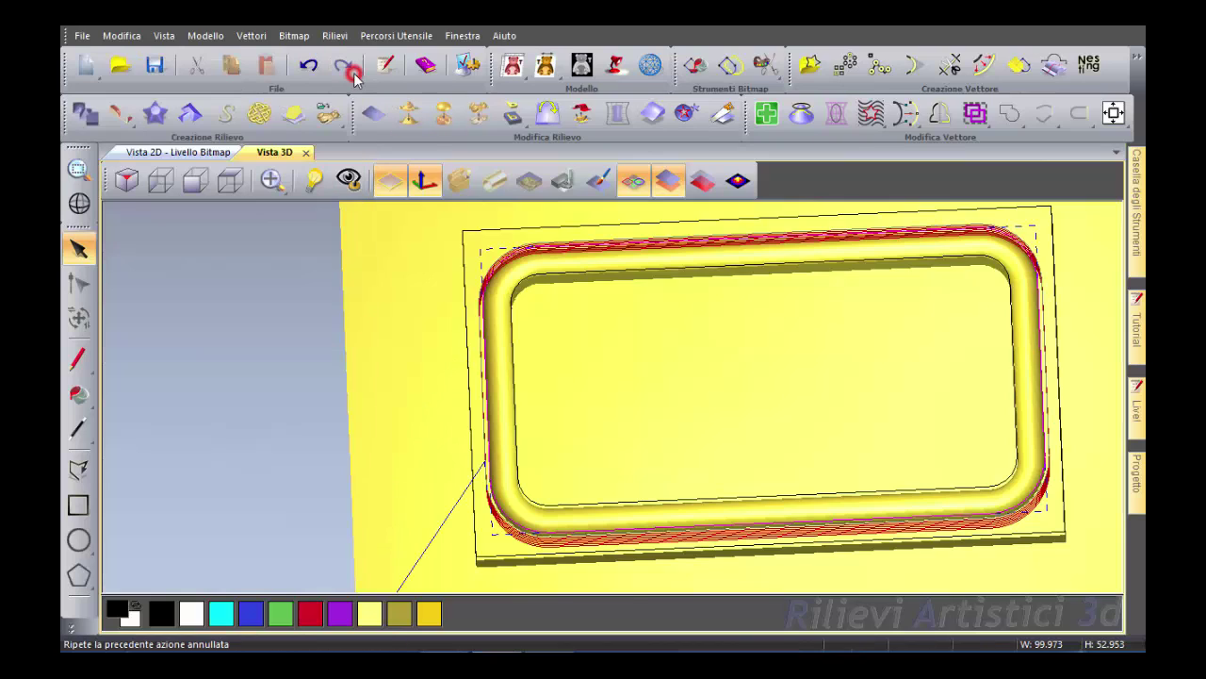
pyautogui.moveTo(608, 421)
pyautogui.mouseDown()
pyautogui.moveTo(700, 380)
pyautogui.moveTo(647, 304)
pyautogui.mouseUp()
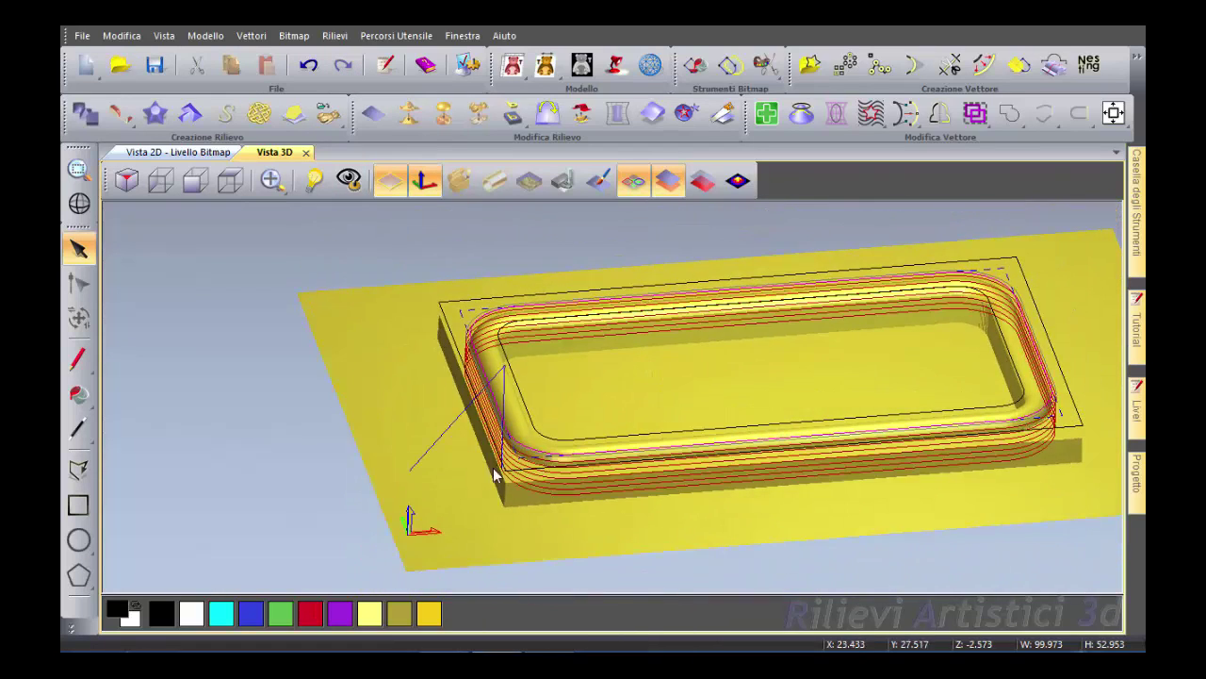
pyautogui.moveTo(681, 380)
pyautogui.mouseDown()
pyautogui.moveTo(662, 423)
pyautogui.moveTo(662, 405)
pyautogui.mouseUp()
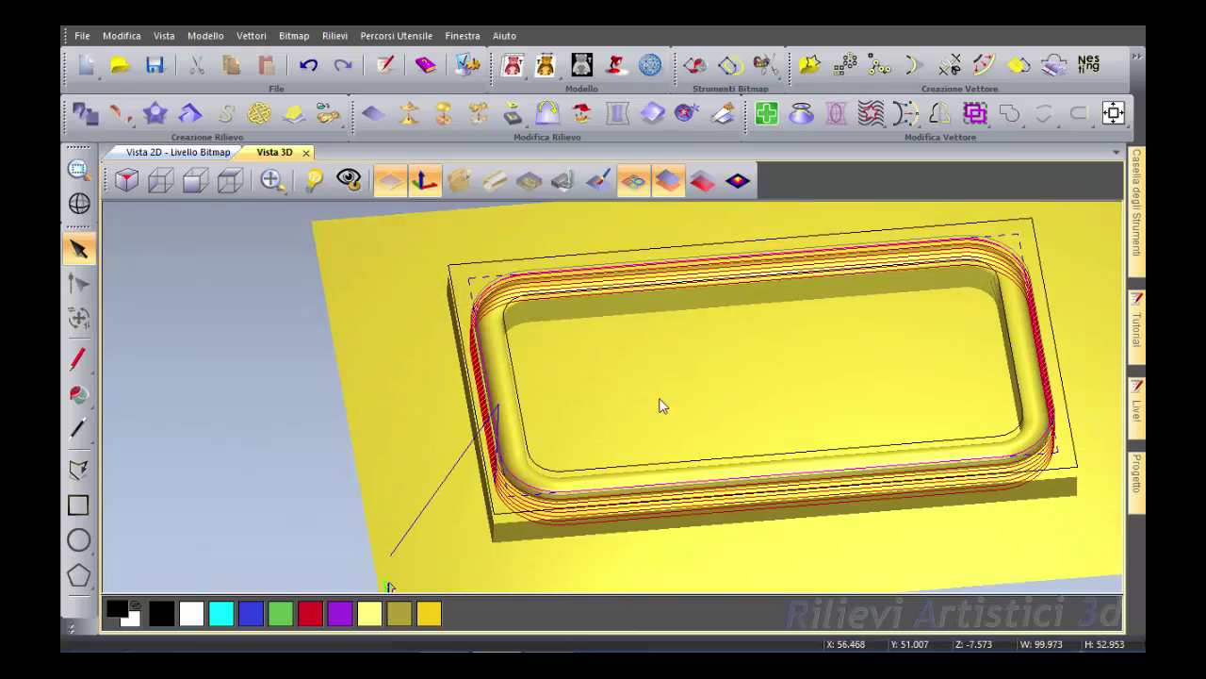
pyautogui.click(397, 35)
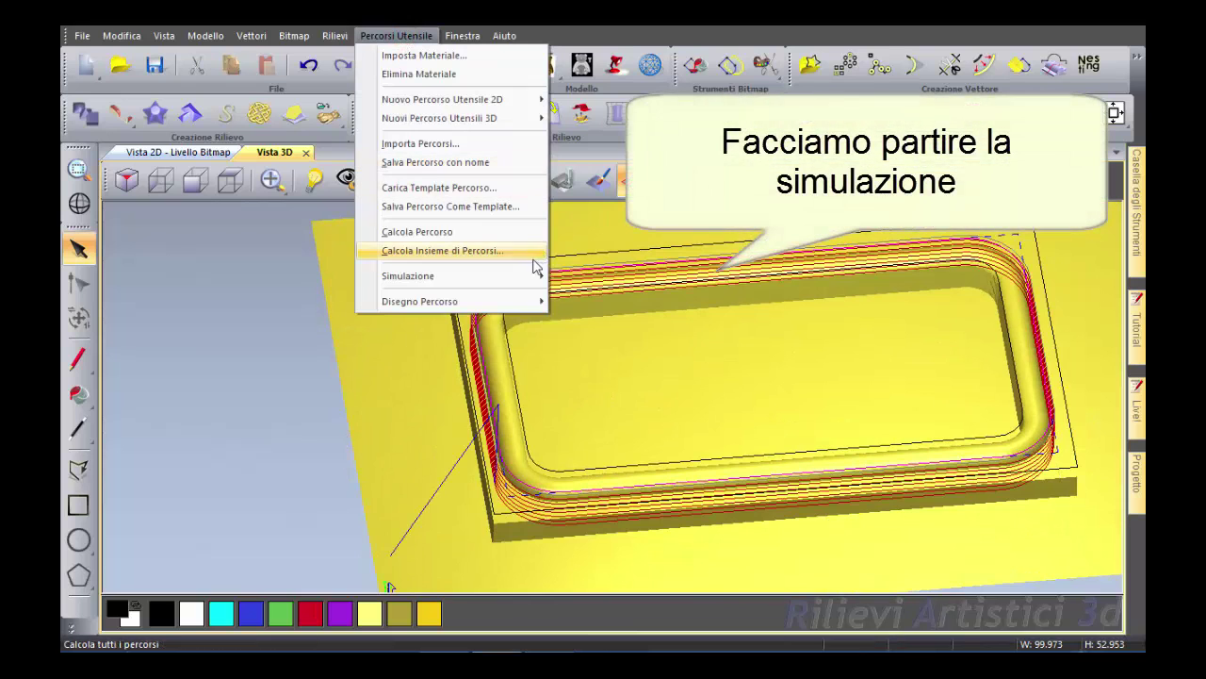
# Simulate the toolpaths as a grey machined plate and zoom in on its rounded corner rim.
pyautogui.moveTo(409, 275)
pyautogui.click(597, 277)
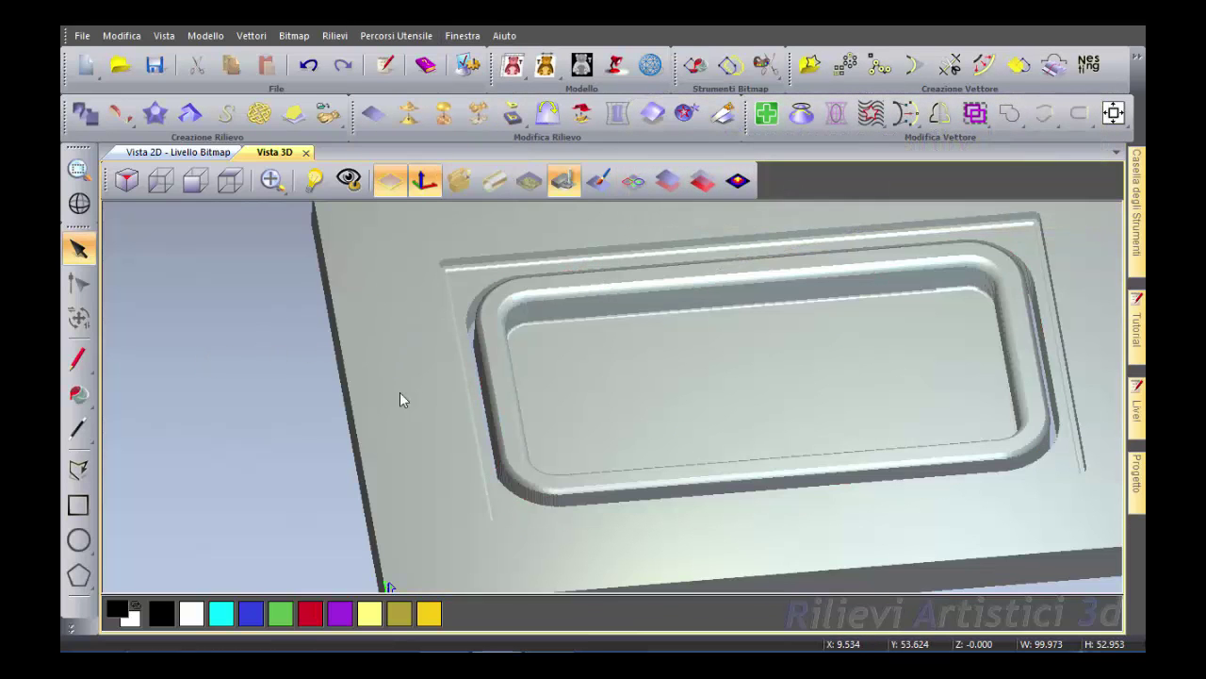
pyautogui.moveTo(399, 398)
pyautogui.mouseDown()
pyautogui.moveTo(368, 431)
pyautogui.moveTo(333, 404)
pyautogui.moveTo(340, 383)
pyautogui.mouseUp()
pyautogui.scroll(2, 531, 396)
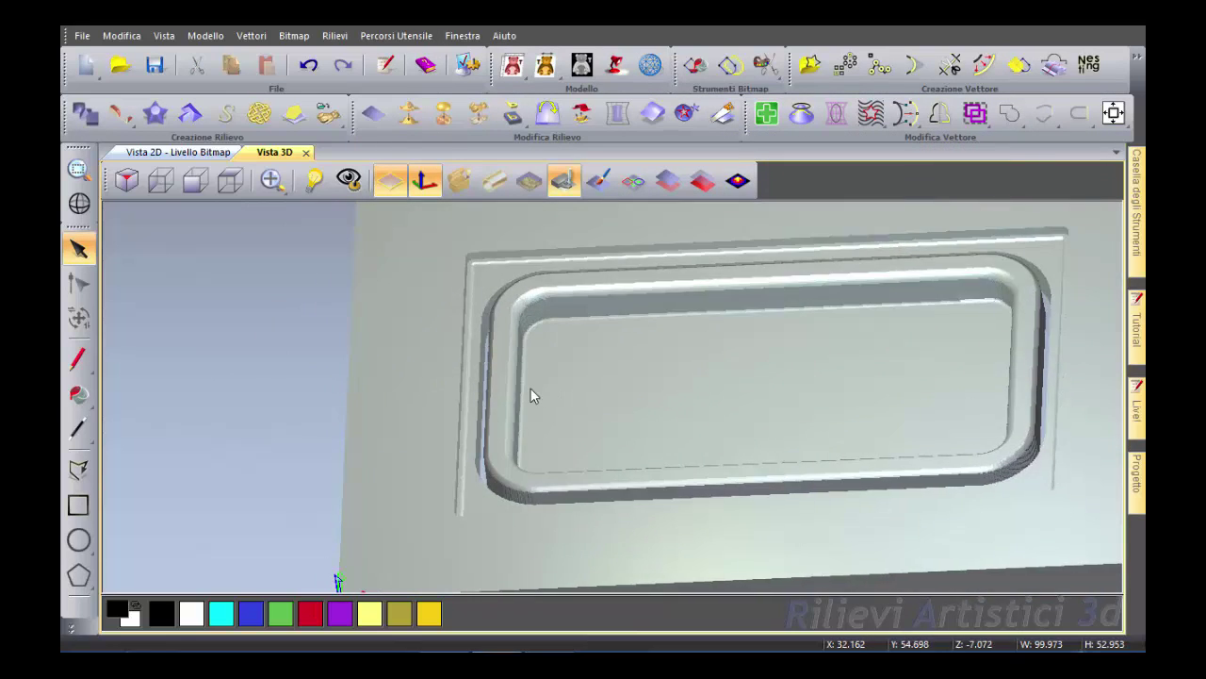
pyautogui.scroll(2, 494, 400)
pyautogui.scroll(2, 565, 448)
pyautogui.moveTo(638, 460)
pyautogui.mouseDown()
pyautogui.moveTo(668, 455)
pyautogui.moveTo(611, 488)
pyautogui.moveTo(411, 430)
pyautogui.moveTo(298, 249)
pyautogui.moveTo(435, 448)
pyautogui.moveTo(471, 479)
pyautogui.moveTo(531, 496)
pyautogui.moveTo(515, 481)
pyautogui.mouseUp()
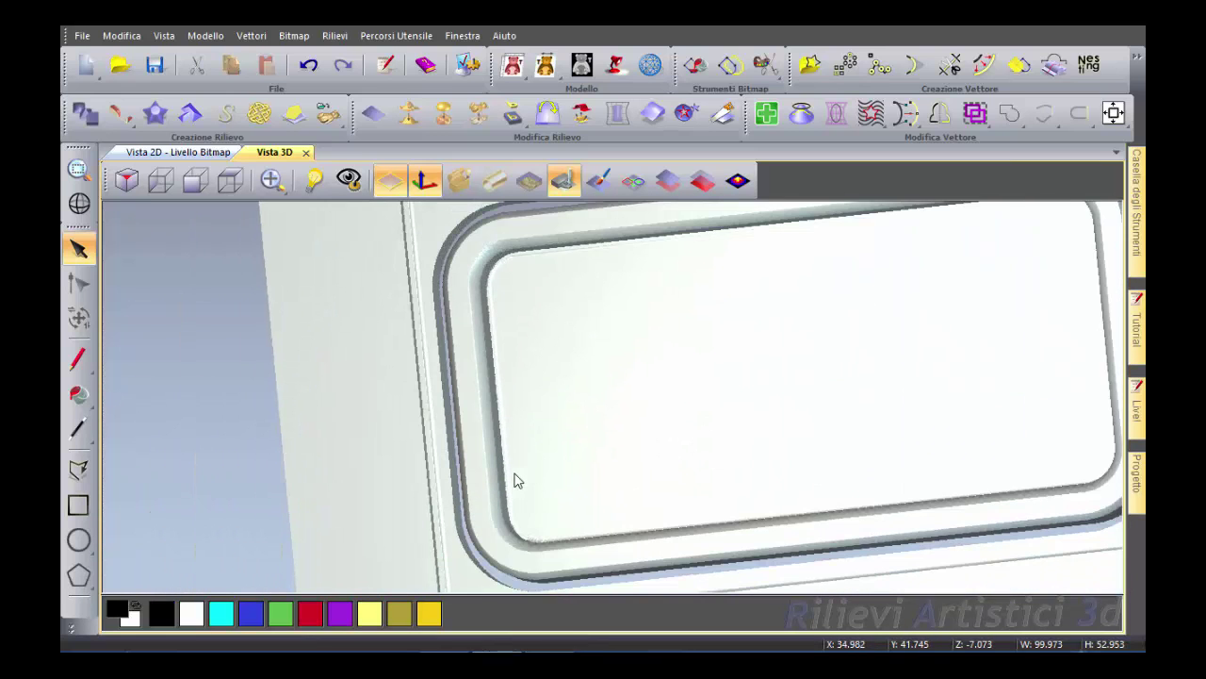